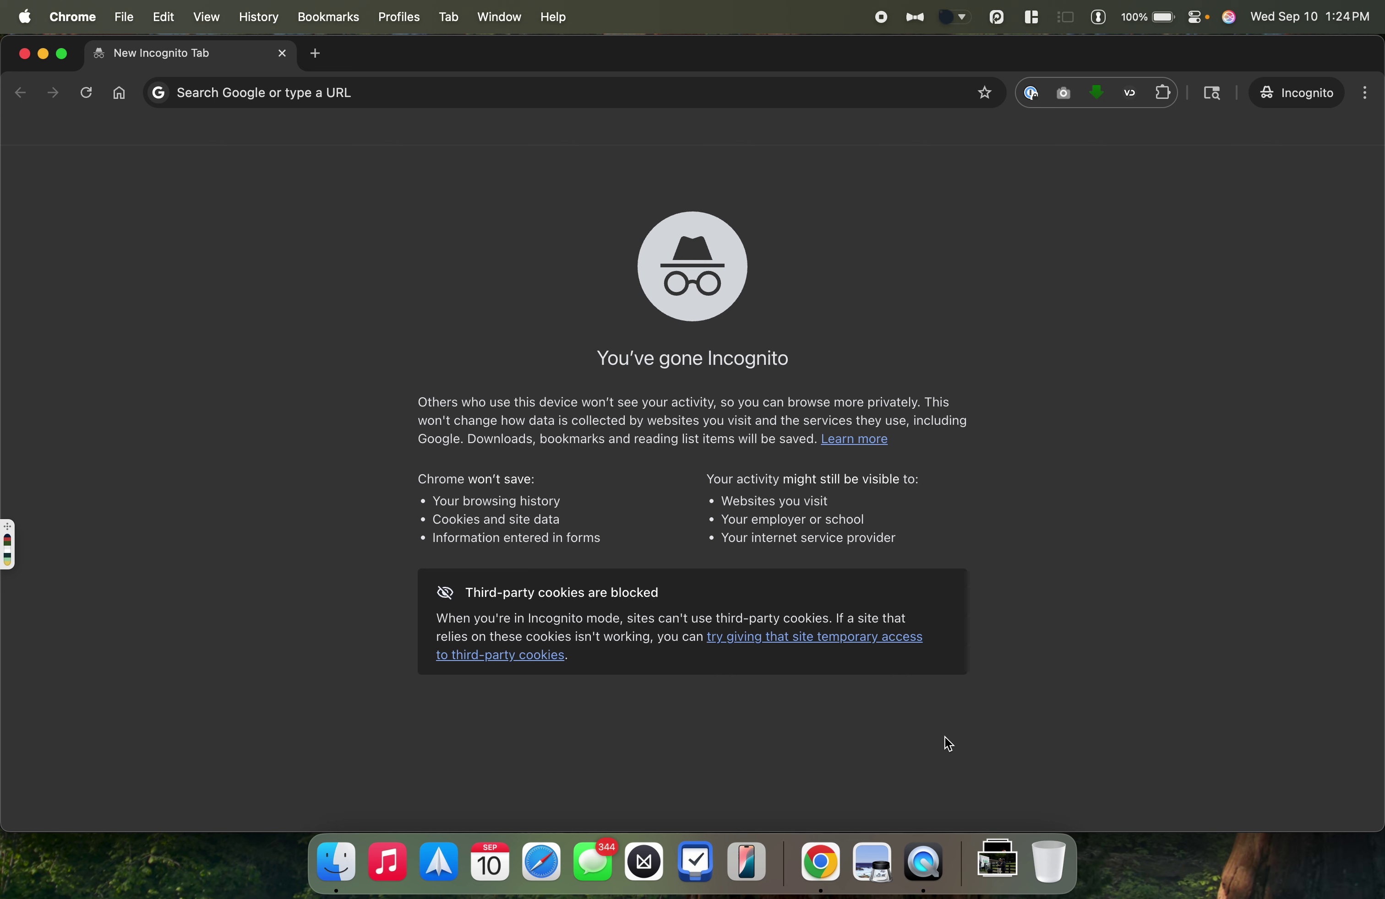
# - Go to detroitmi.gov/elaps in Chrome to load the eLAPS home page
pyautogui.click(535, 104)
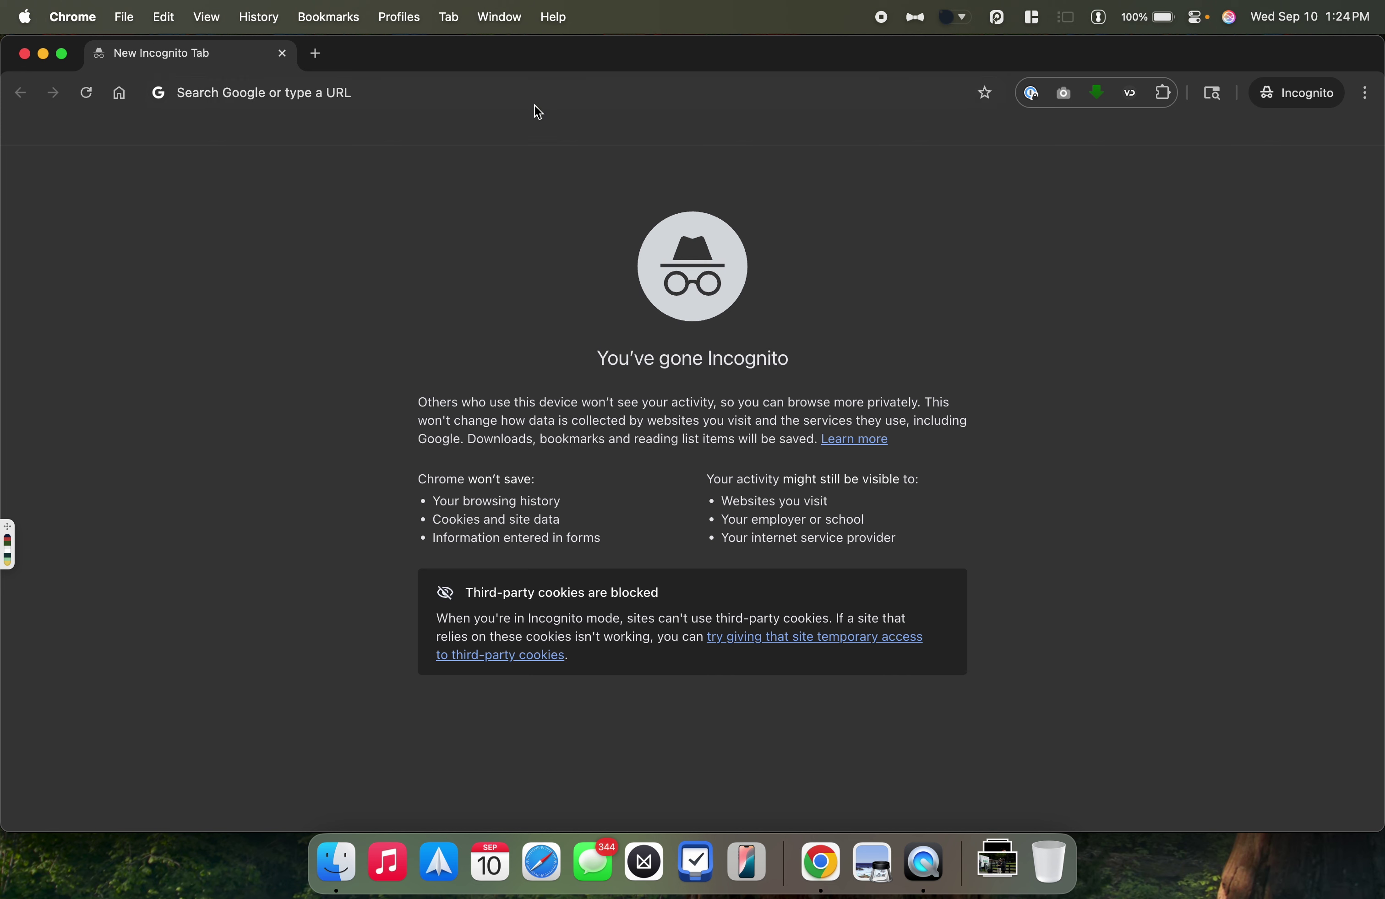
pyautogui.write('de')
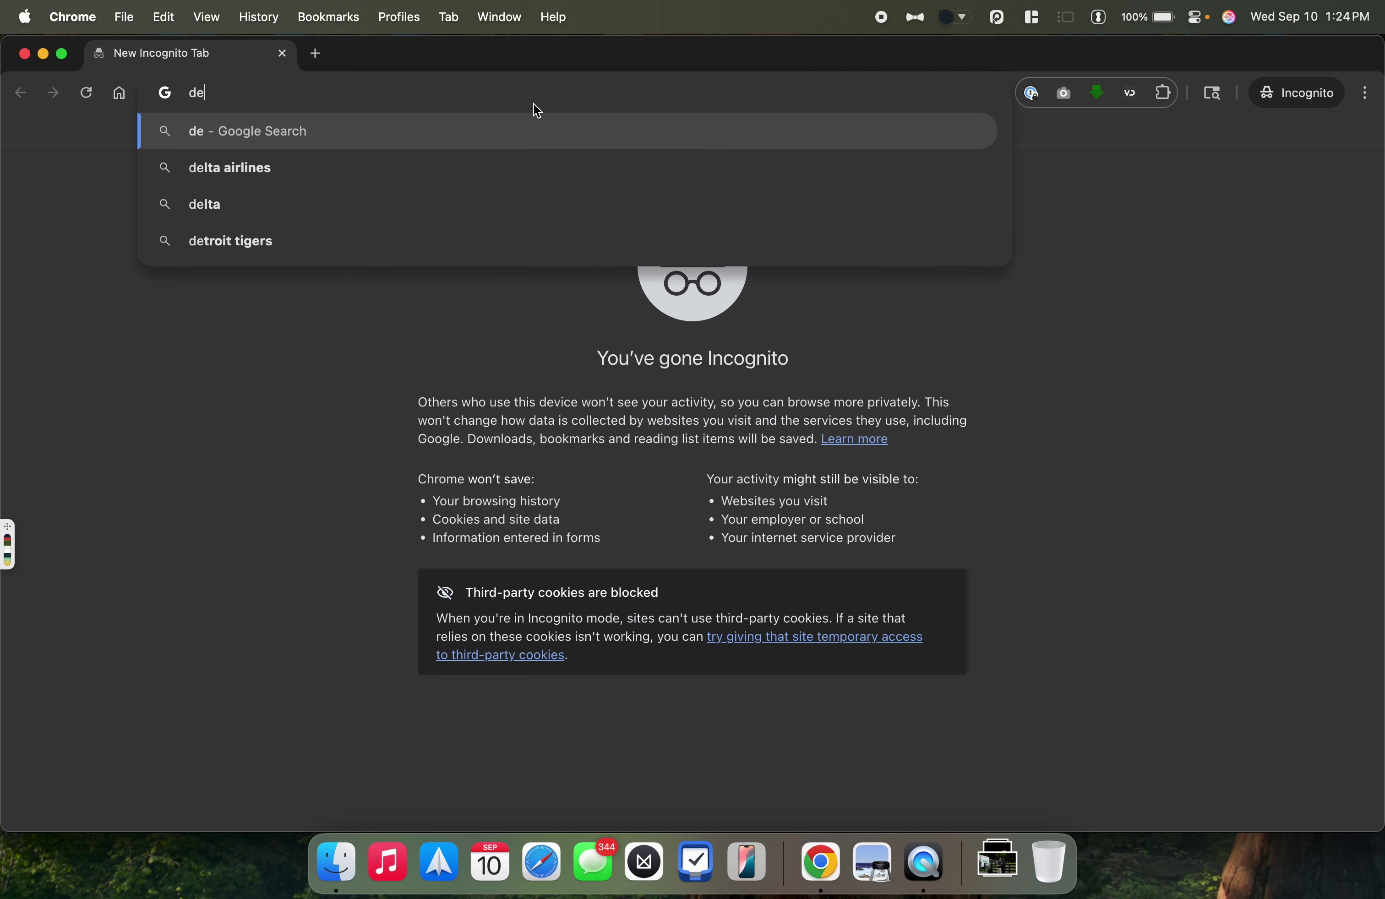
pyautogui.write('troit')
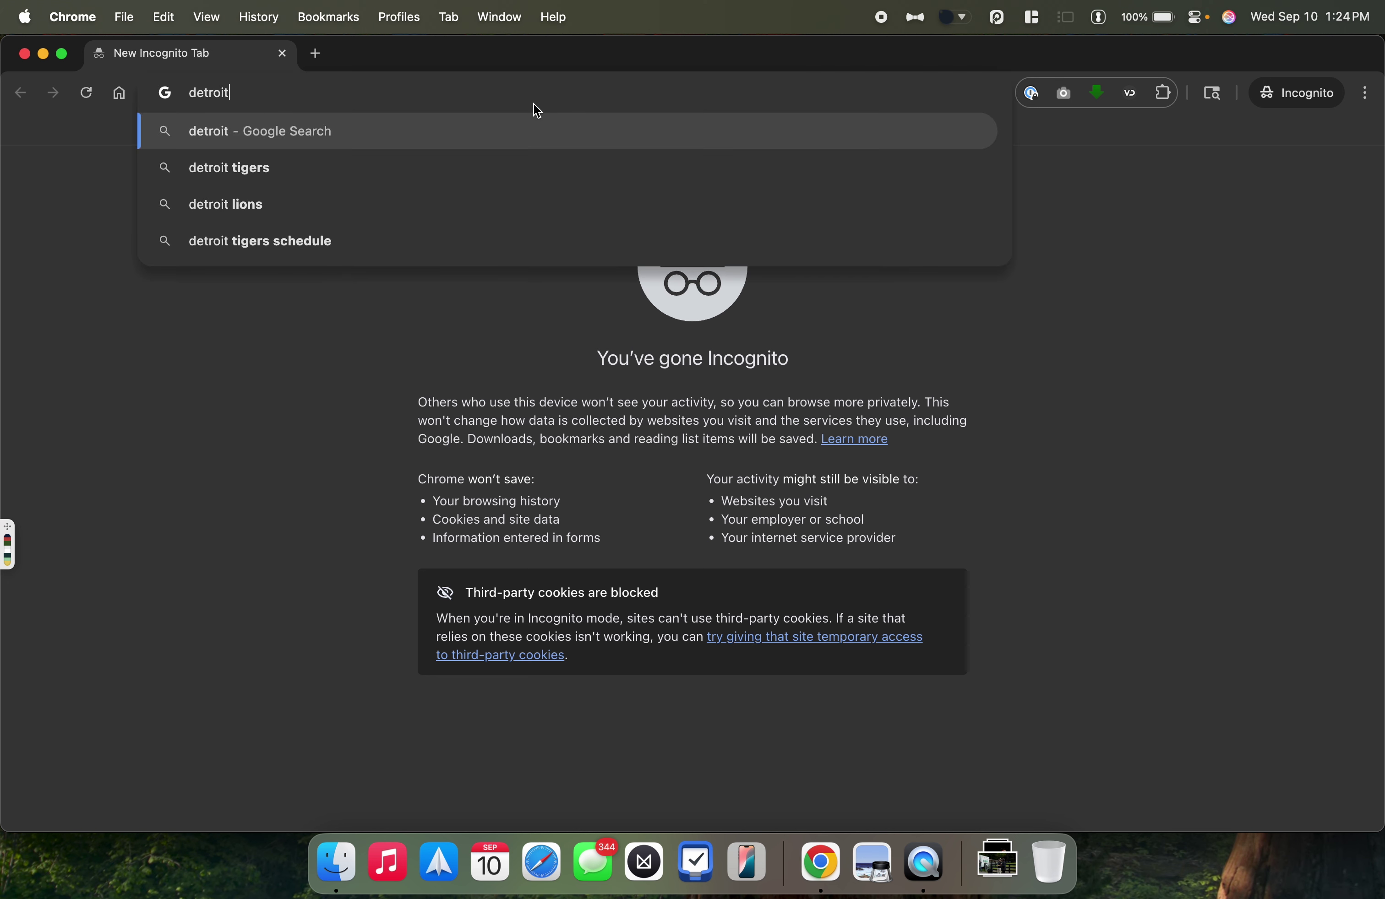
pyautogui.write('mi.go')
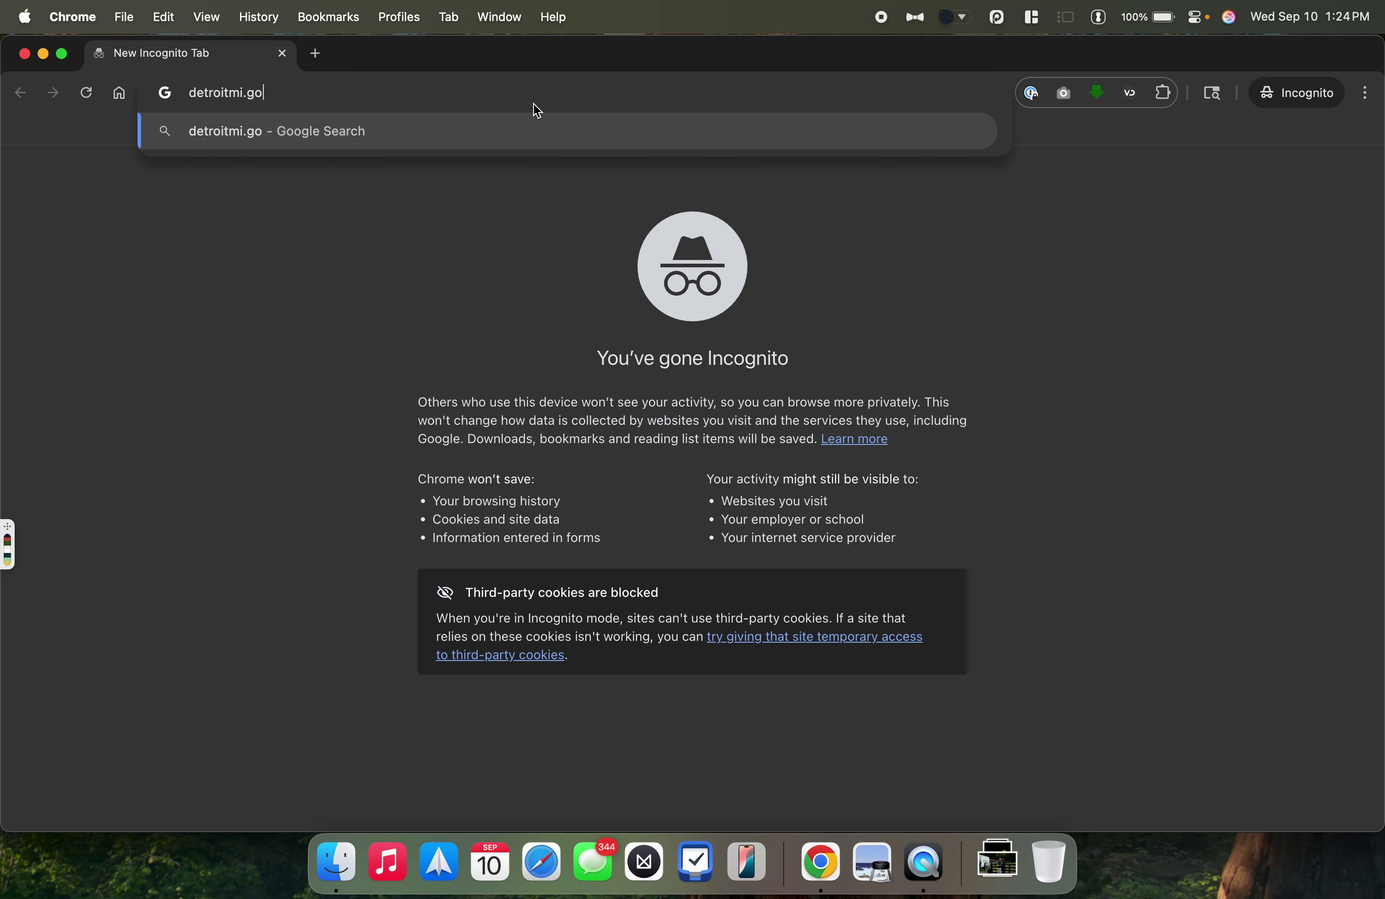
pyautogui.write('v/e')
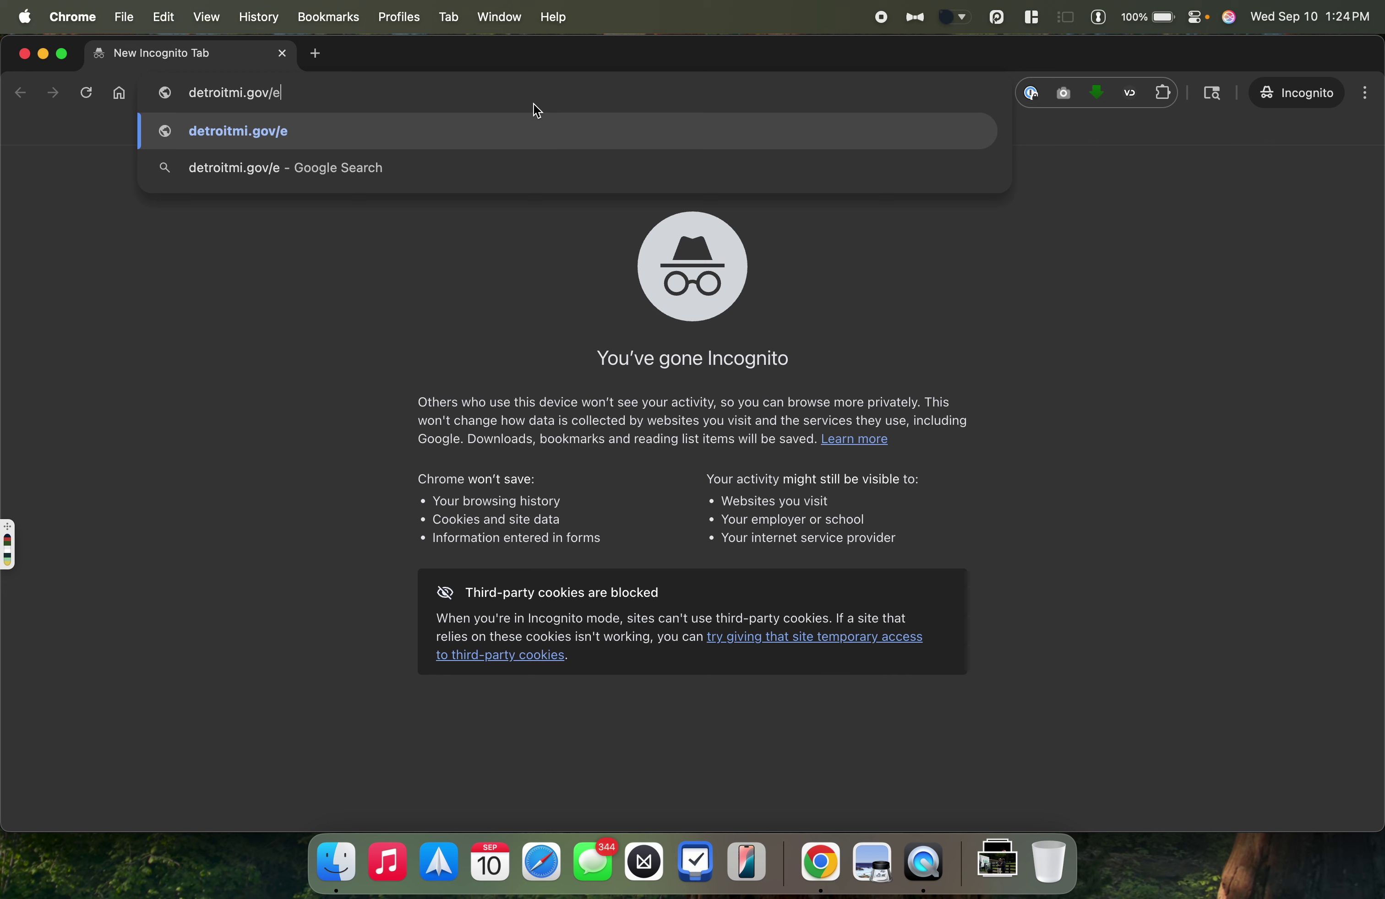
pyautogui.write('laps')
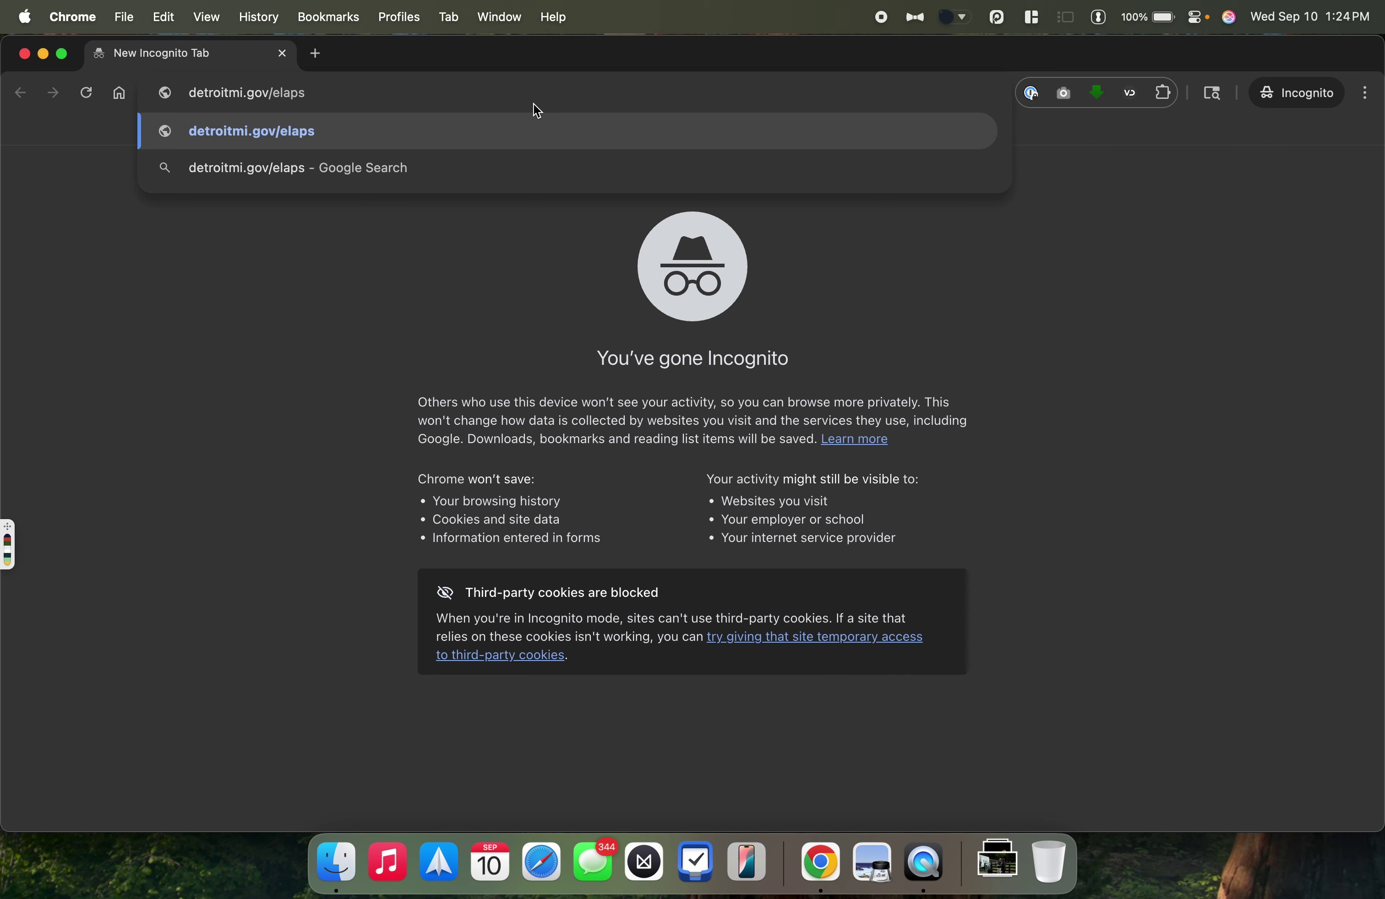
pyautogui.press('Return')
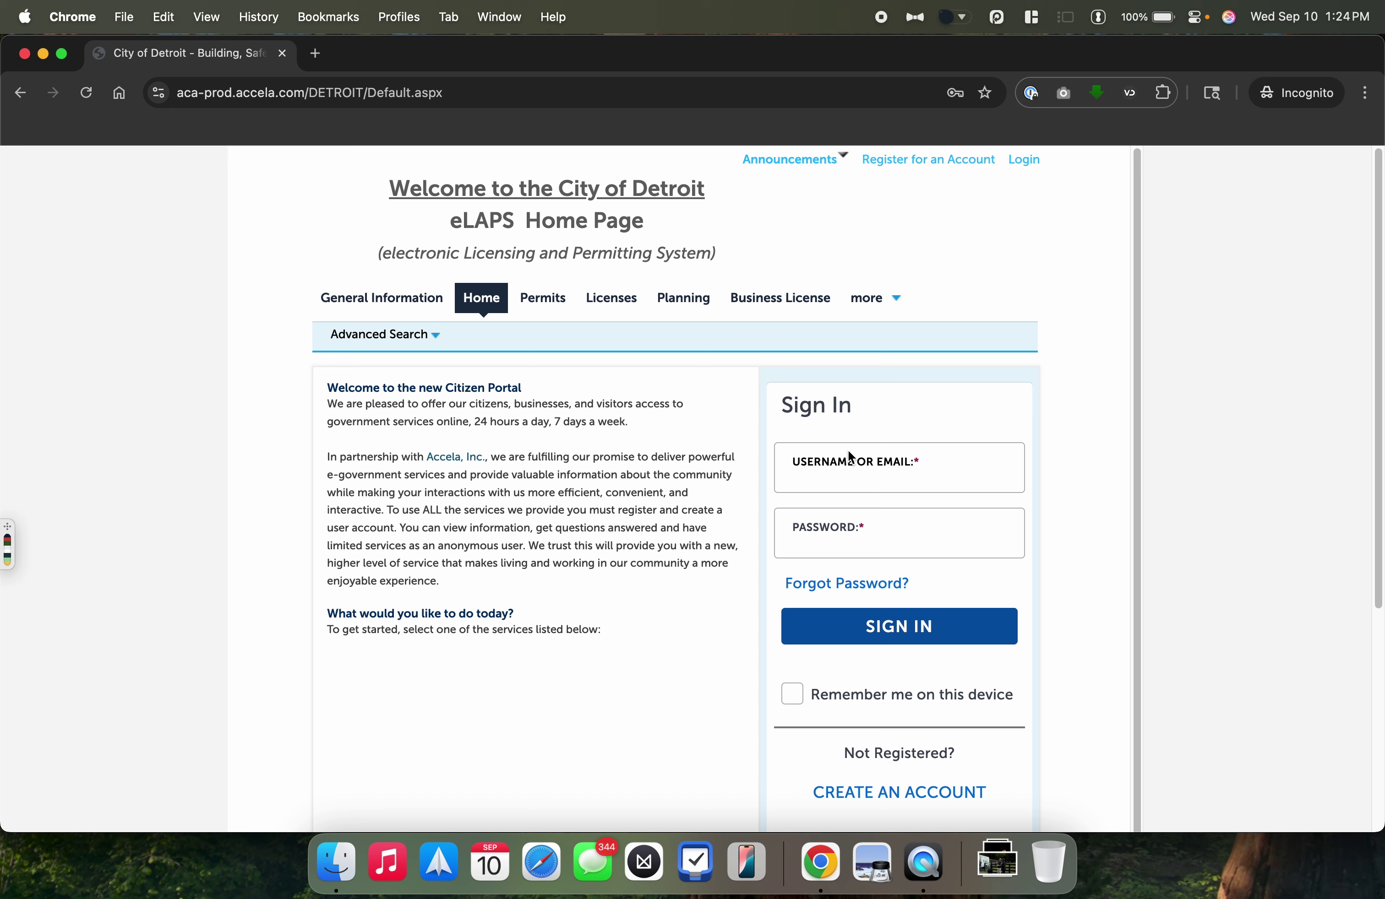
# - Sign in with the account e-mail and password, dismissing the saved-password suggestions
pyautogui.click(855, 489)
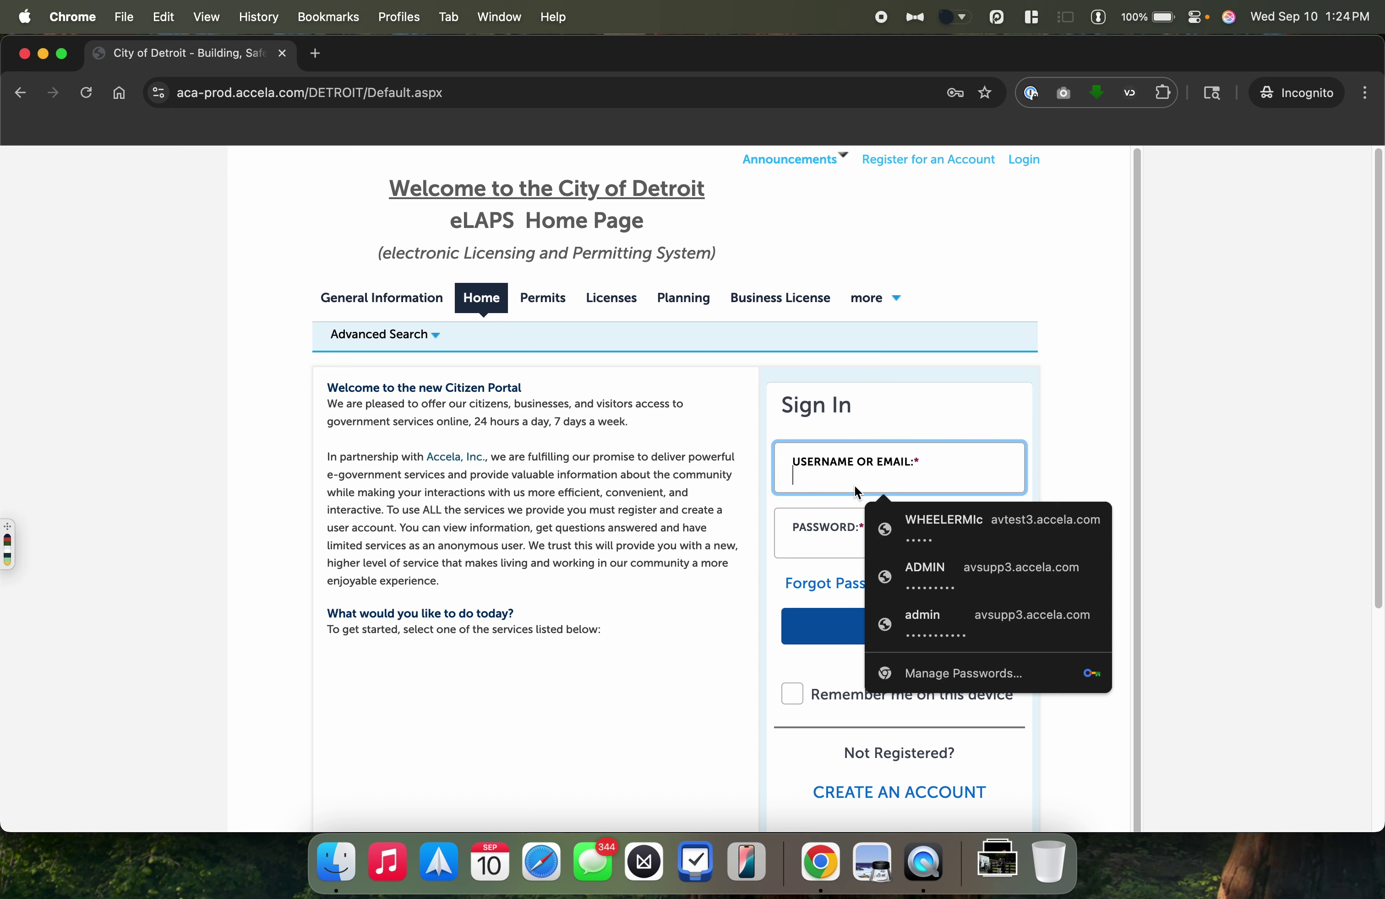
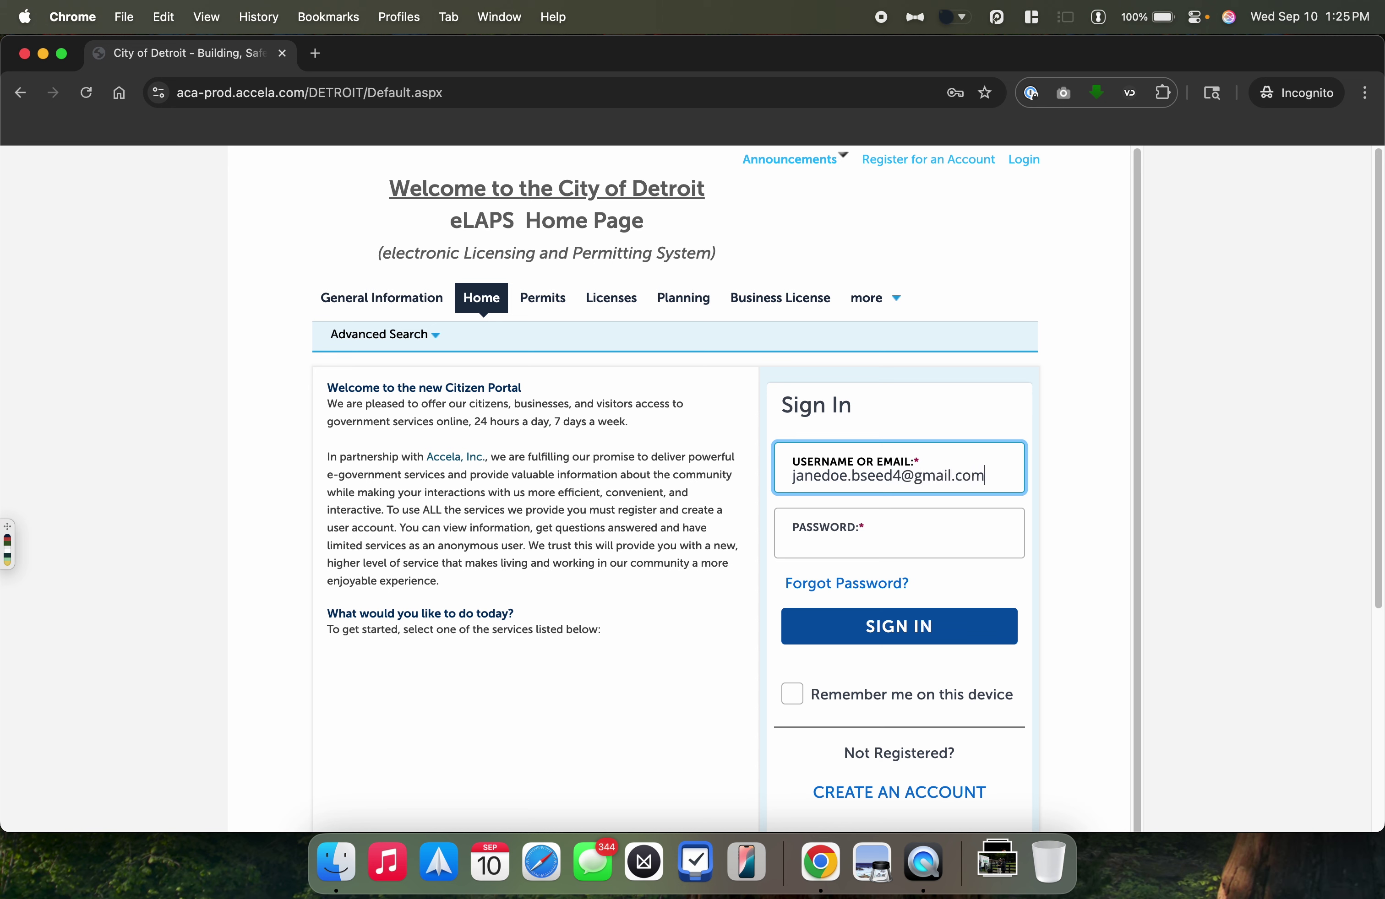
pyautogui.click(846, 548)
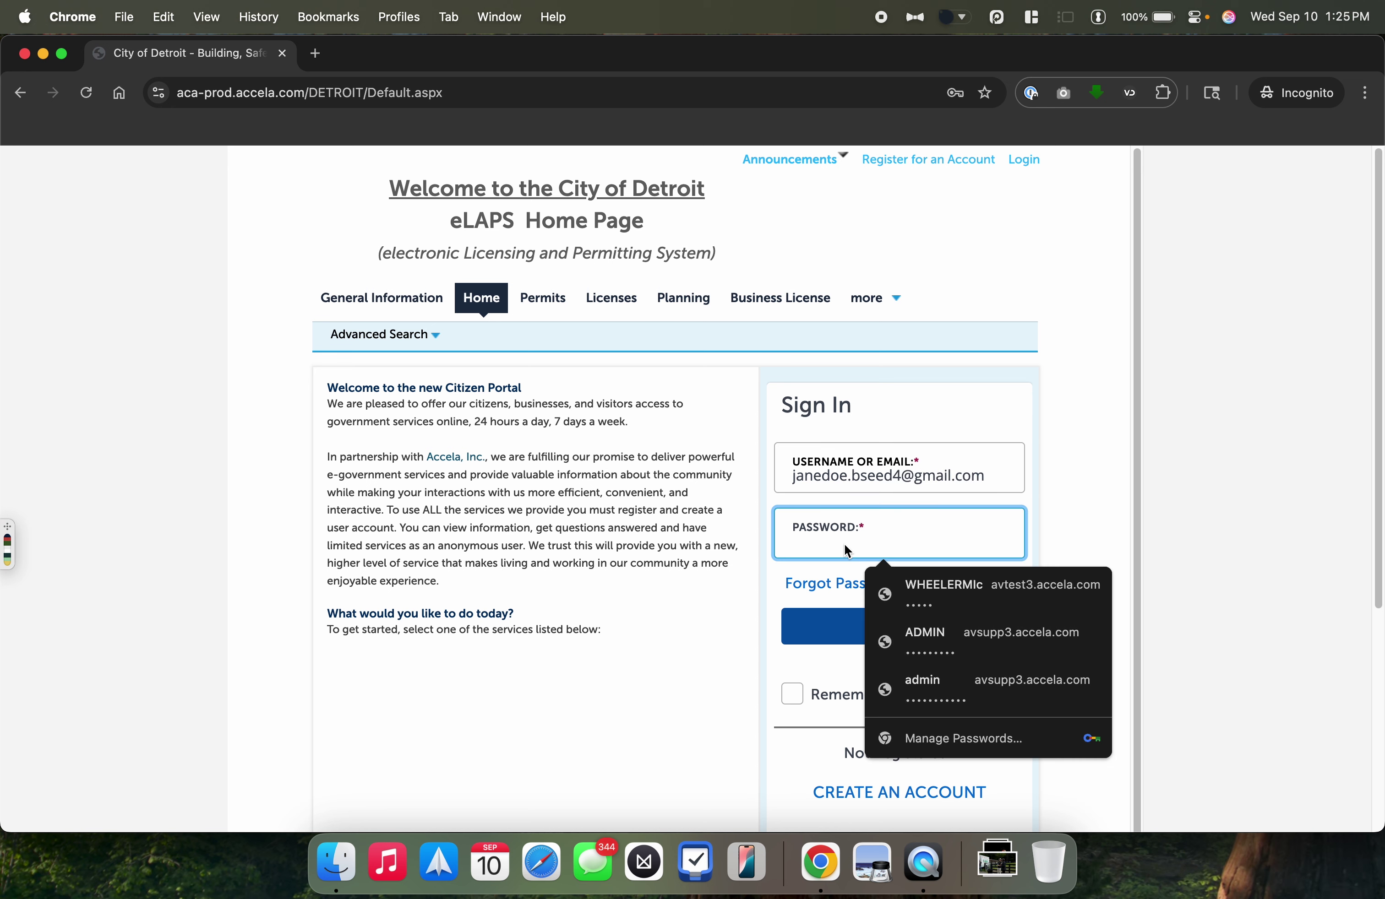
pyautogui.write('••••••••••')
pyautogui.click(772, 585)
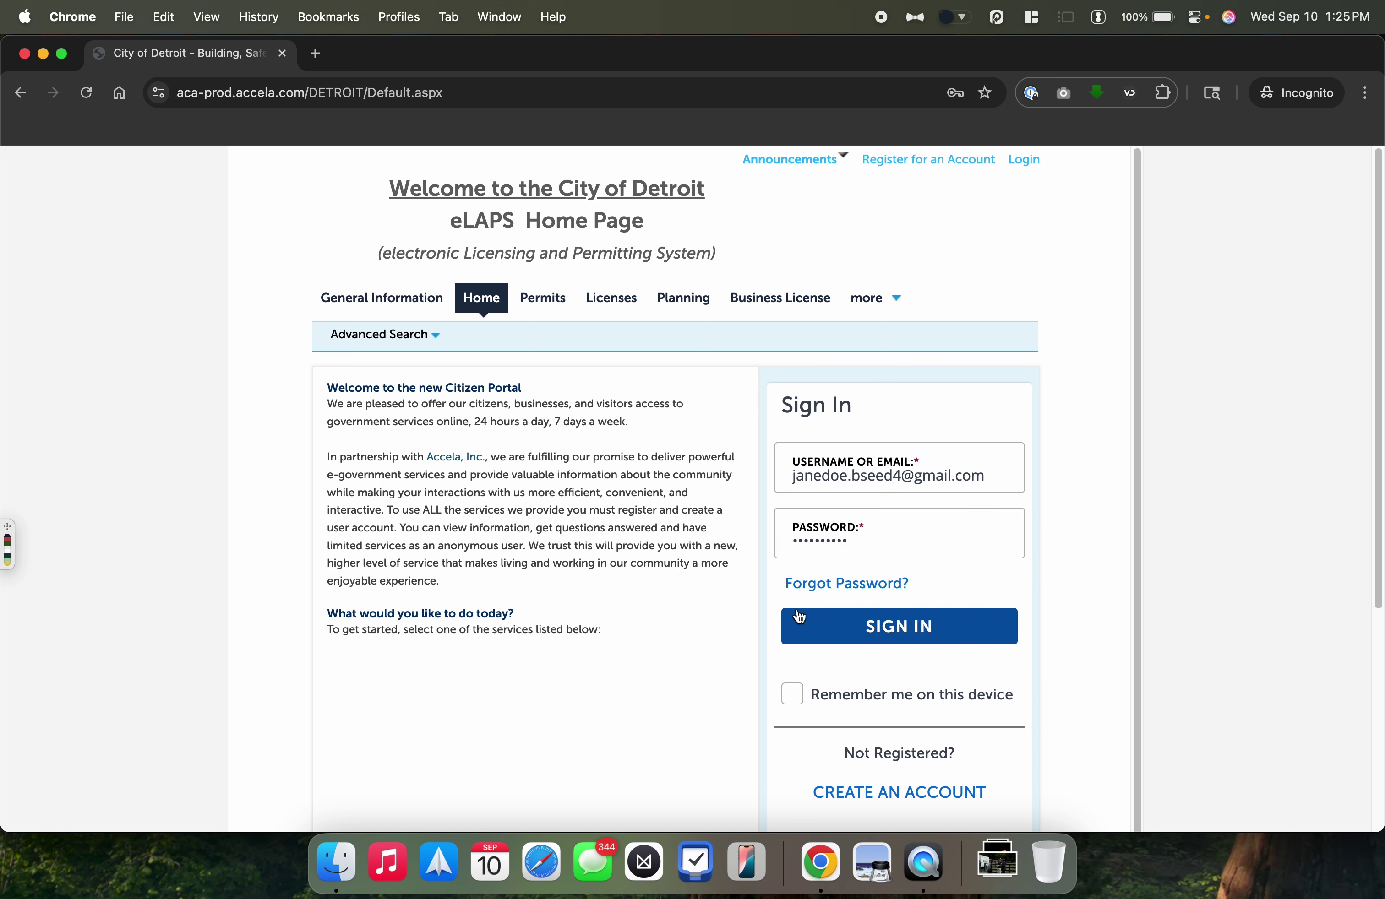
pyautogui.click(828, 633)
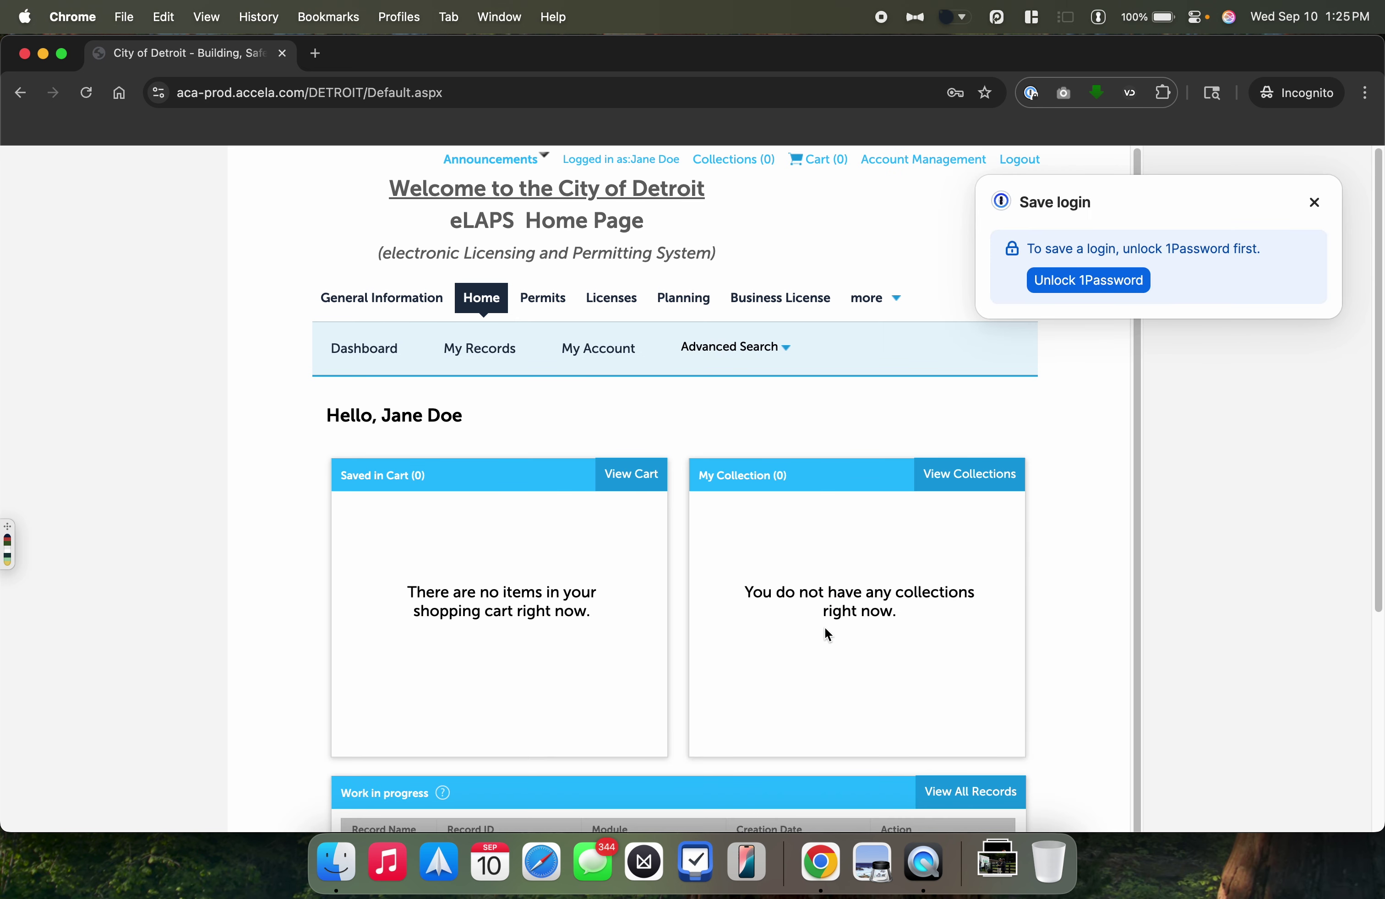
# - Dismiss the save-login prompt, create a Planning application and accept the general disclaimer
pyautogui.click(1315, 203)
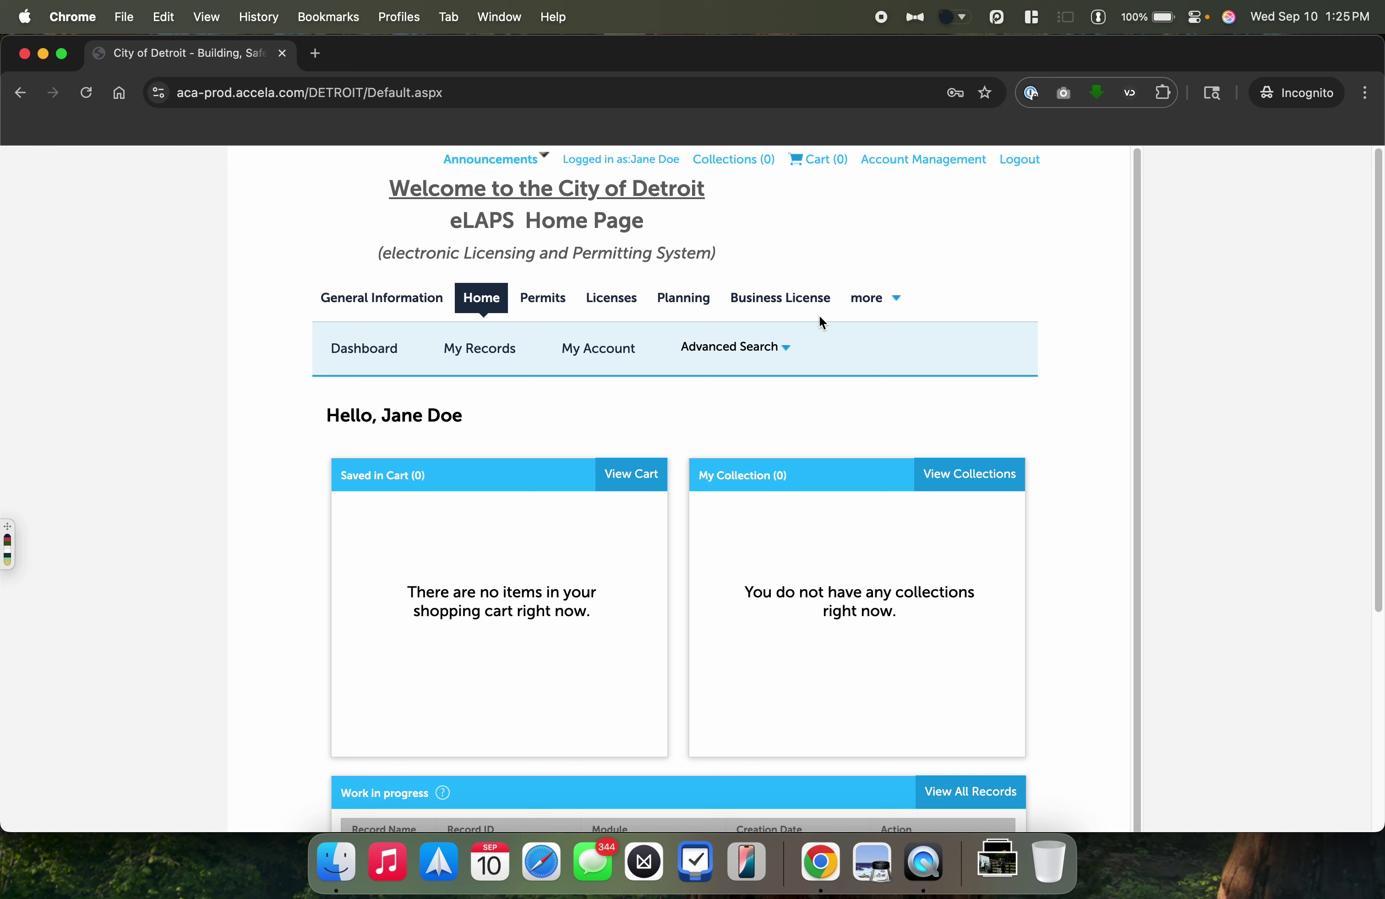
pyautogui.click(699, 302)
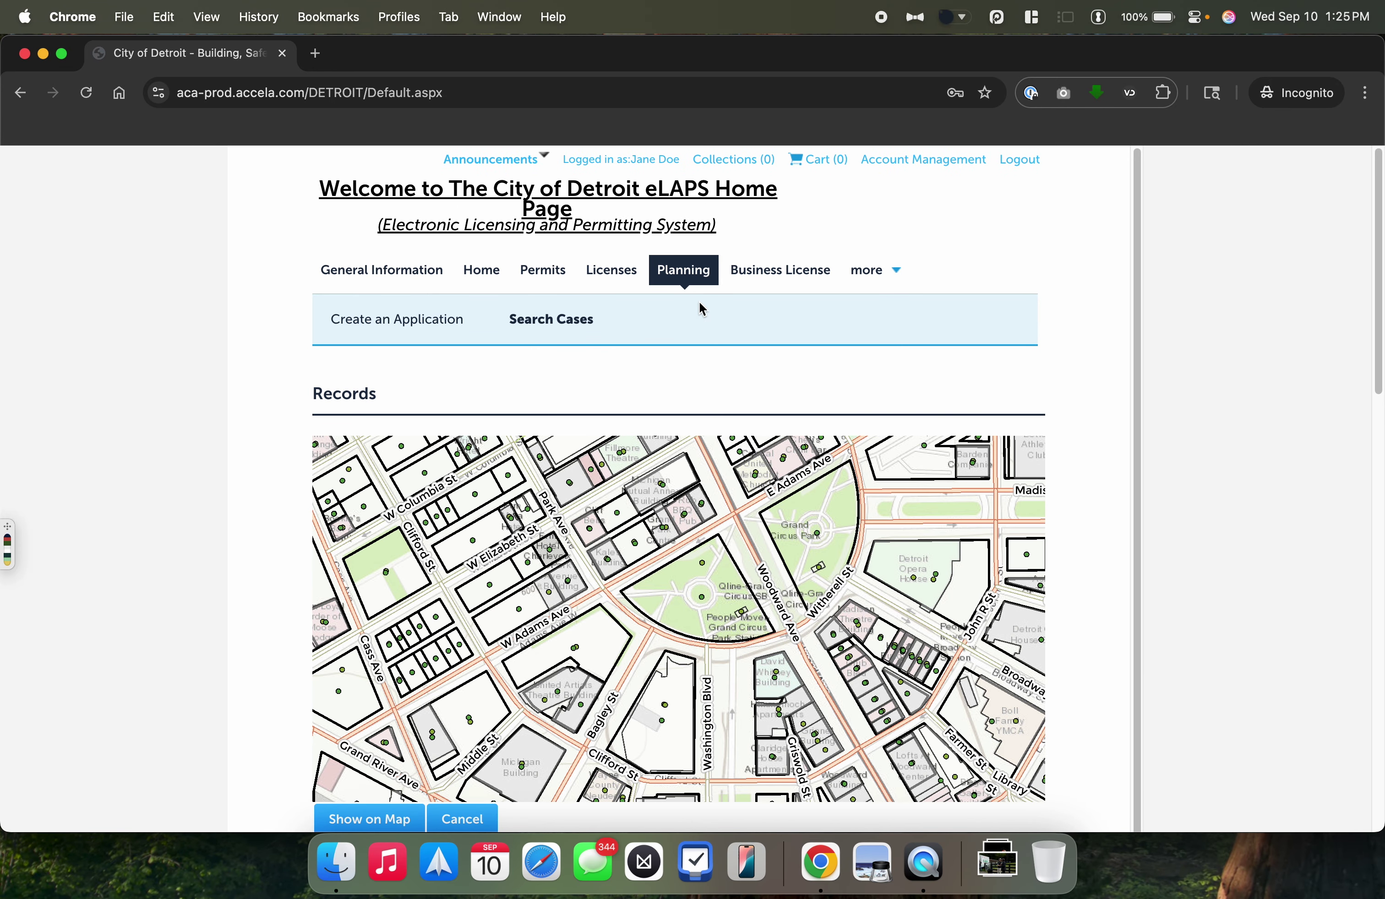
pyautogui.click(450, 325)
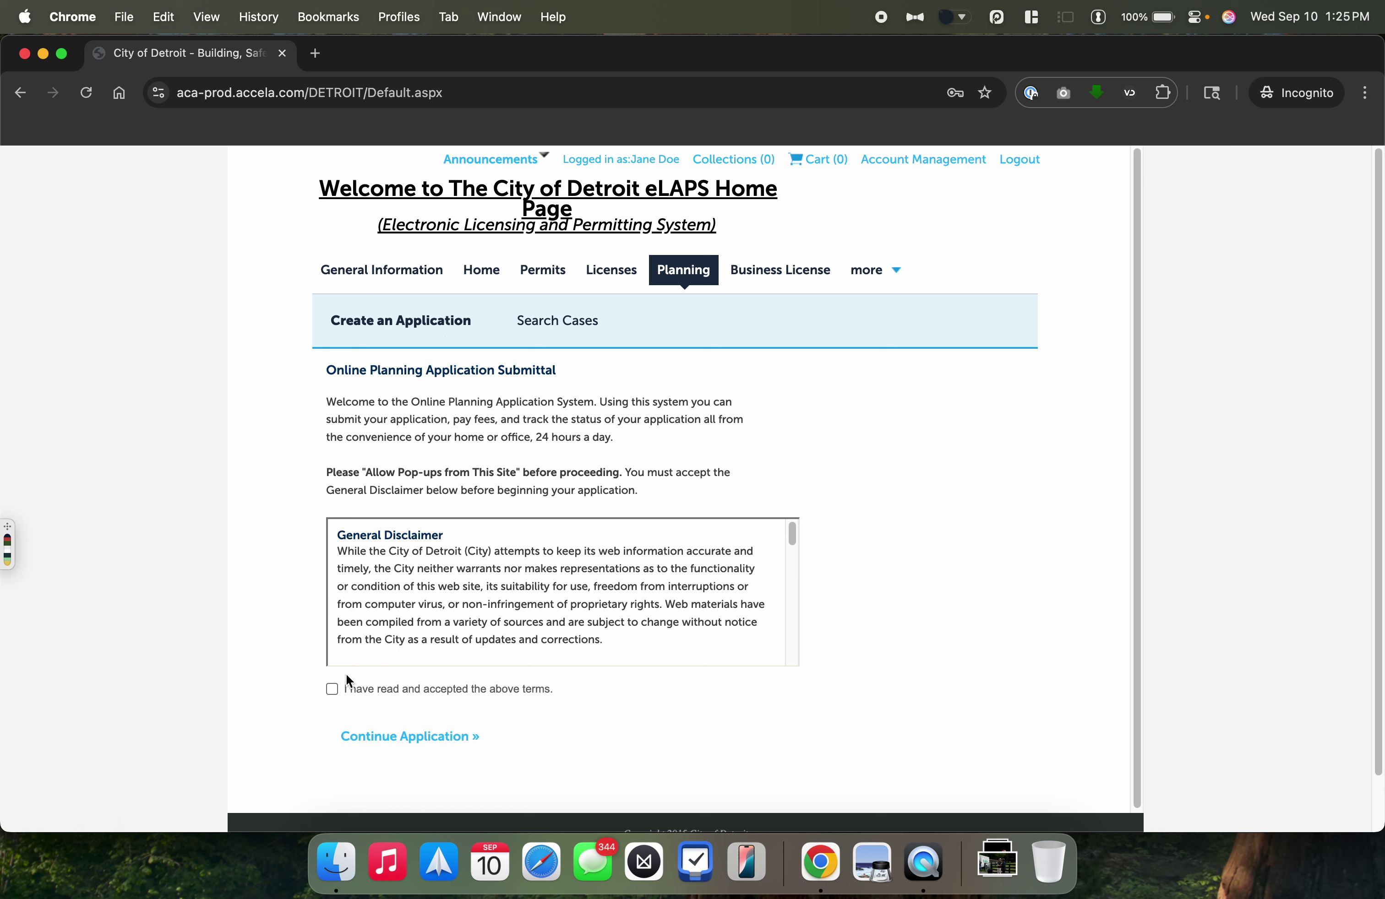
pyautogui.click(333, 689)
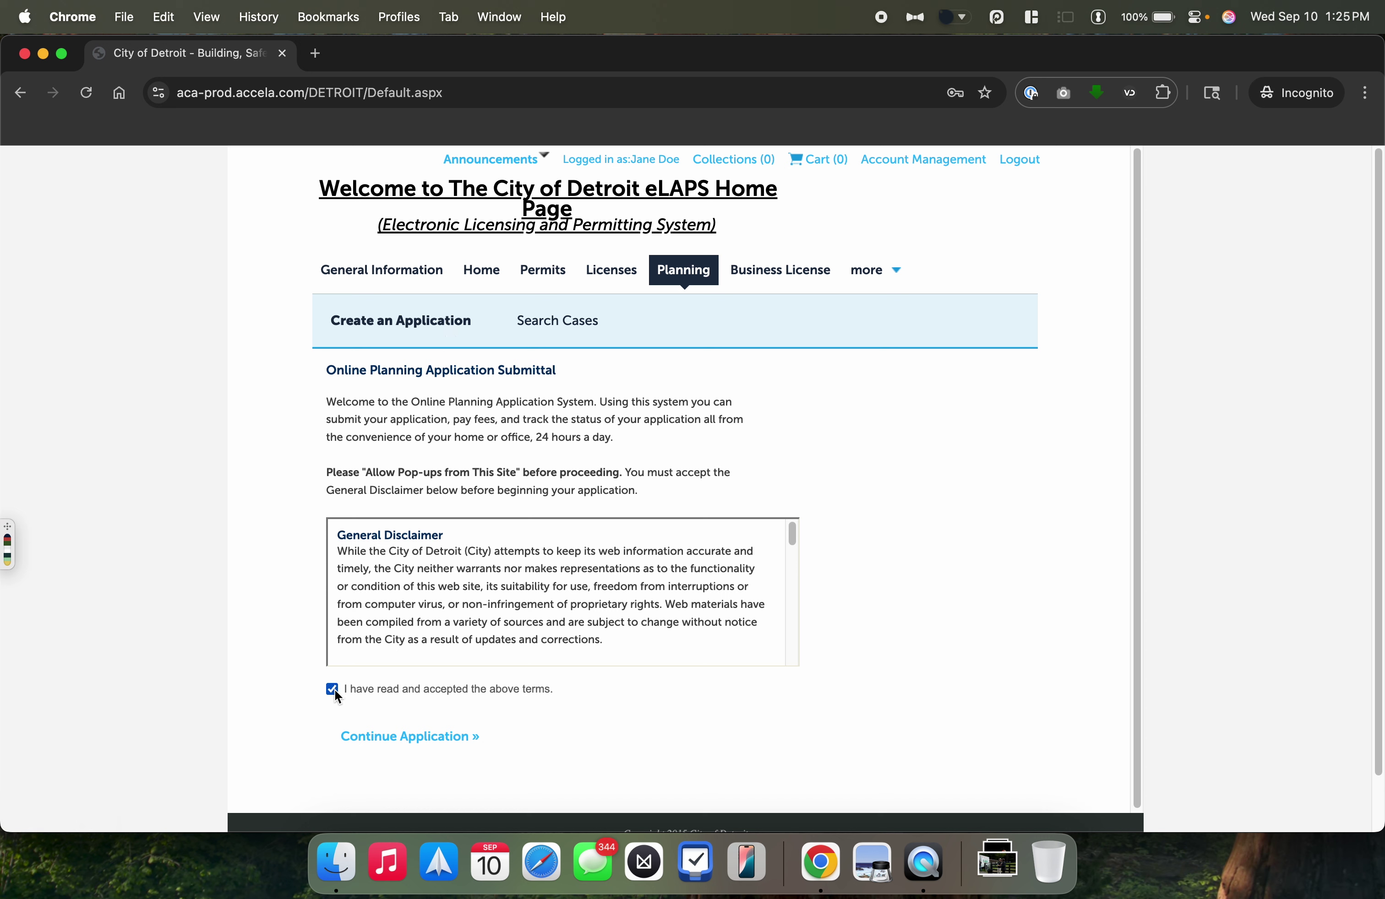
pyautogui.click(371, 736)
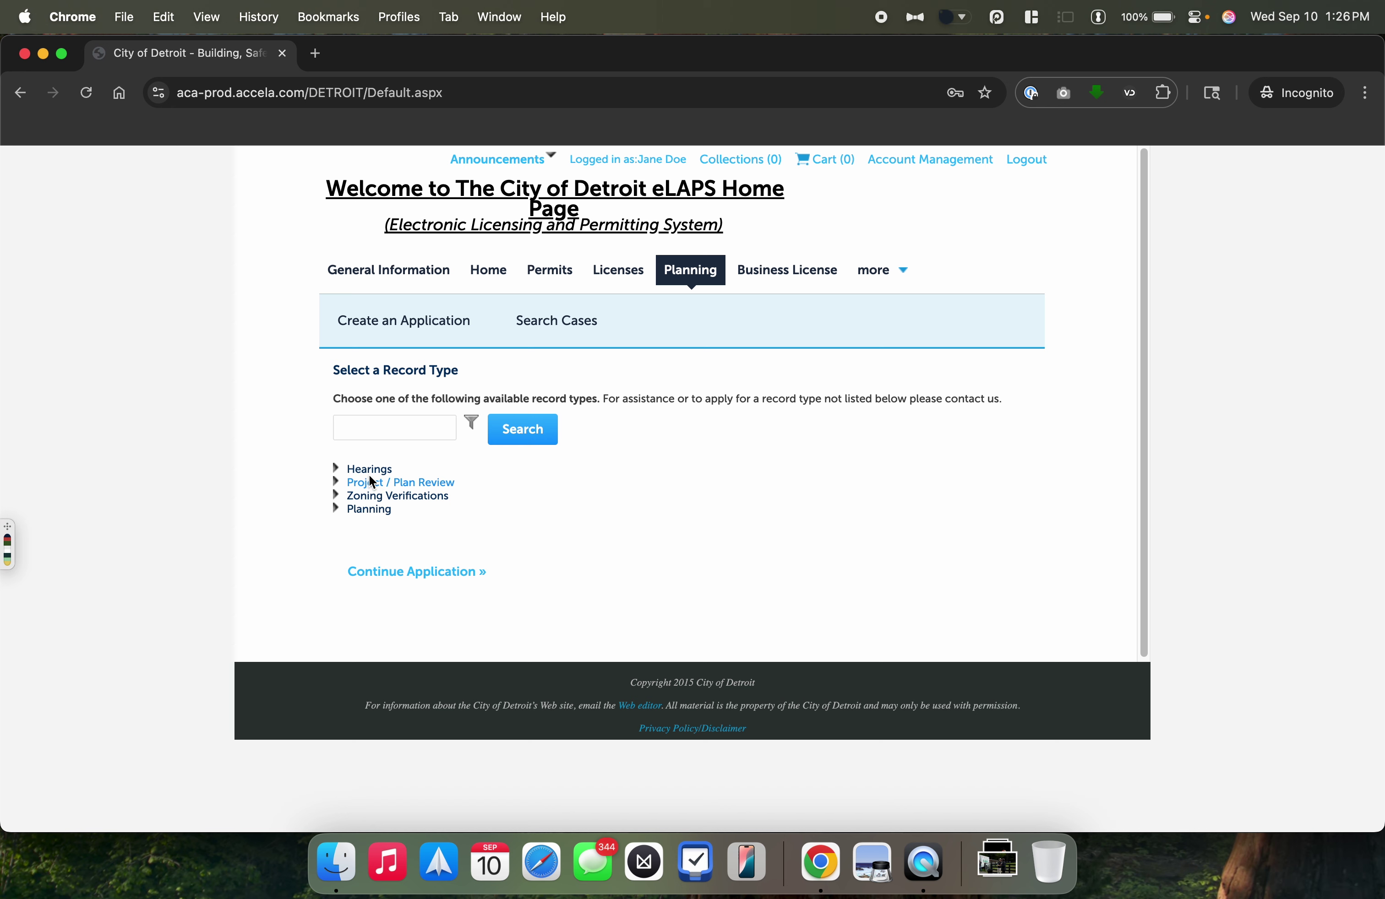
# - Select Board of Zoning Appeals under Hearings and continue to the appeal form
pyautogui.click(337, 470)
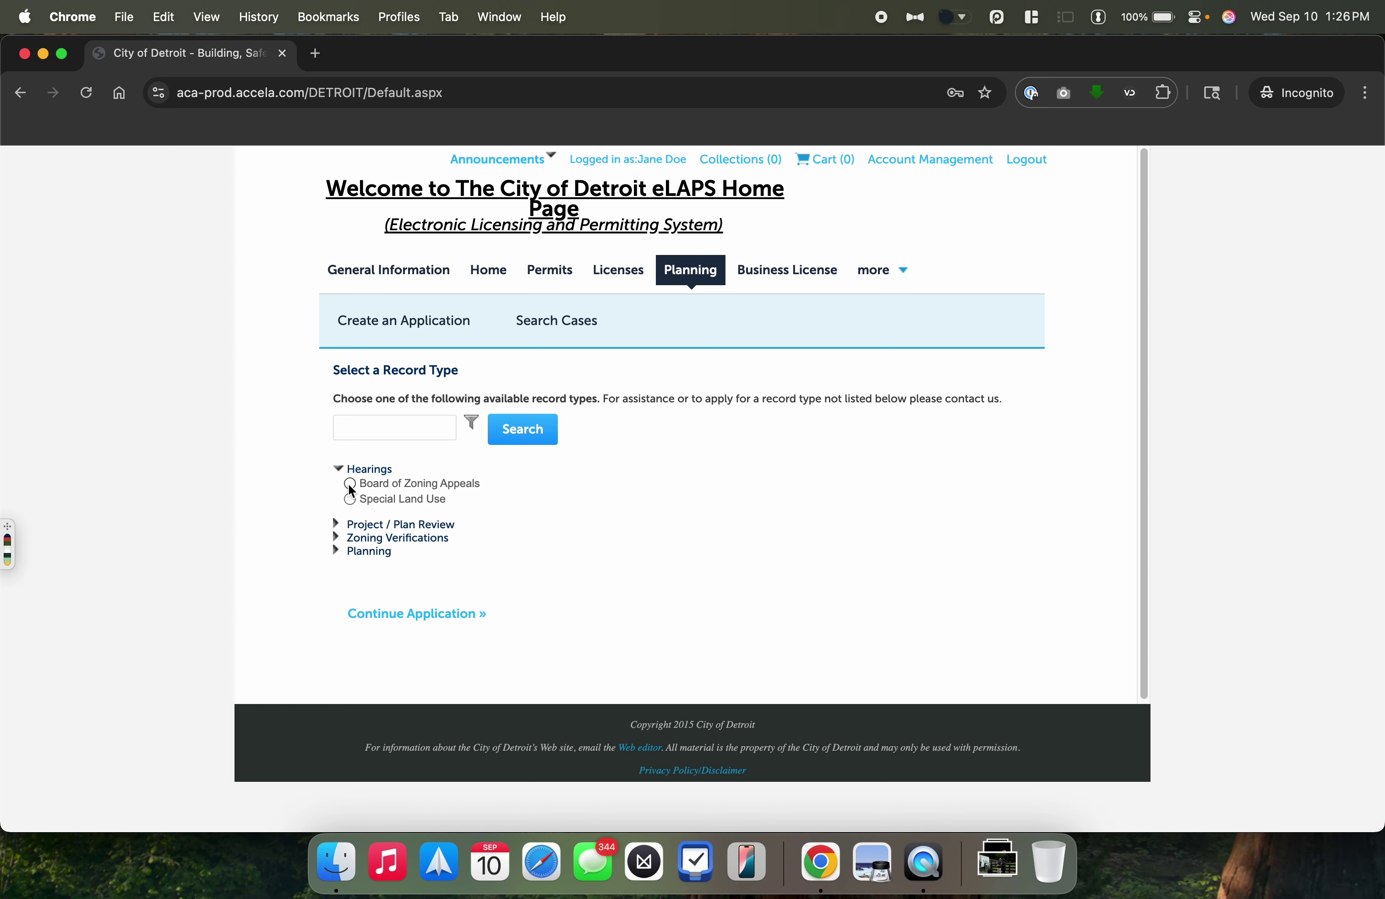
pyautogui.click(350, 484)
pyautogui.click(383, 610)
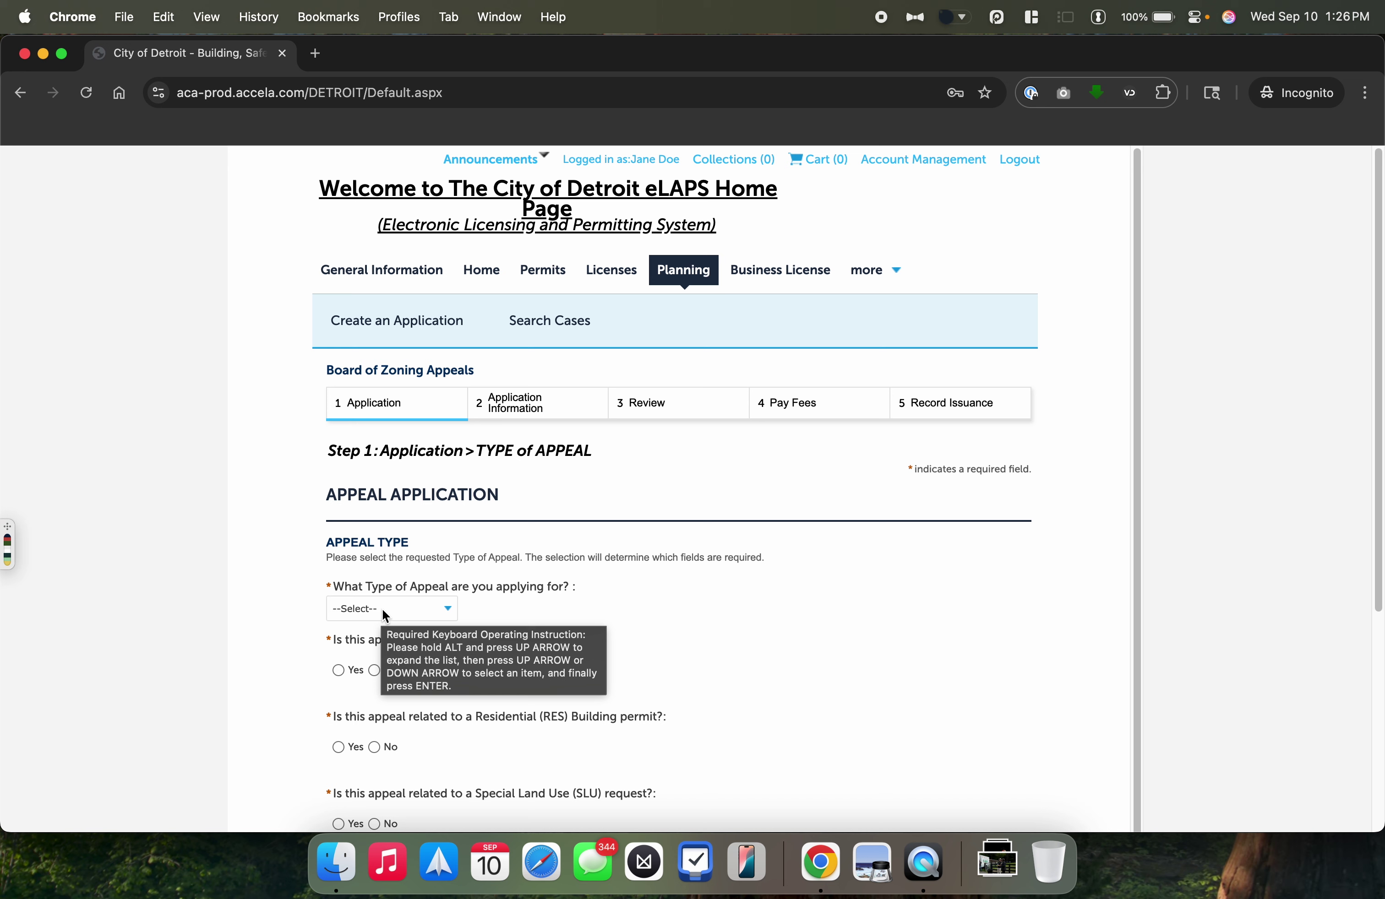
# - Choose Variance Request as the type of appeal
pyautogui.click(385, 615)
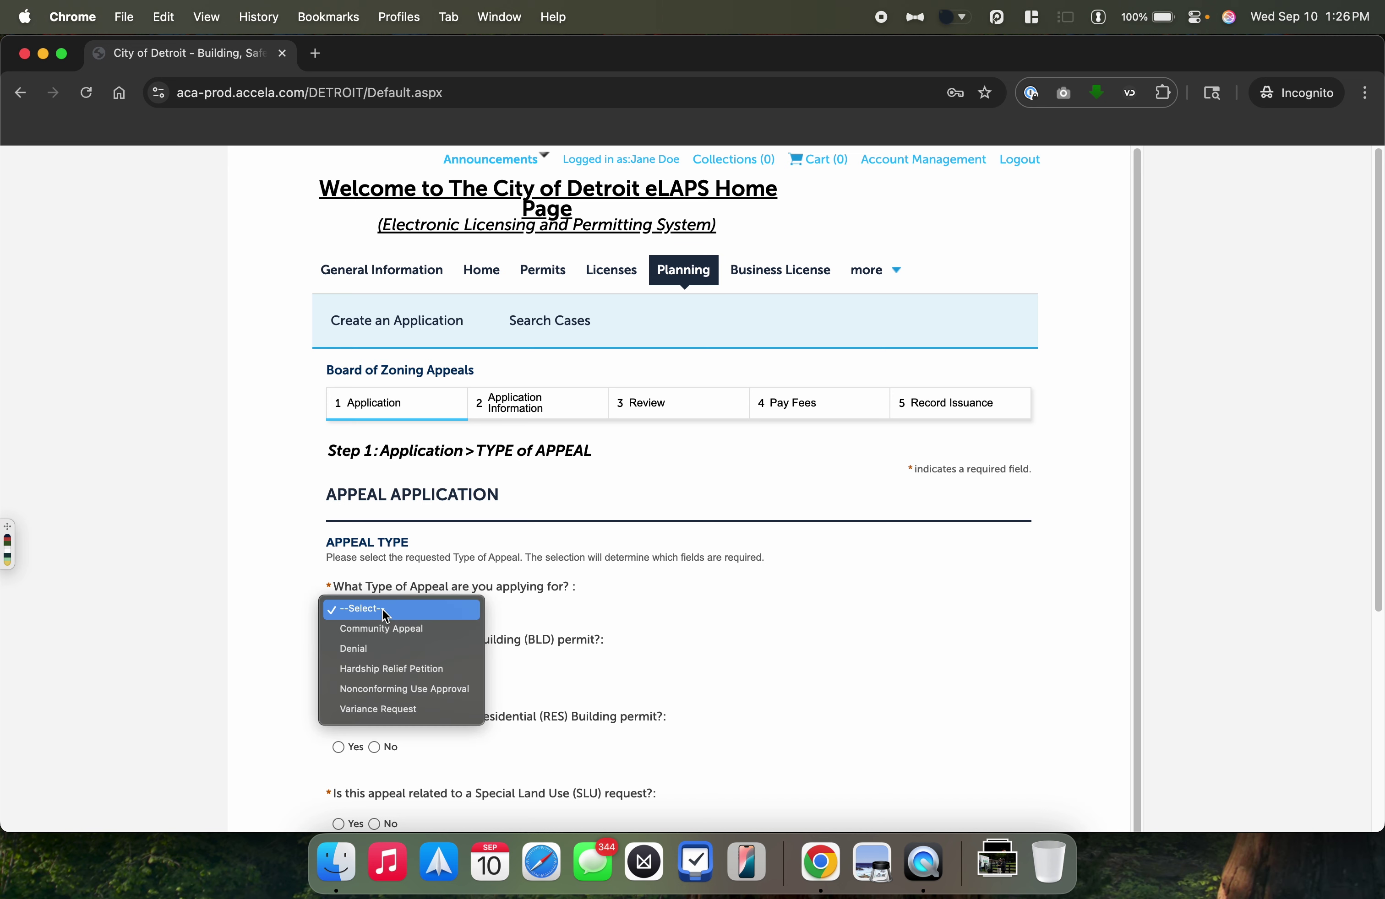
pyautogui.click(400, 711)
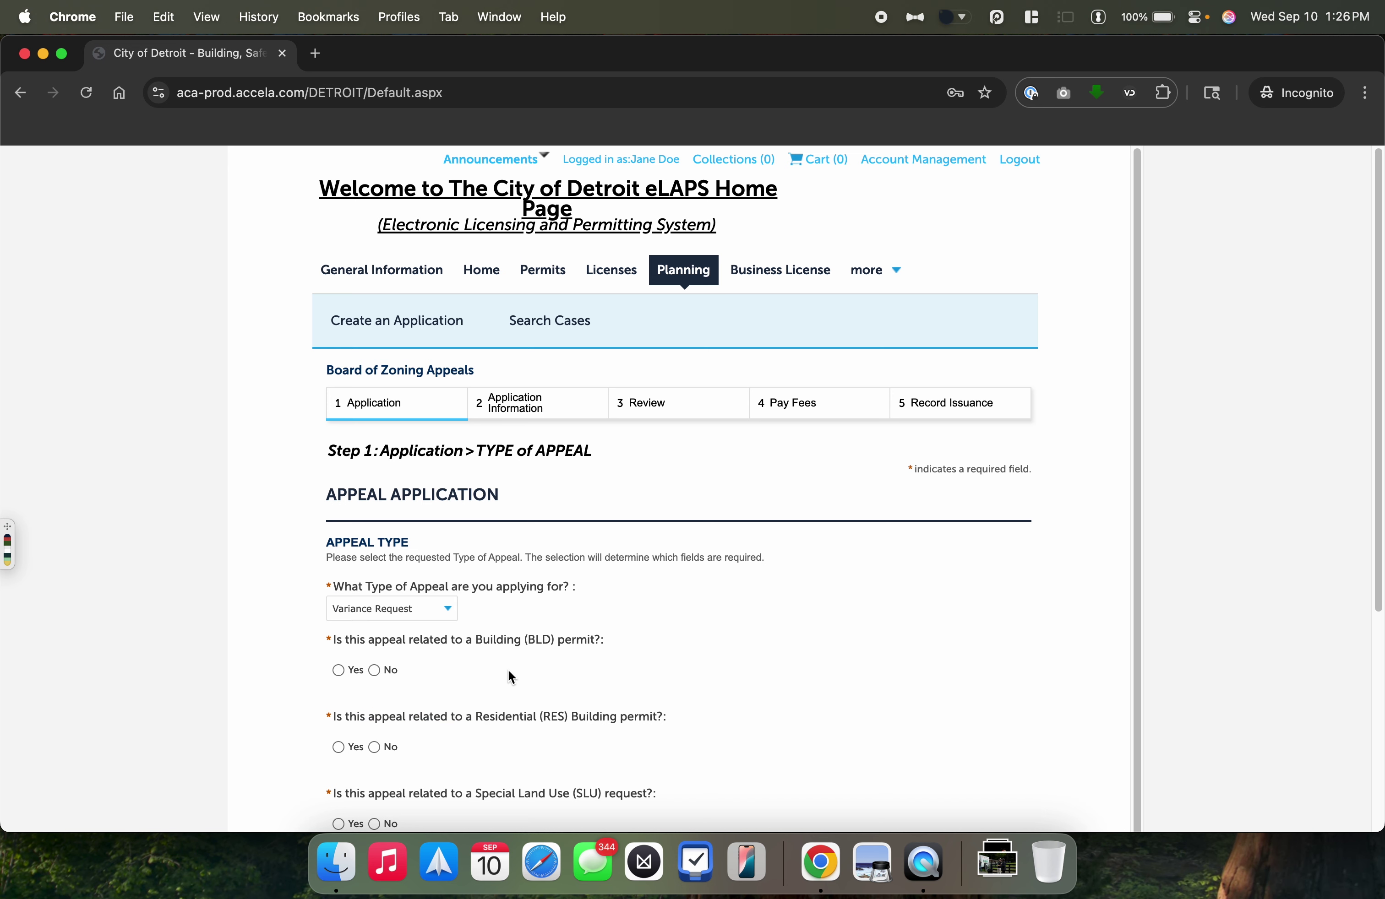
pyautogui.scroll(-5, 507, 670)
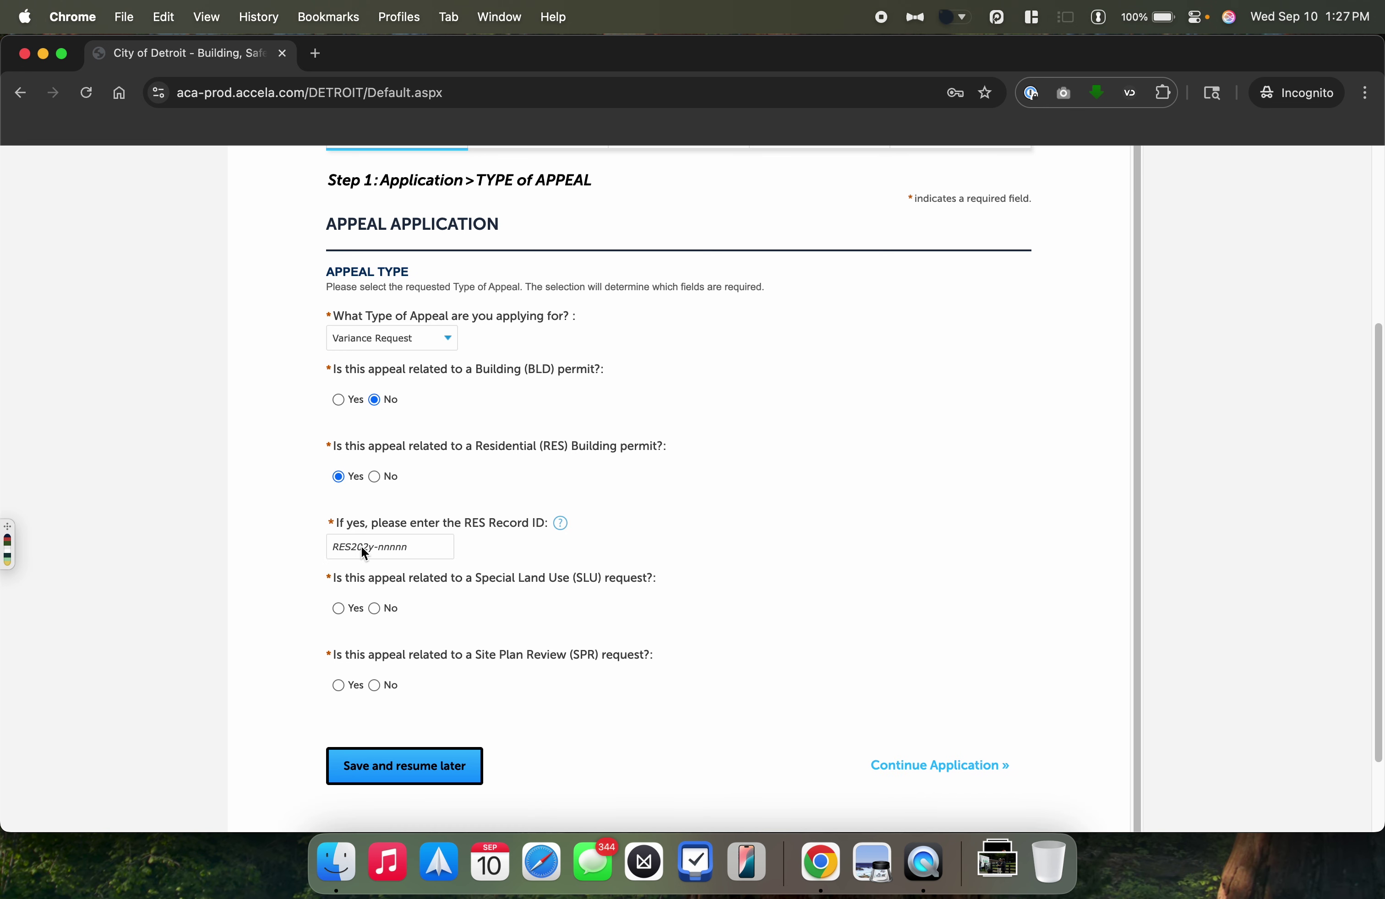
# - Enter RES record ID res2025-99999, answer No to special land use, and continue
pyautogui.click(361, 547)
pyautogui.write('re')
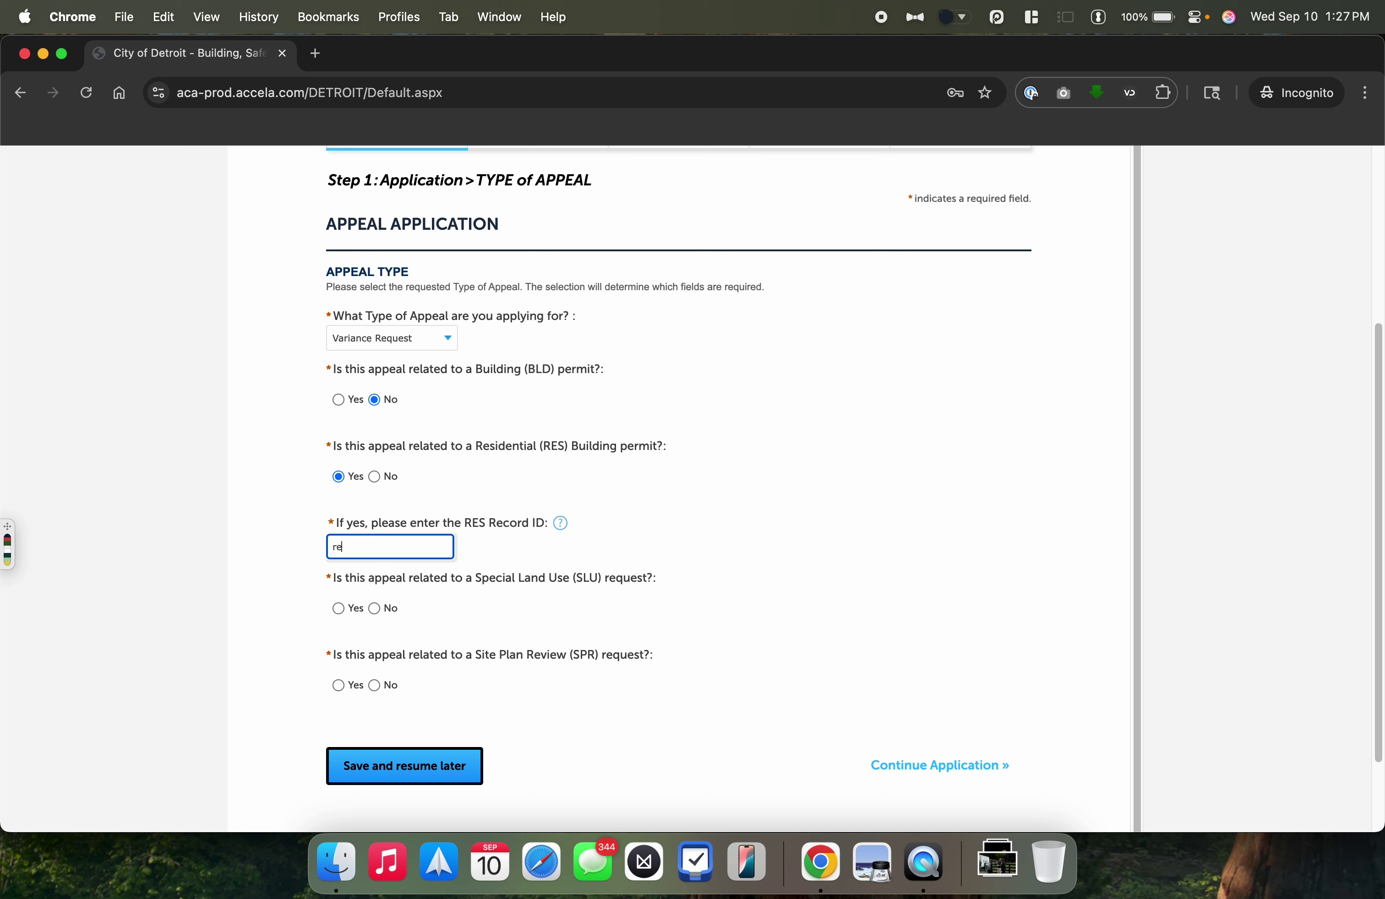
pyautogui.write('s2025-99999')
pyautogui.click(374, 609)
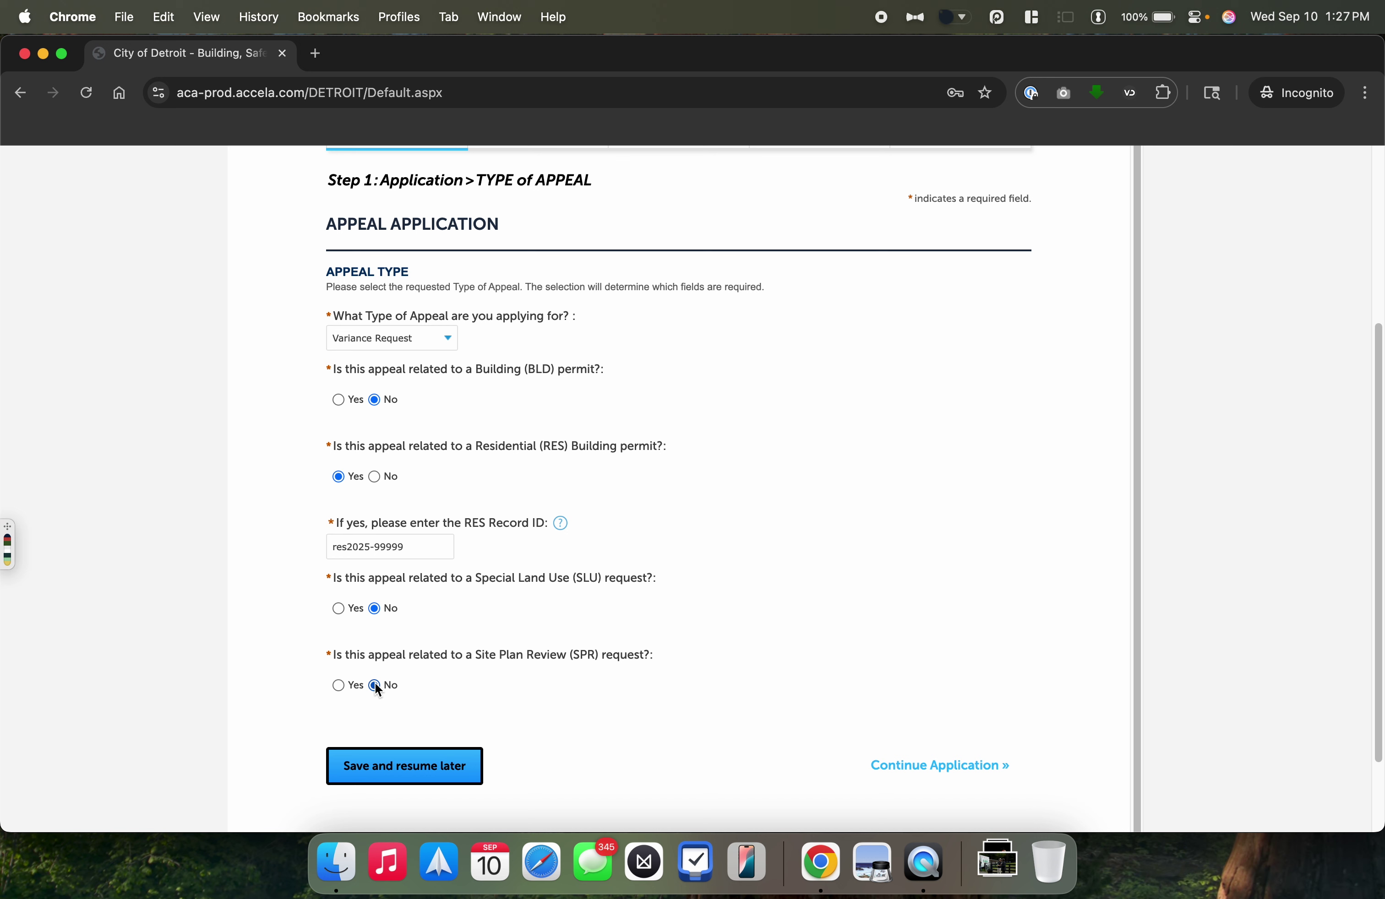
pyautogui.click(929, 764)
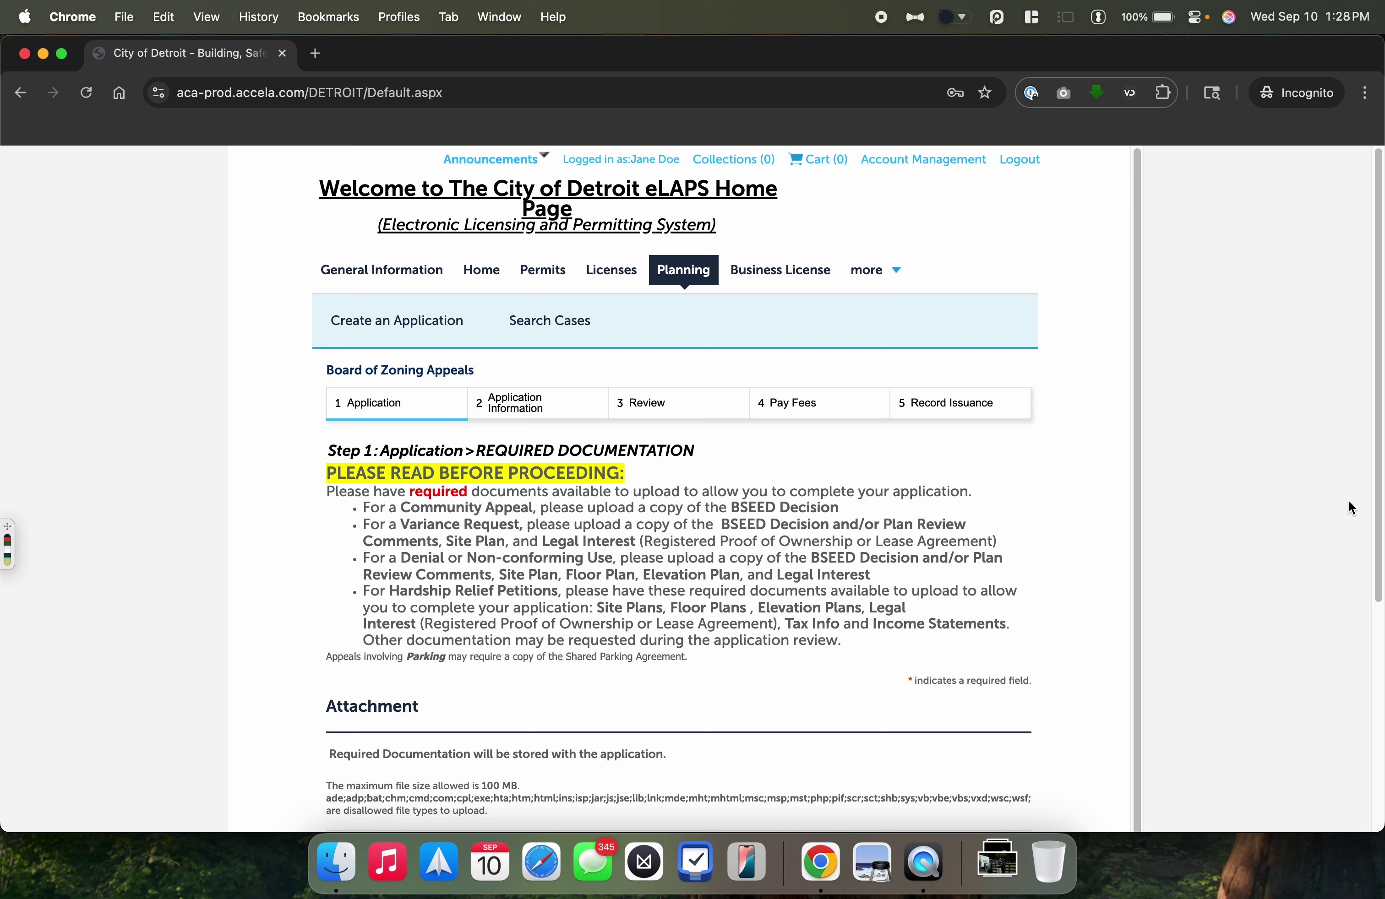
# - Upload BSEED Decision.pdf as a required document attachment
pyautogui.scroll(-5, 1376, 495)
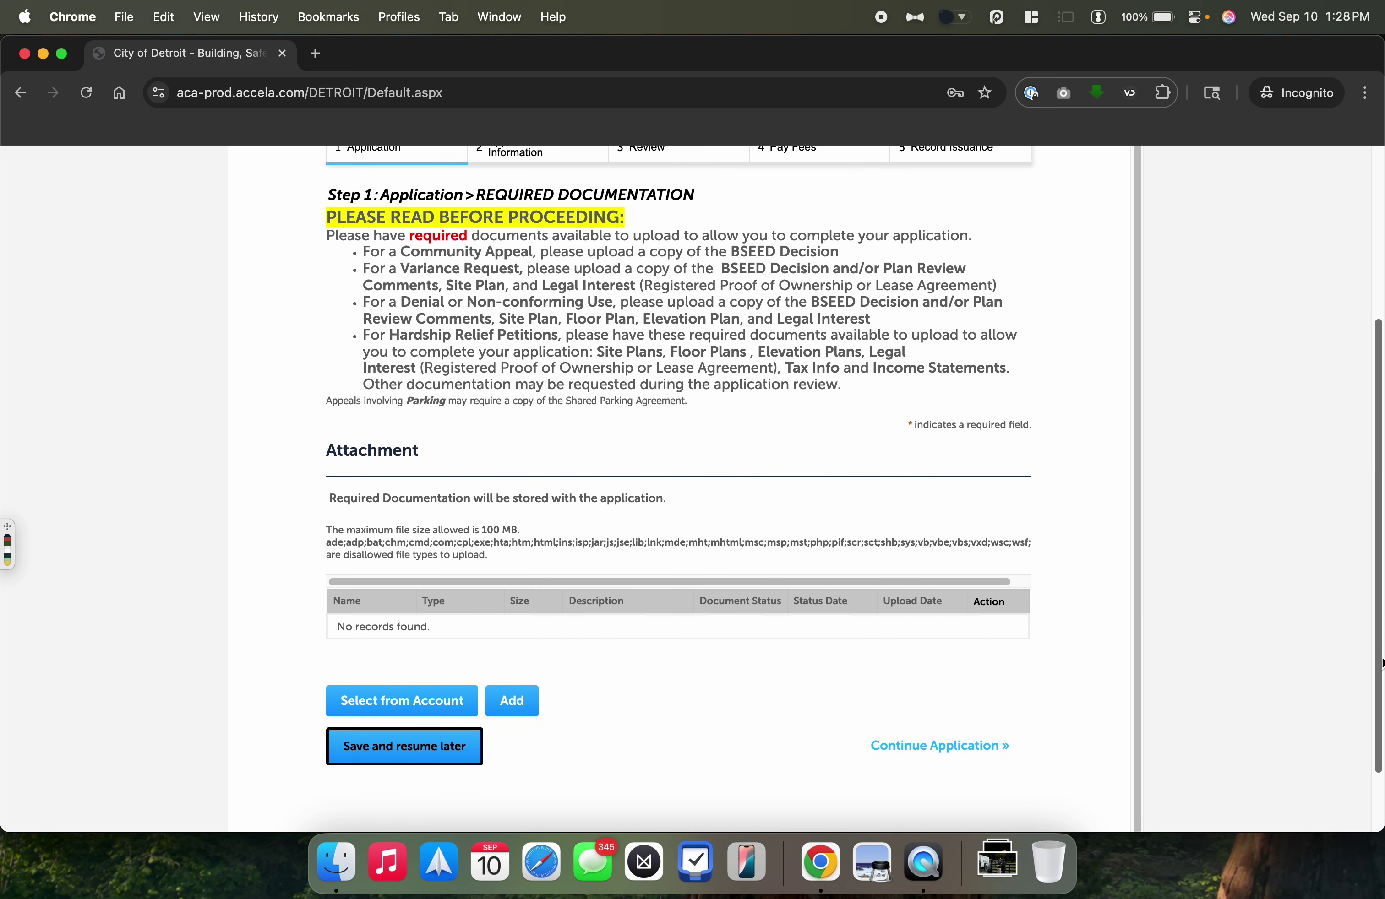
pyautogui.click(525, 702)
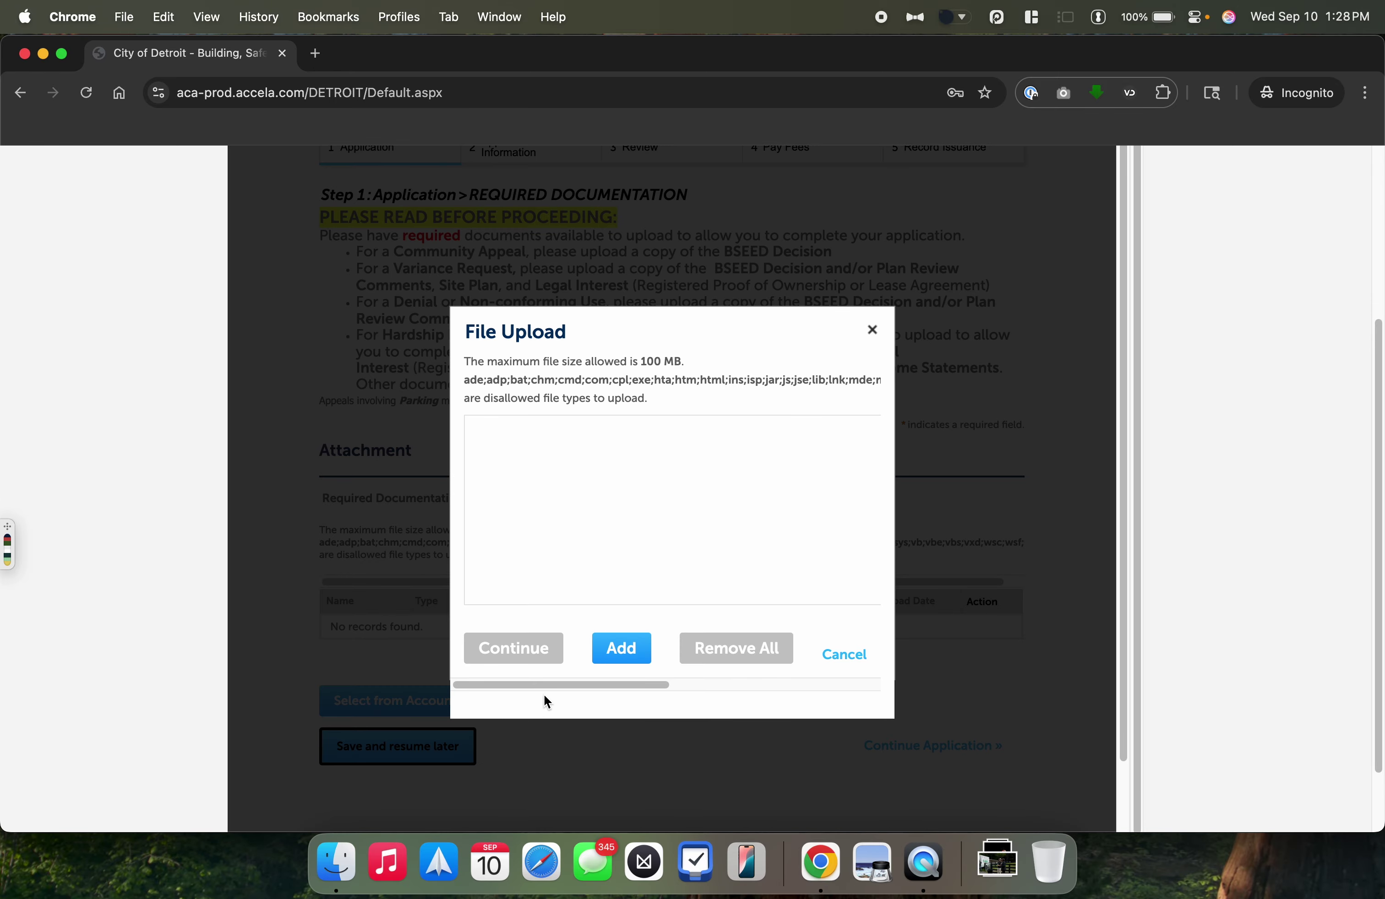
pyautogui.click(603, 653)
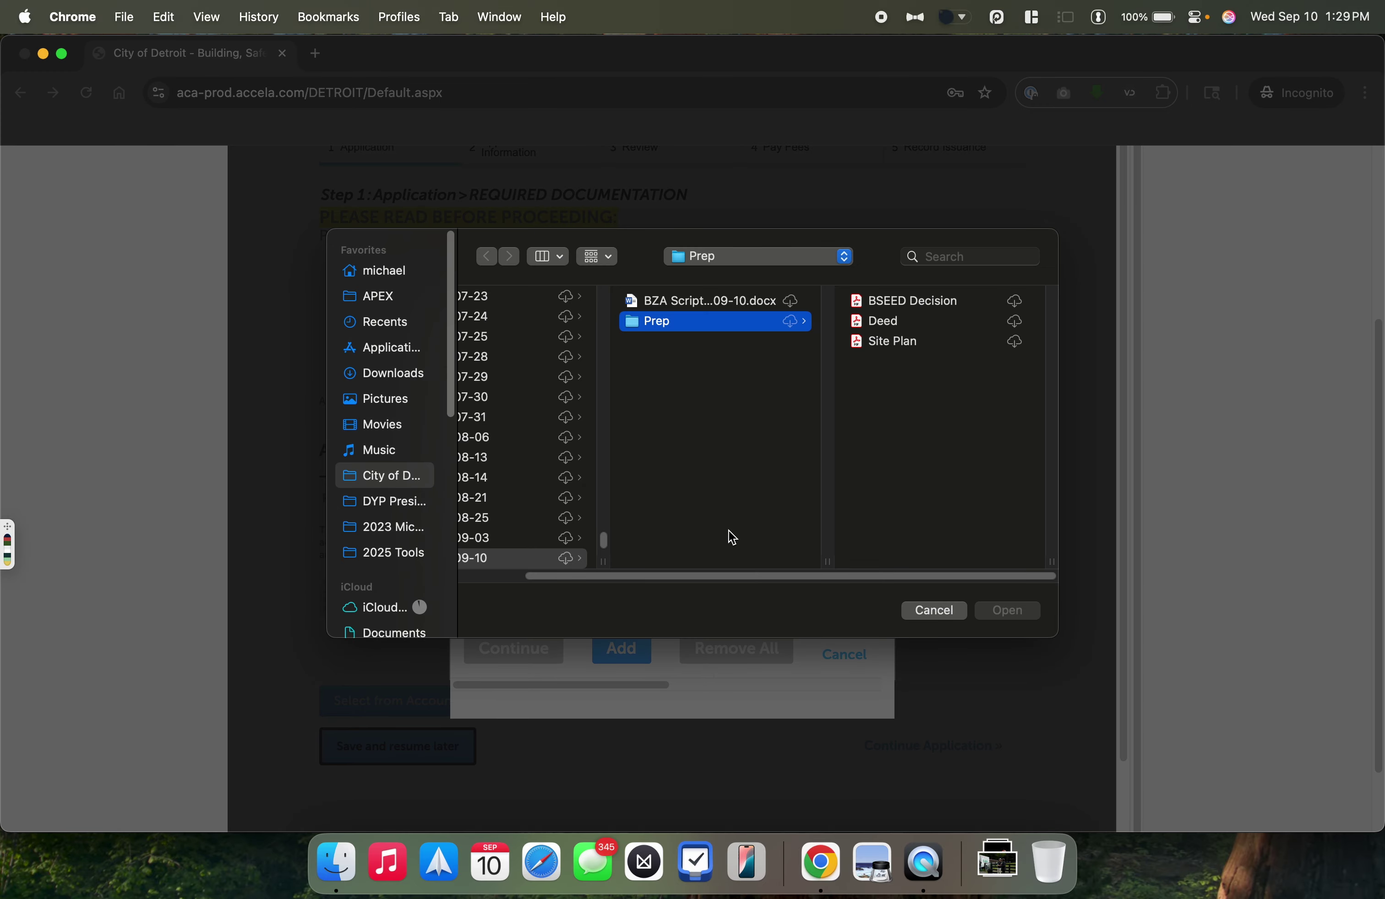
pyautogui.click(885, 305)
pyautogui.press('Return')
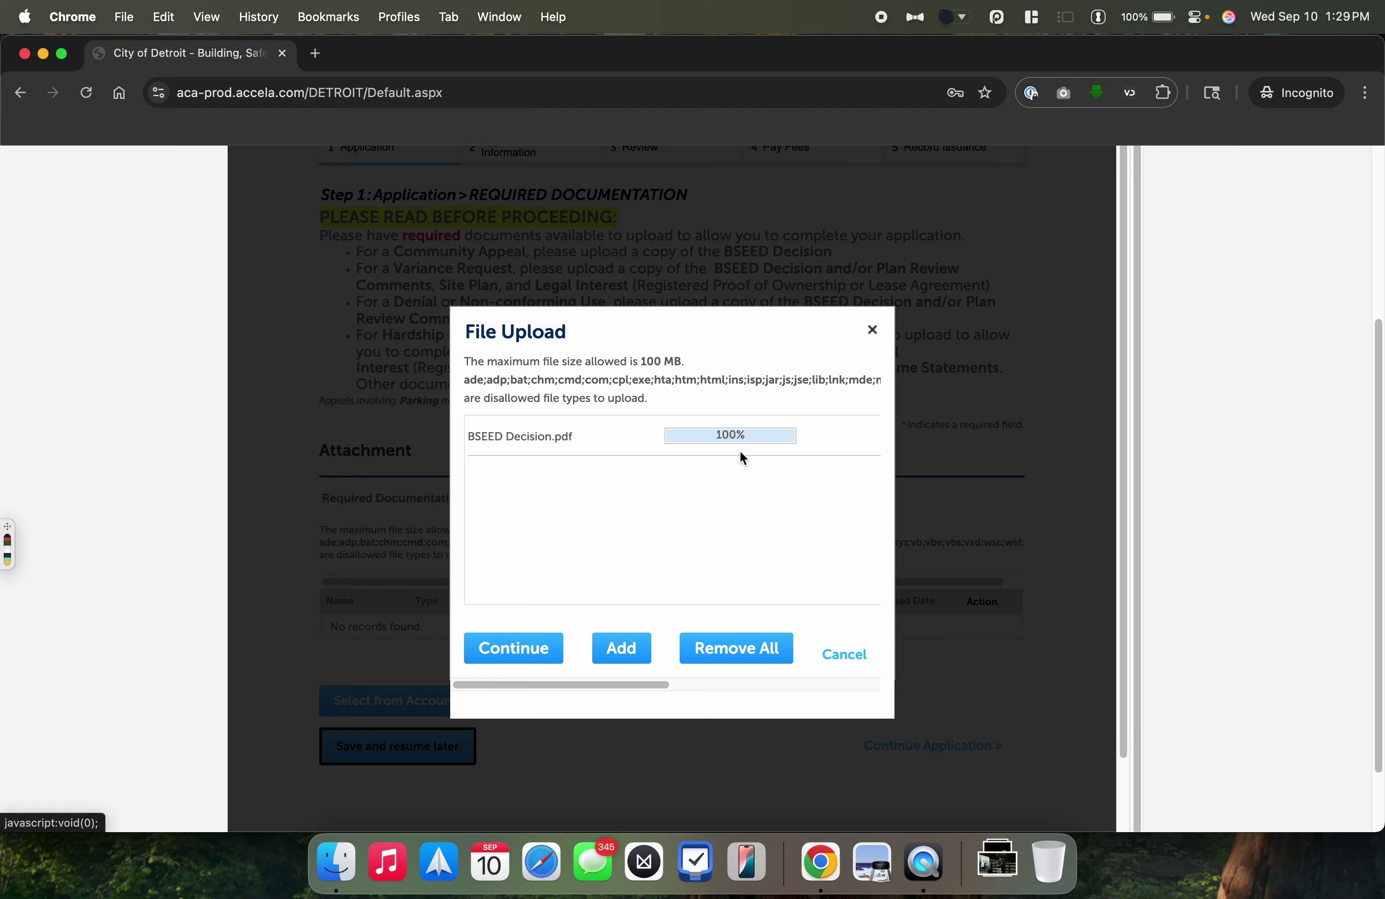
# - Add Deed.pdf and Site Plan.pdf to the upload and proceed to attachment details
pyautogui.click(622, 647)
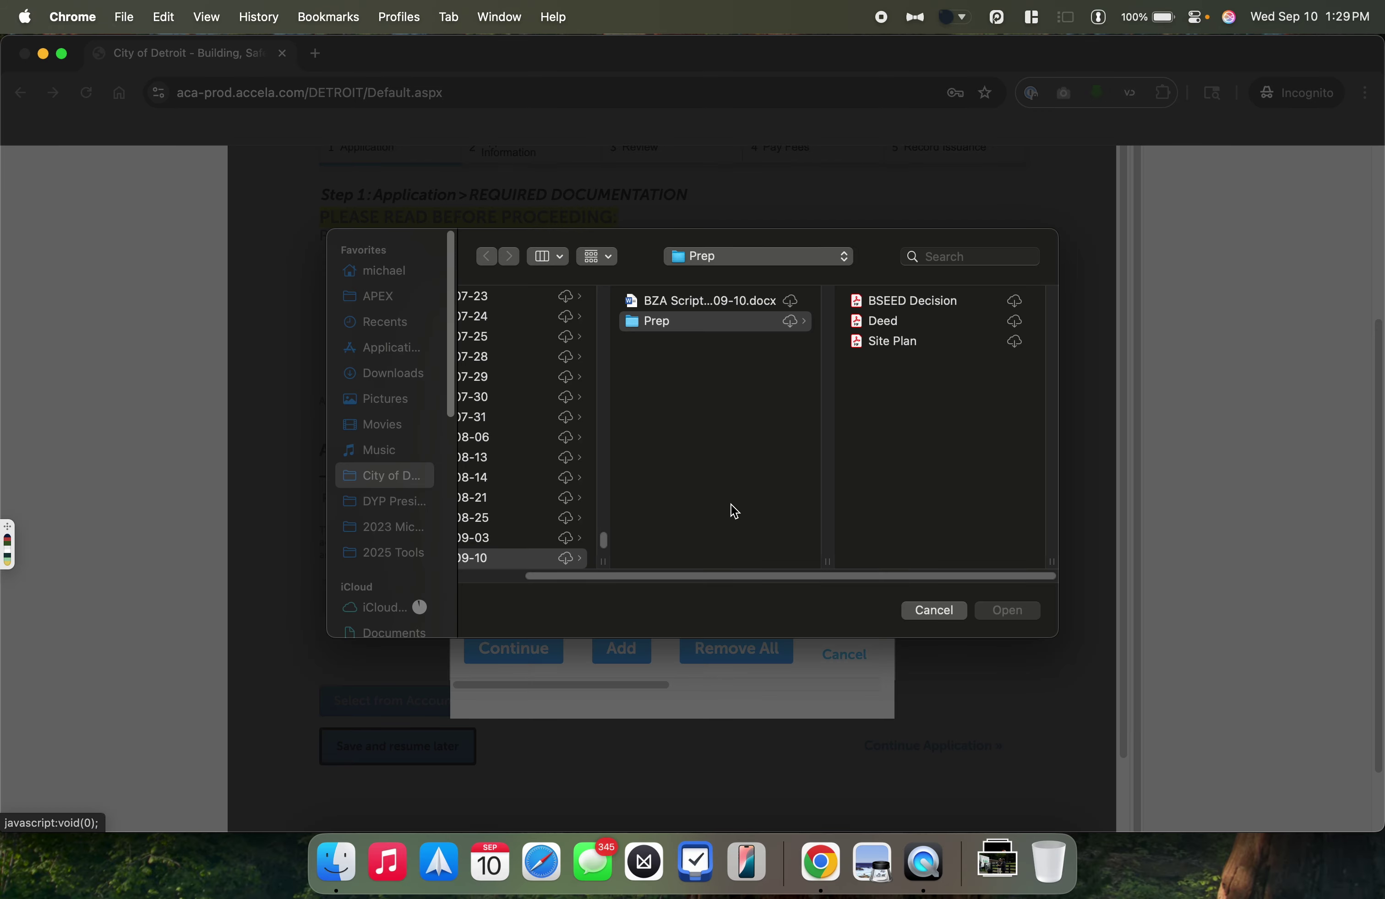
pyautogui.click(854, 322)
pyautogui.press('Return')
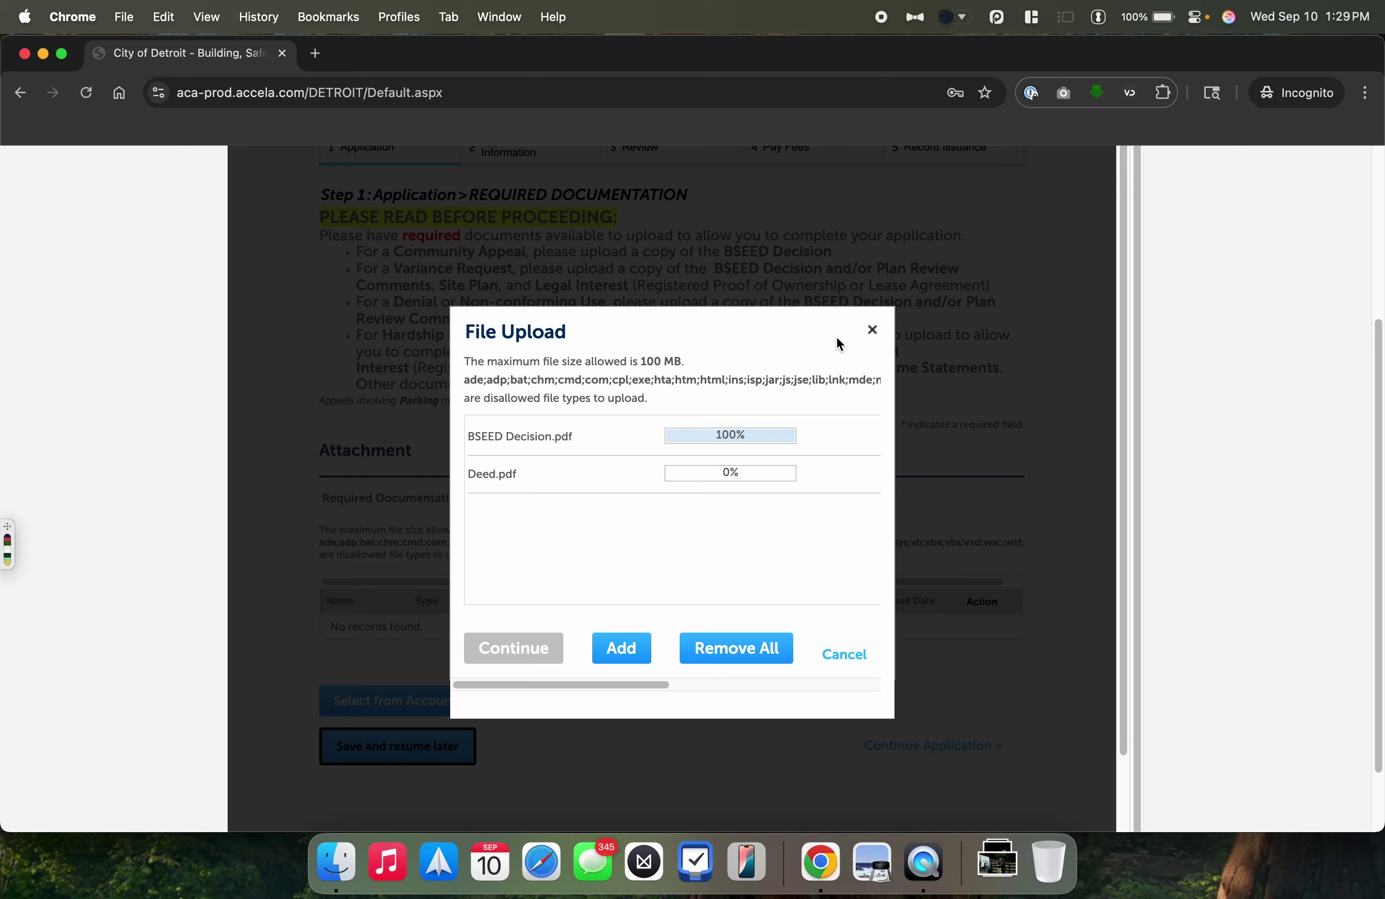
pyautogui.click(633, 645)
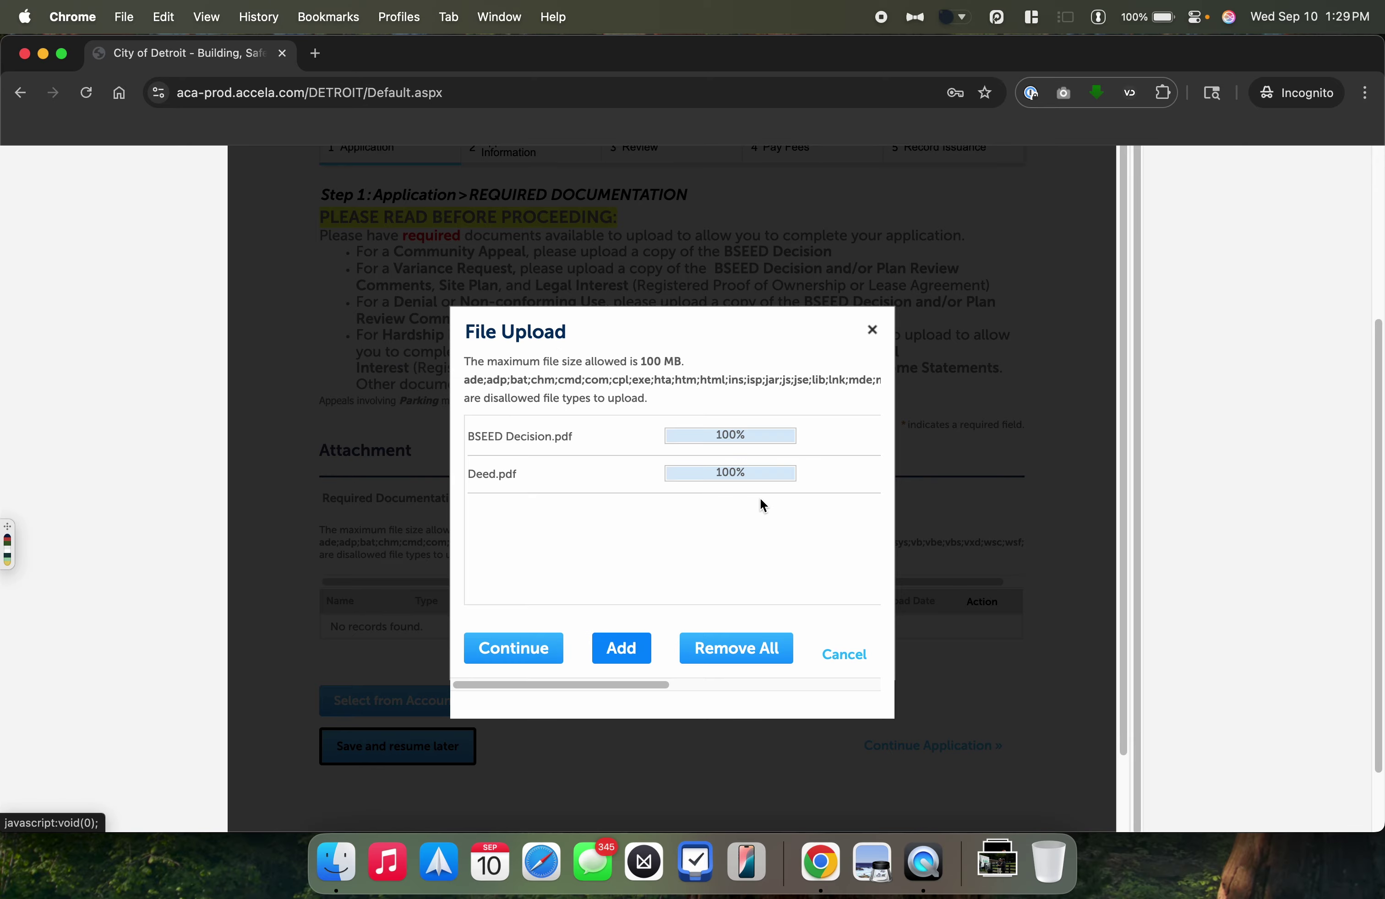
pyautogui.click(879, 343)
pyautogui.press('Return')
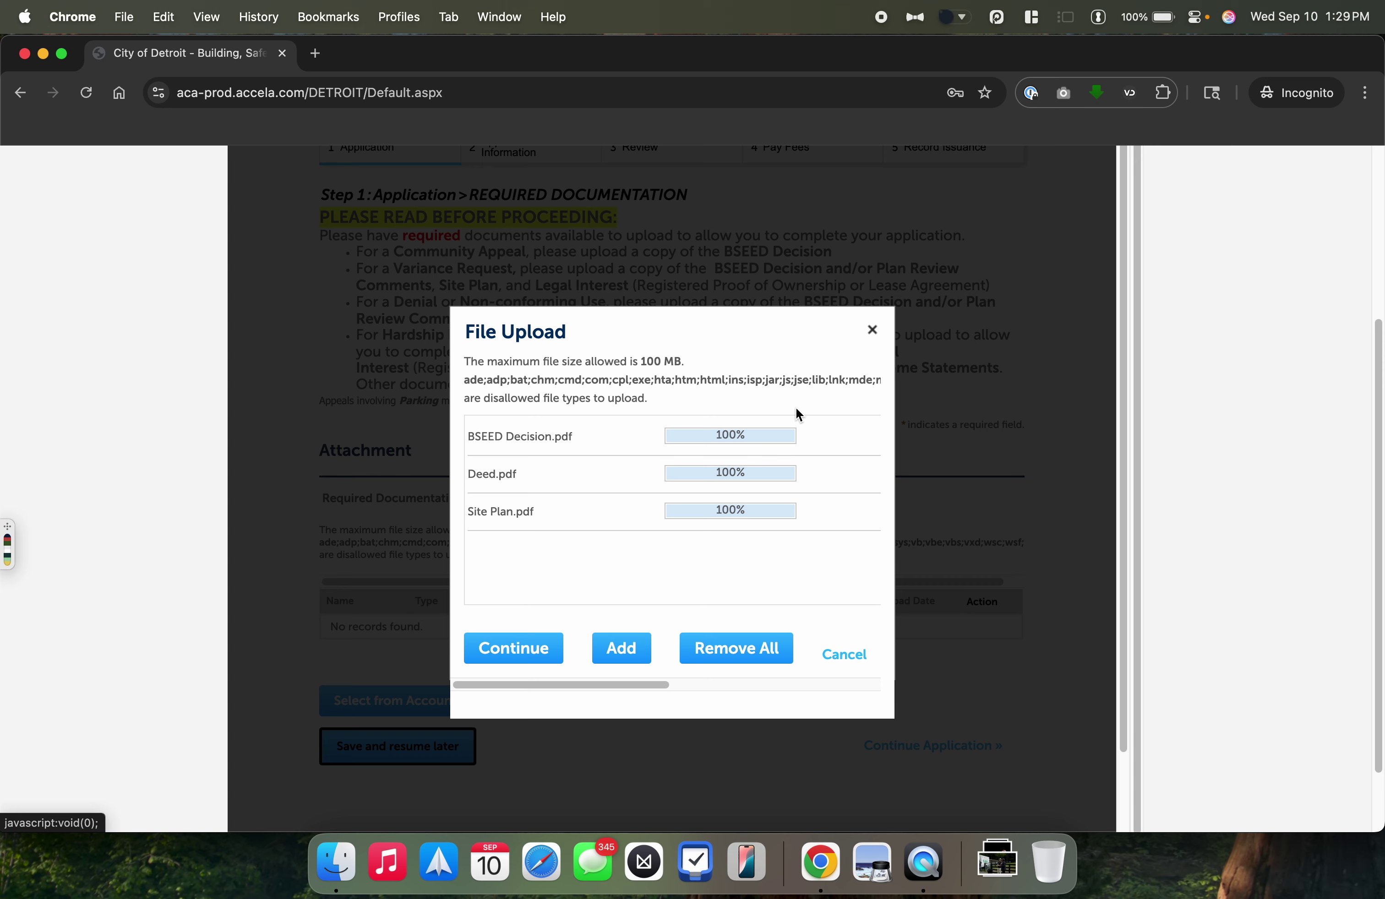
pyautogui.click(538, 656)
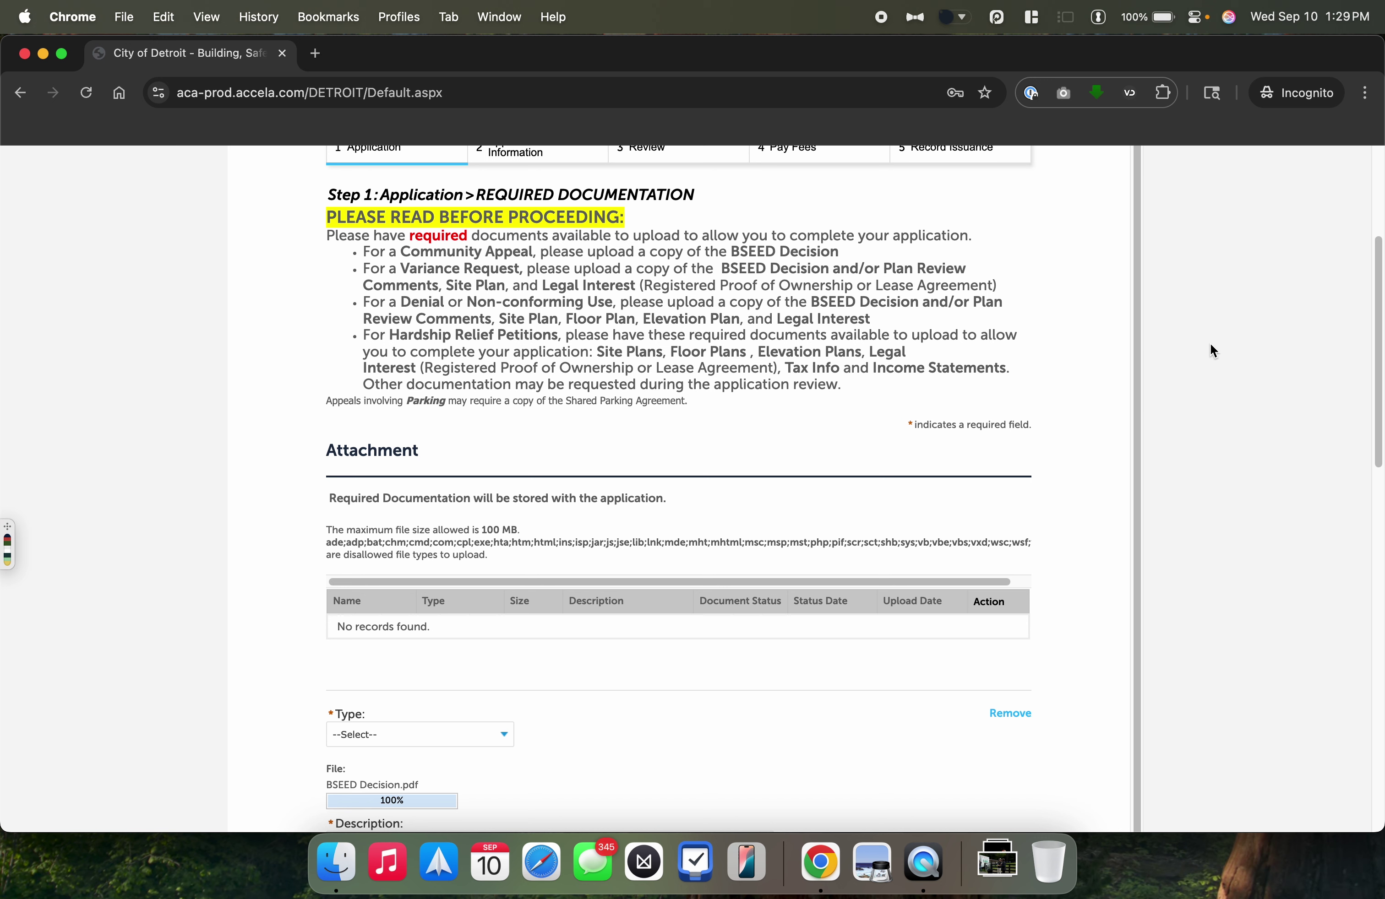
# - Set BSEED Decision.pdf to the BSEED Decision type with description 'description of document'
pyautogui.moveTo(1379, 280); pyautogui.dragTo(1379, 445)
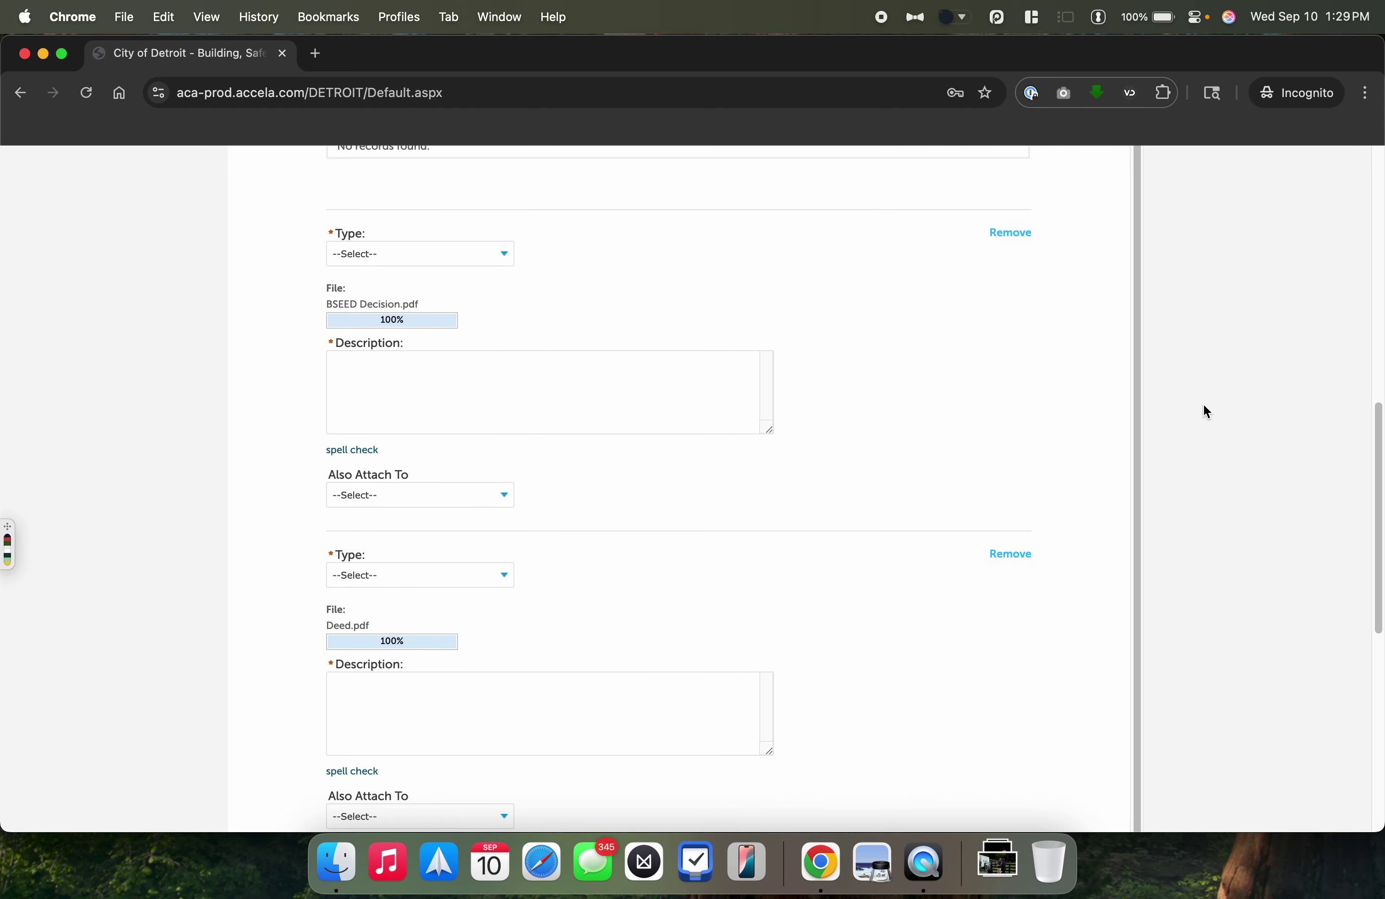
pyautogui.click(489, 263)
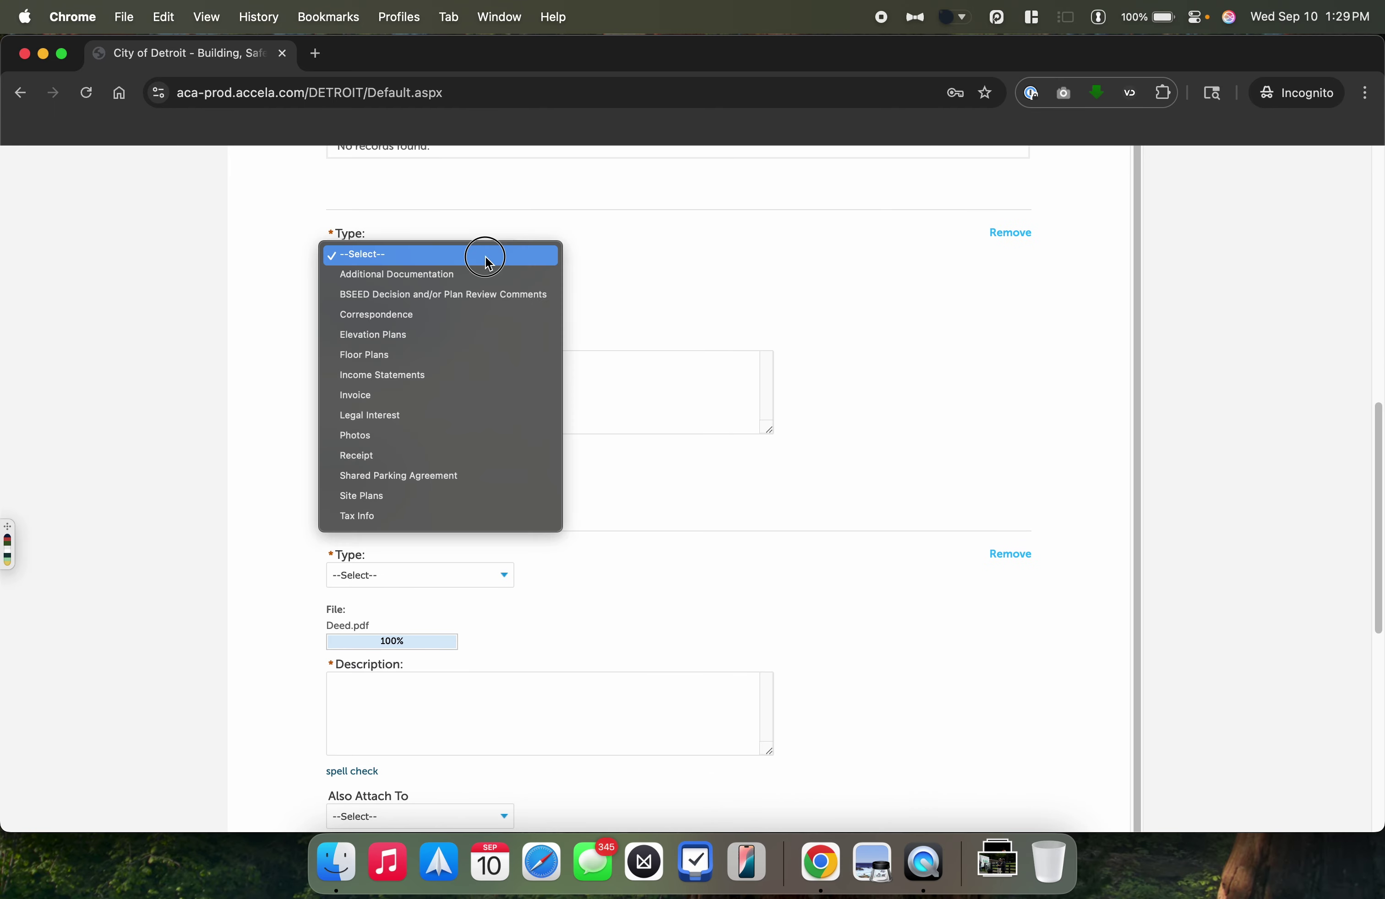
pyautogui.click(487, 297)
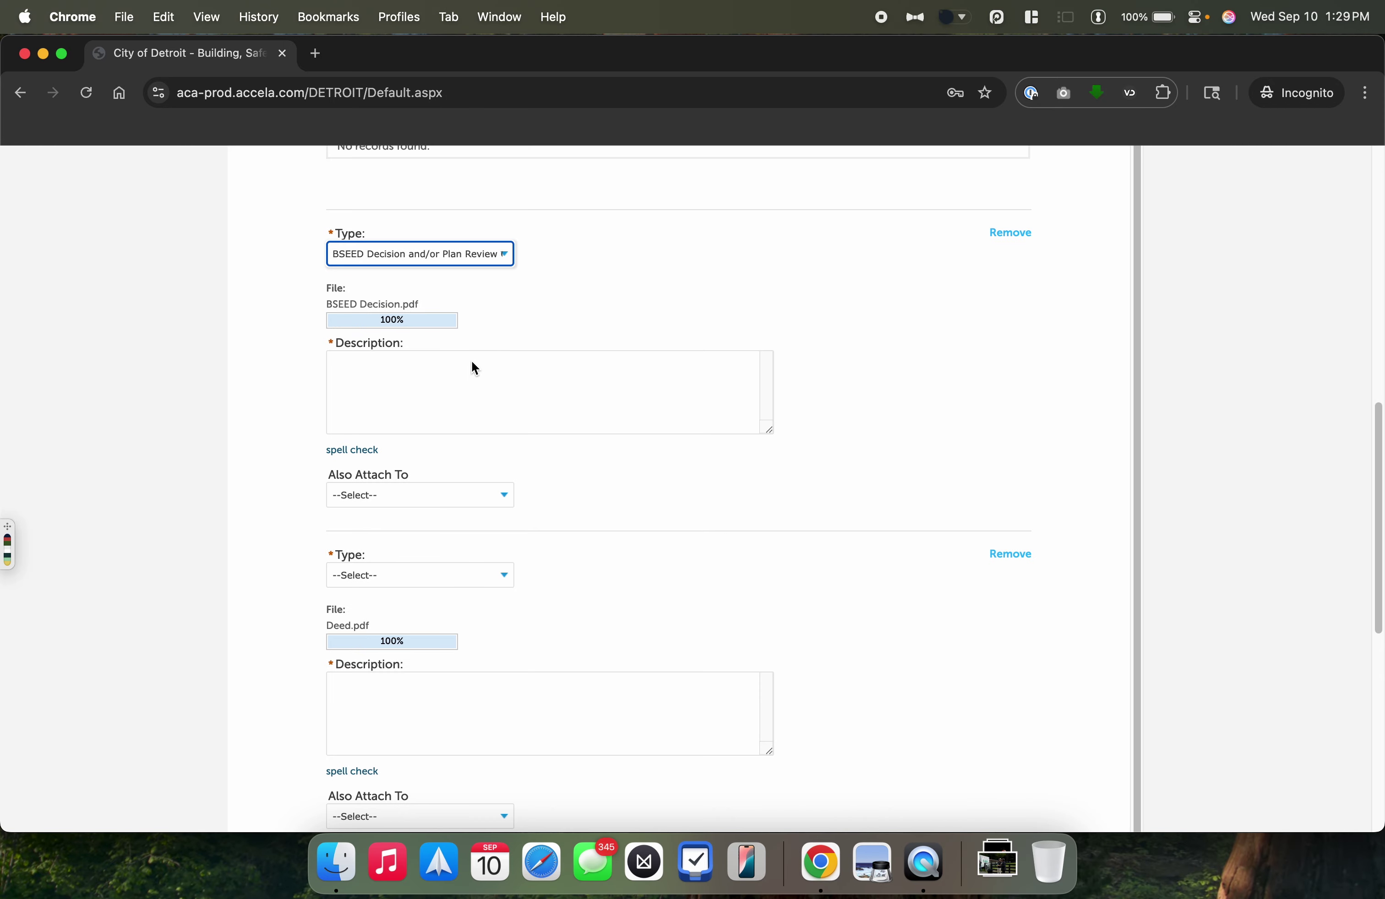
pyautogui.click(471, 383)
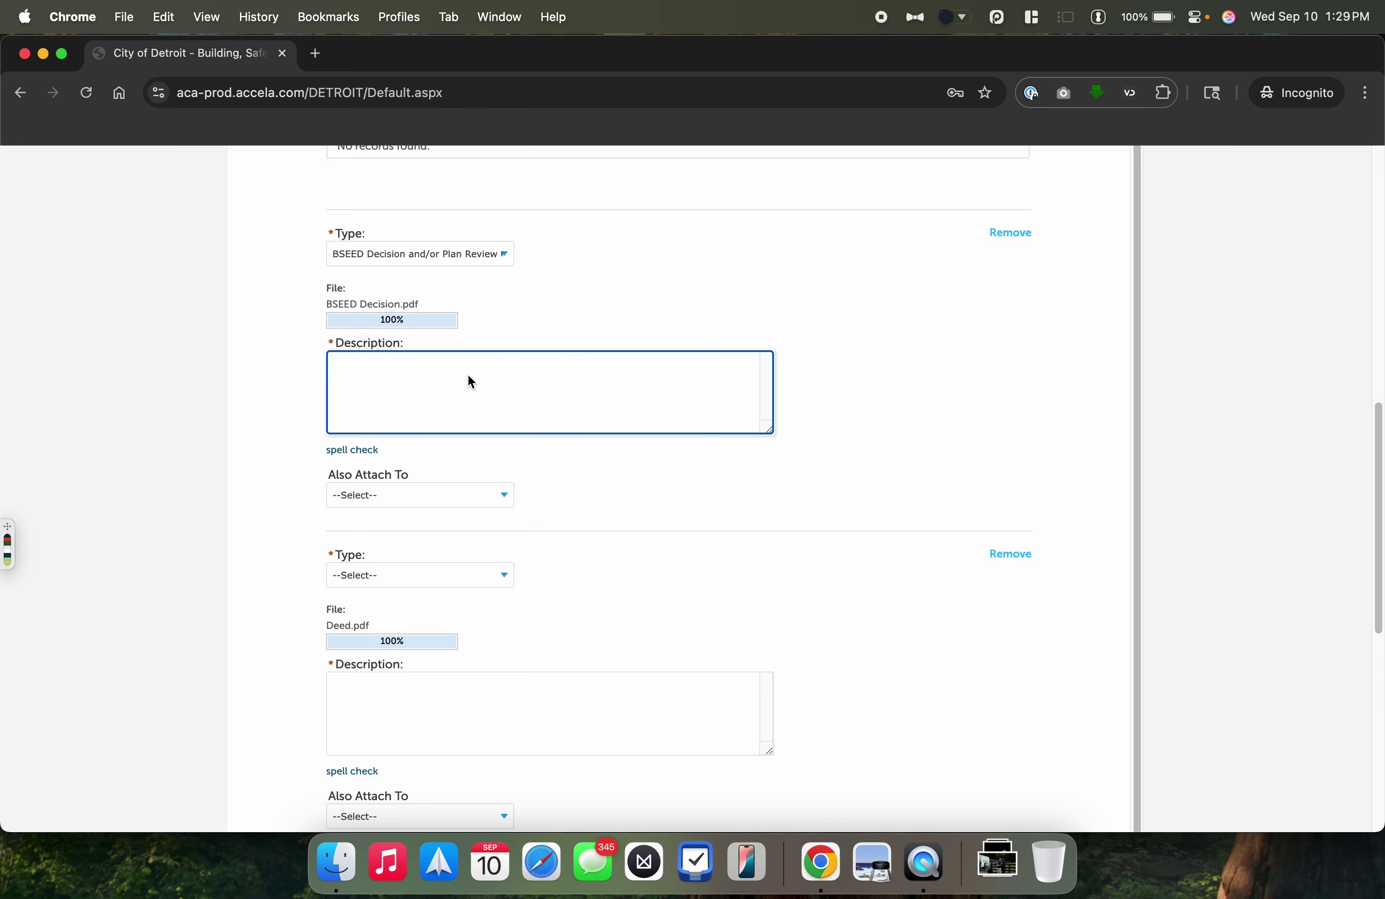
pyautogui.write('description of document')
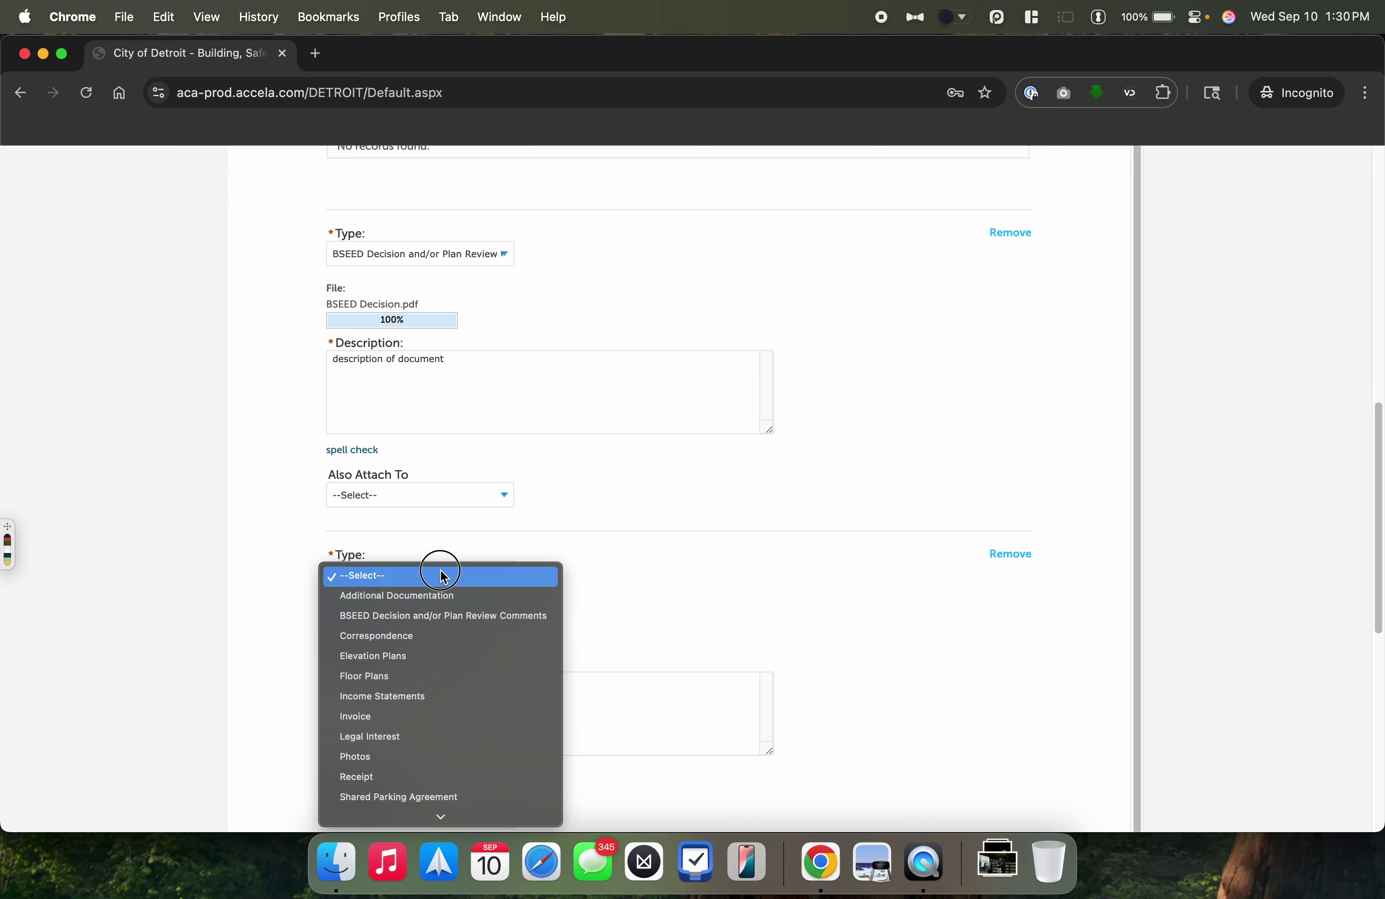
# - Set Deed.pdf to Legal Interest with description 'description of document'
pyautogui.click(442, 578)
pyautogui.click(408, 737)
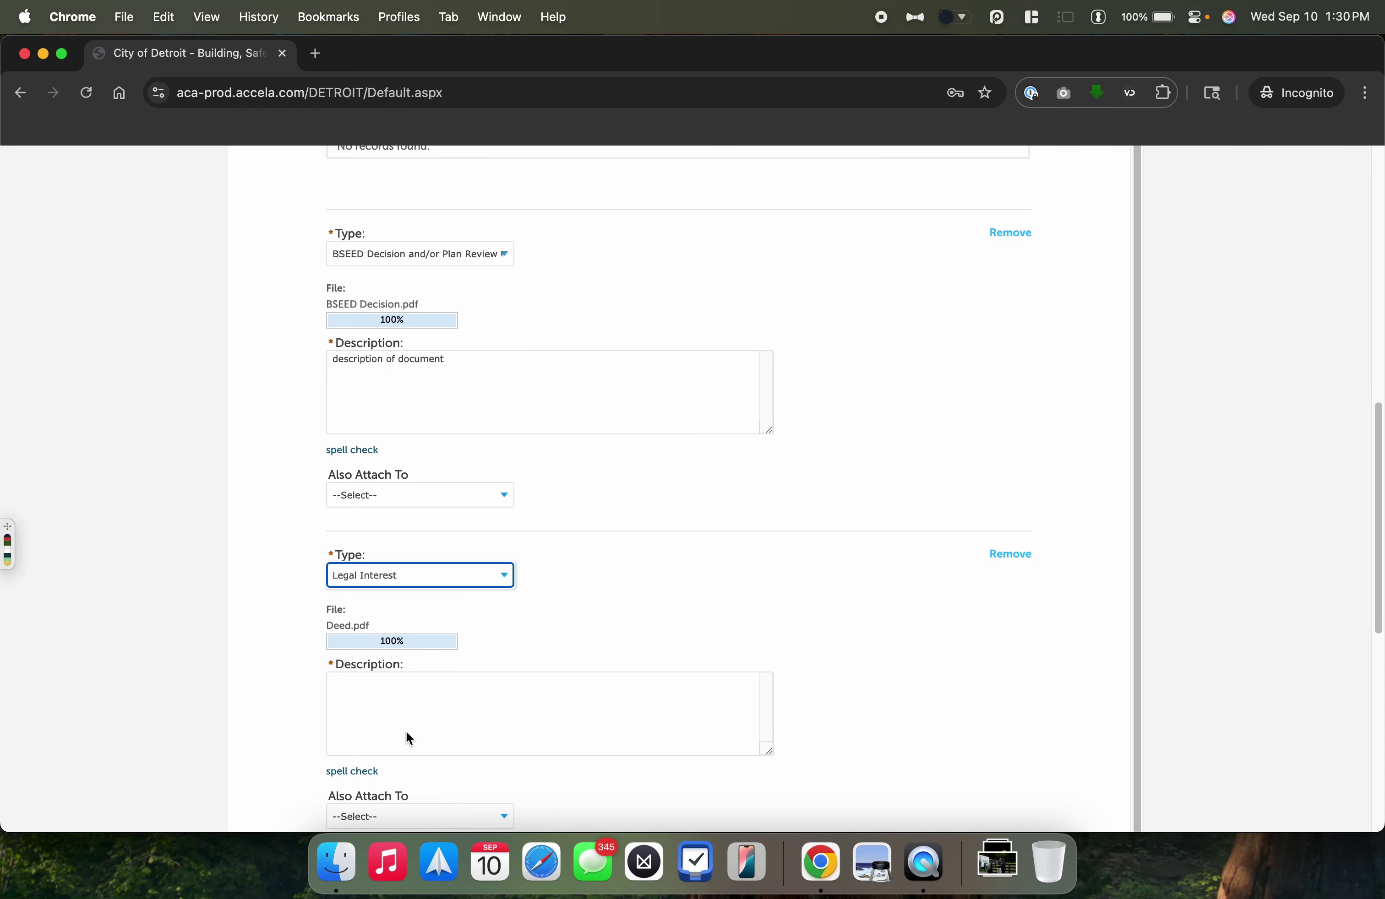
pyautogui.click(407, 727)
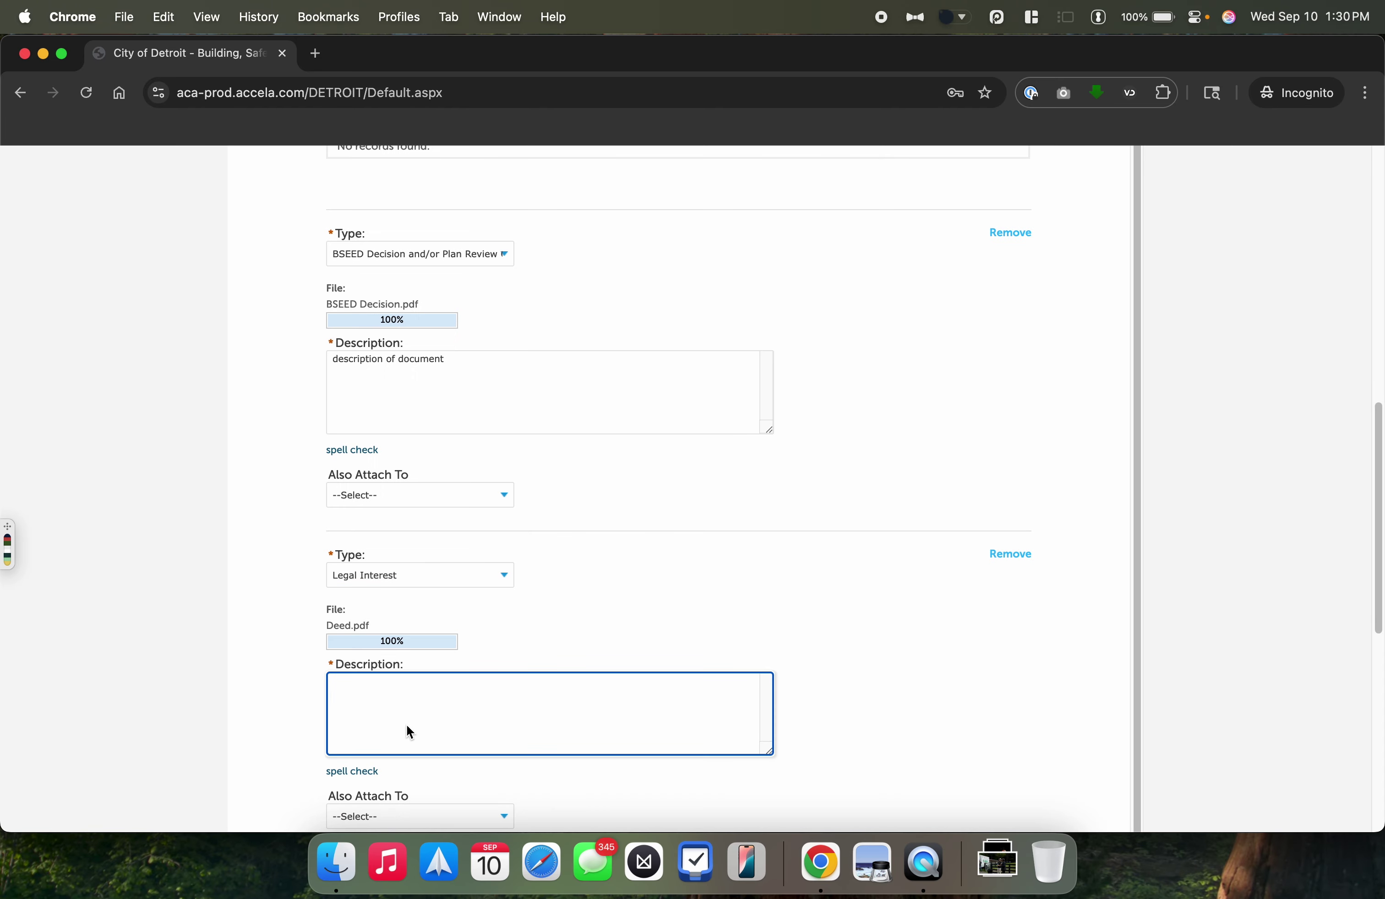
pyautogui.write('description of document')
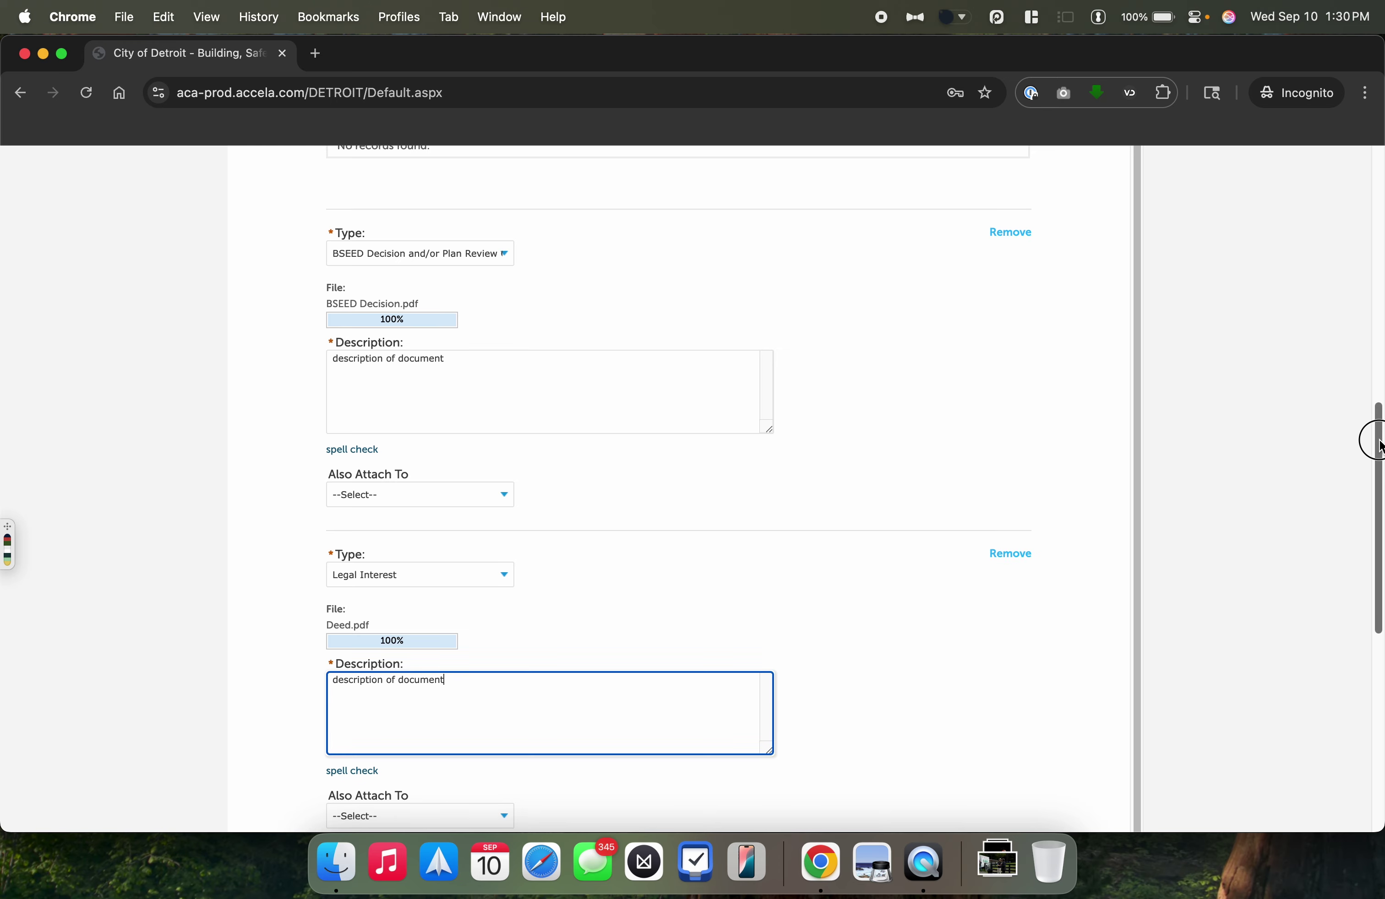
# - Set Site Plan.pdf to Site Plans with a 'description of document' description
pyautogui.moveTo(1370, 437); pyautogui.dragTo(1369, 594)
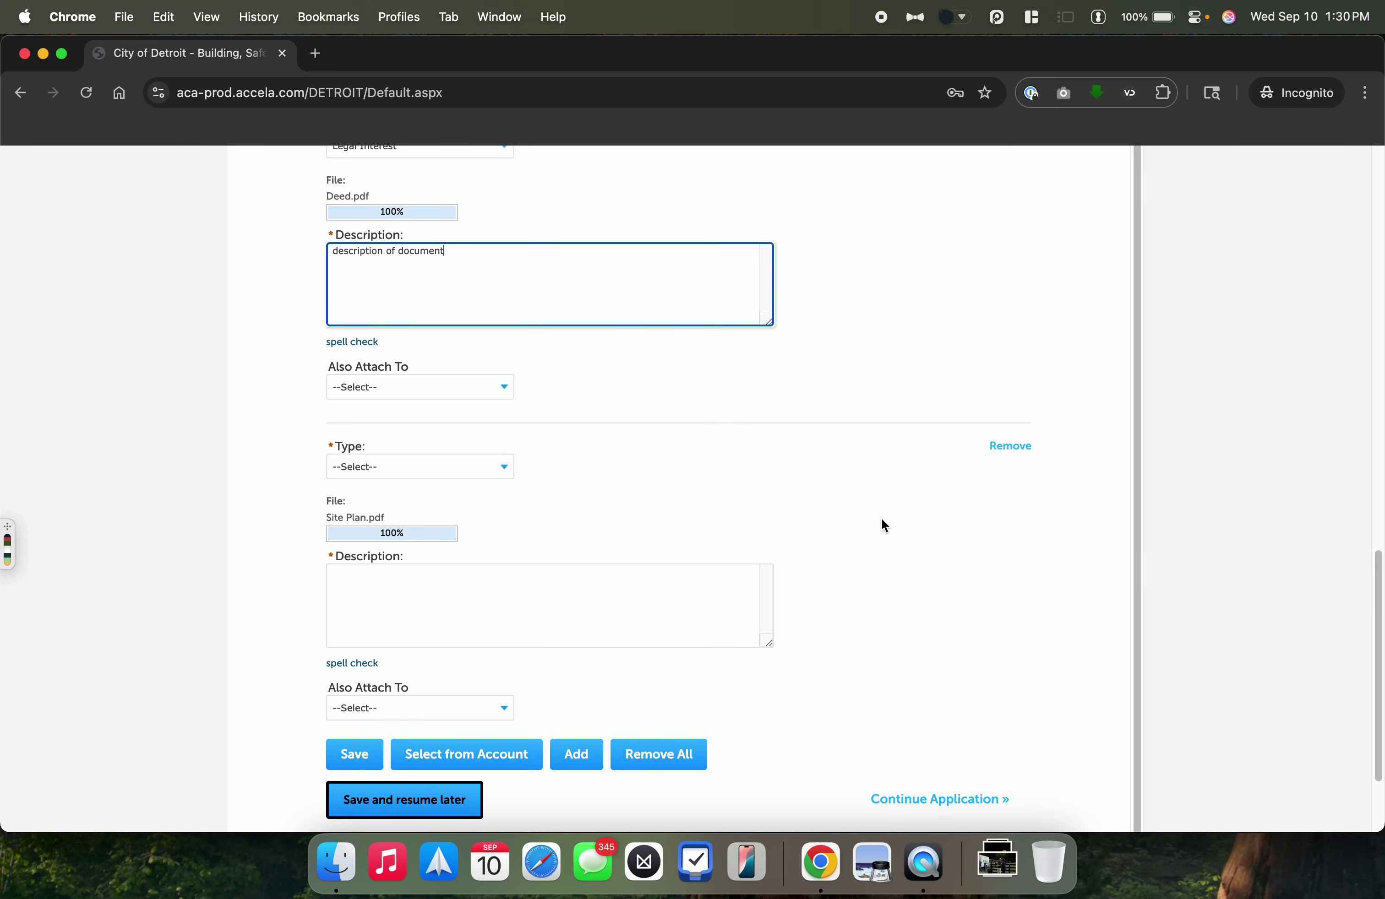
pyautogui.click(491, 468)
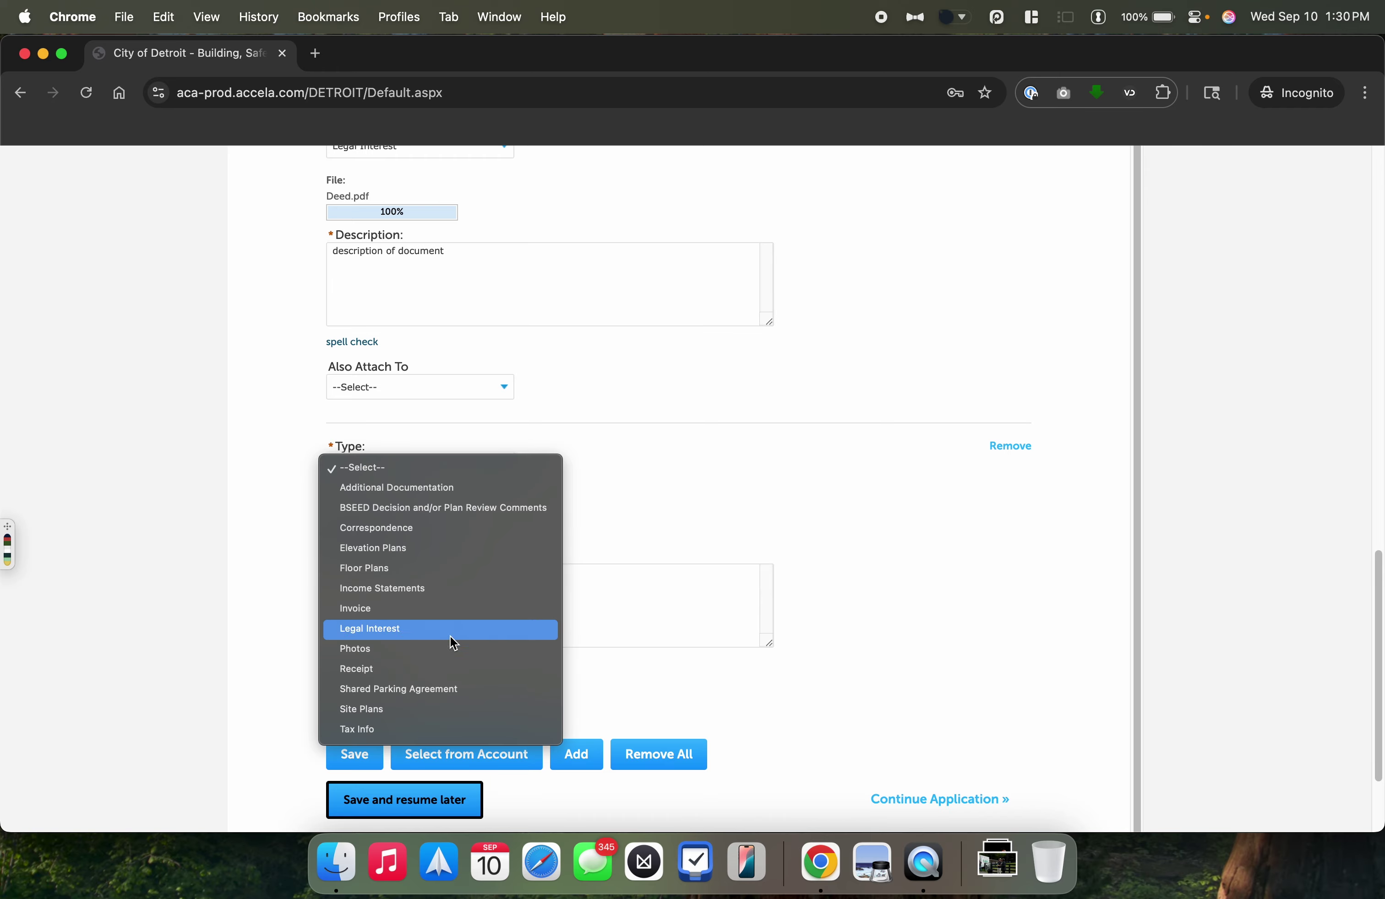
pyautogui.click(421, 709)
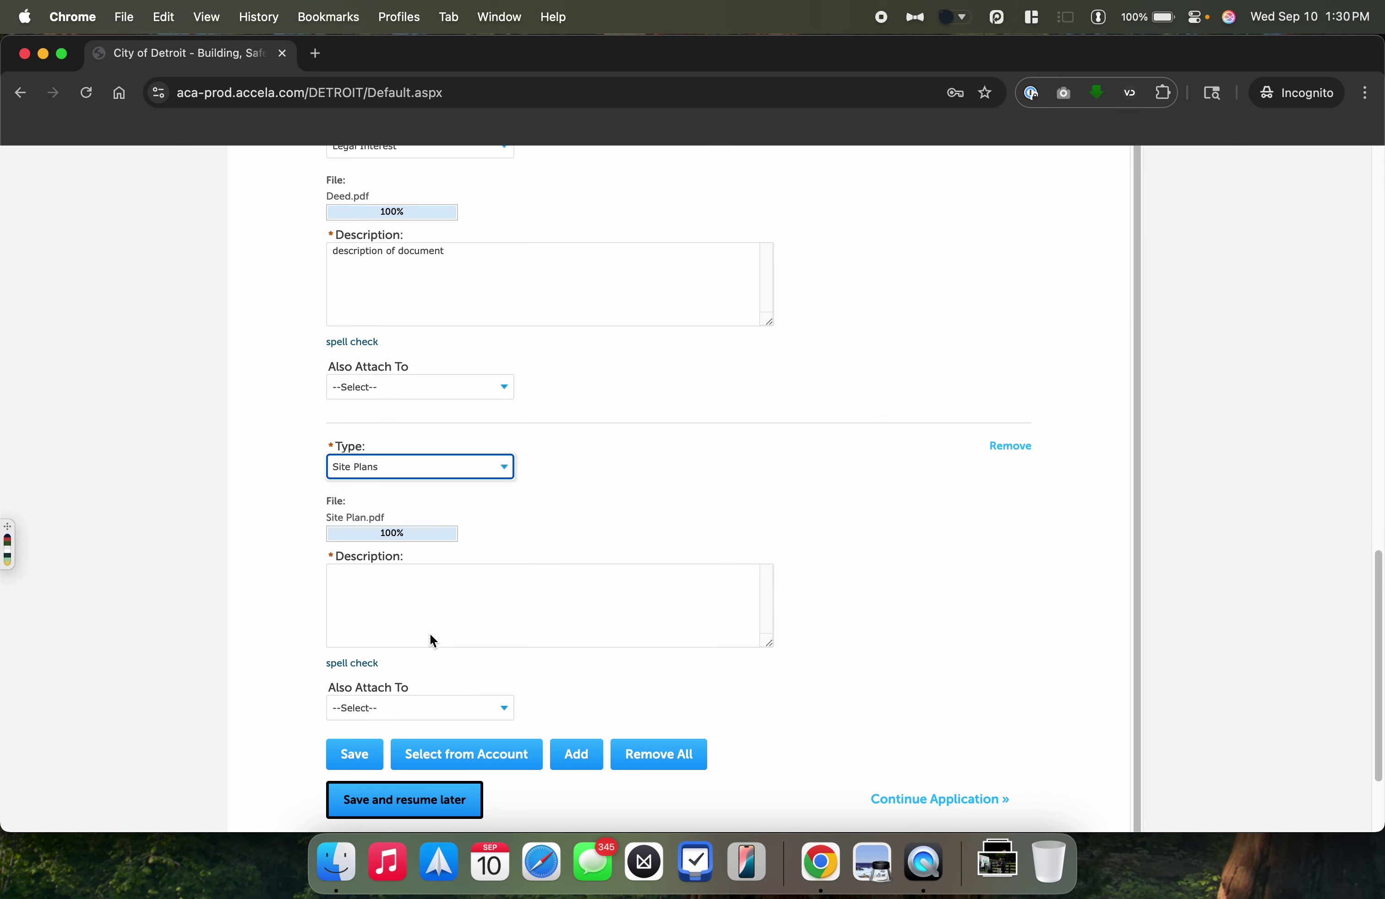
pyautogui.click(430, 614)
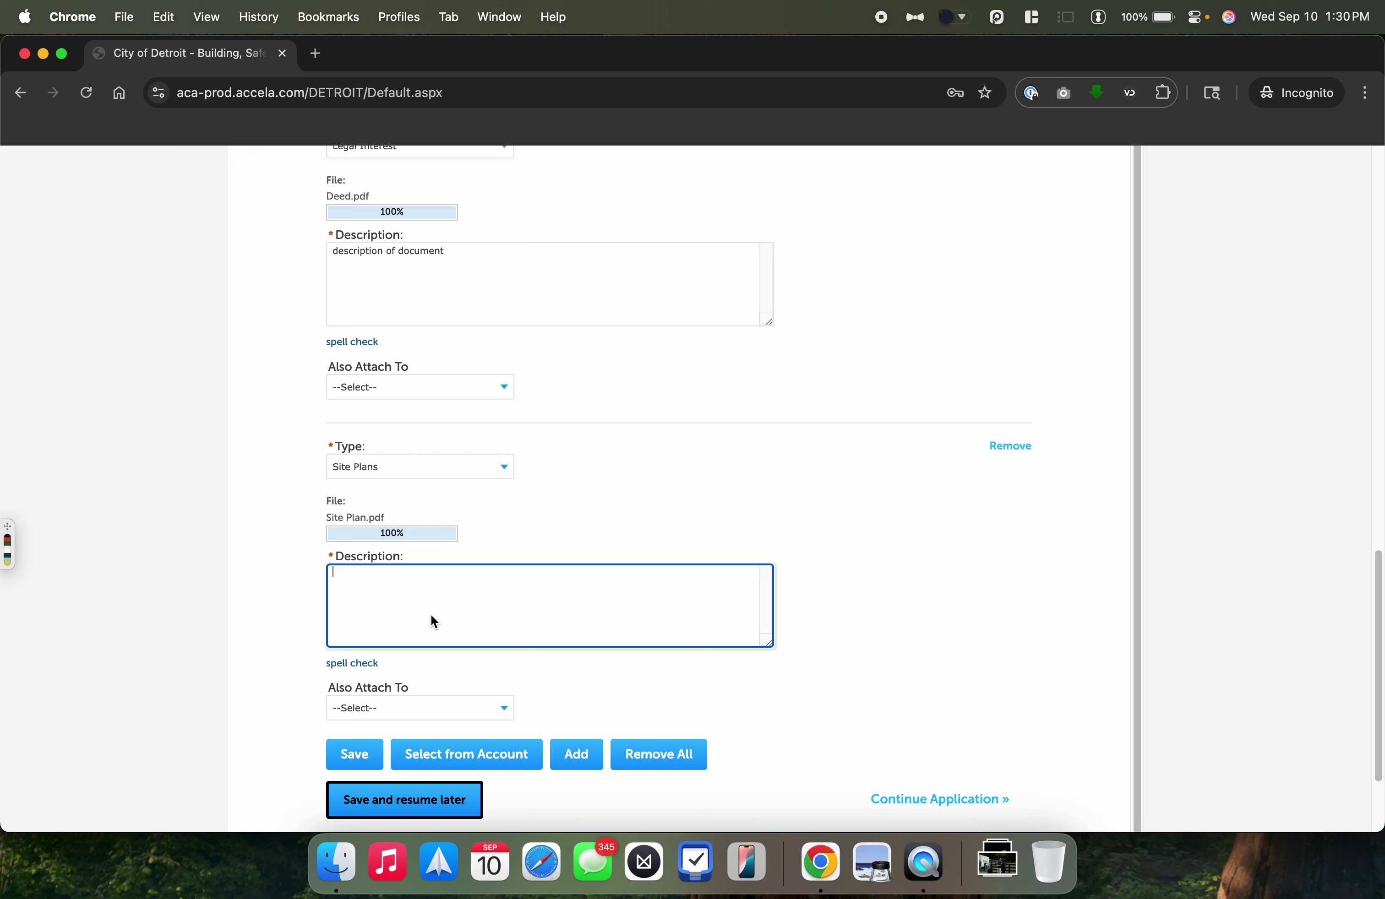
pyautogui.write('descripti')
pyautogui.write('of document')
# - Save the three attachments and continue to the Applicant Information page
pyautogui.click(356, 752)
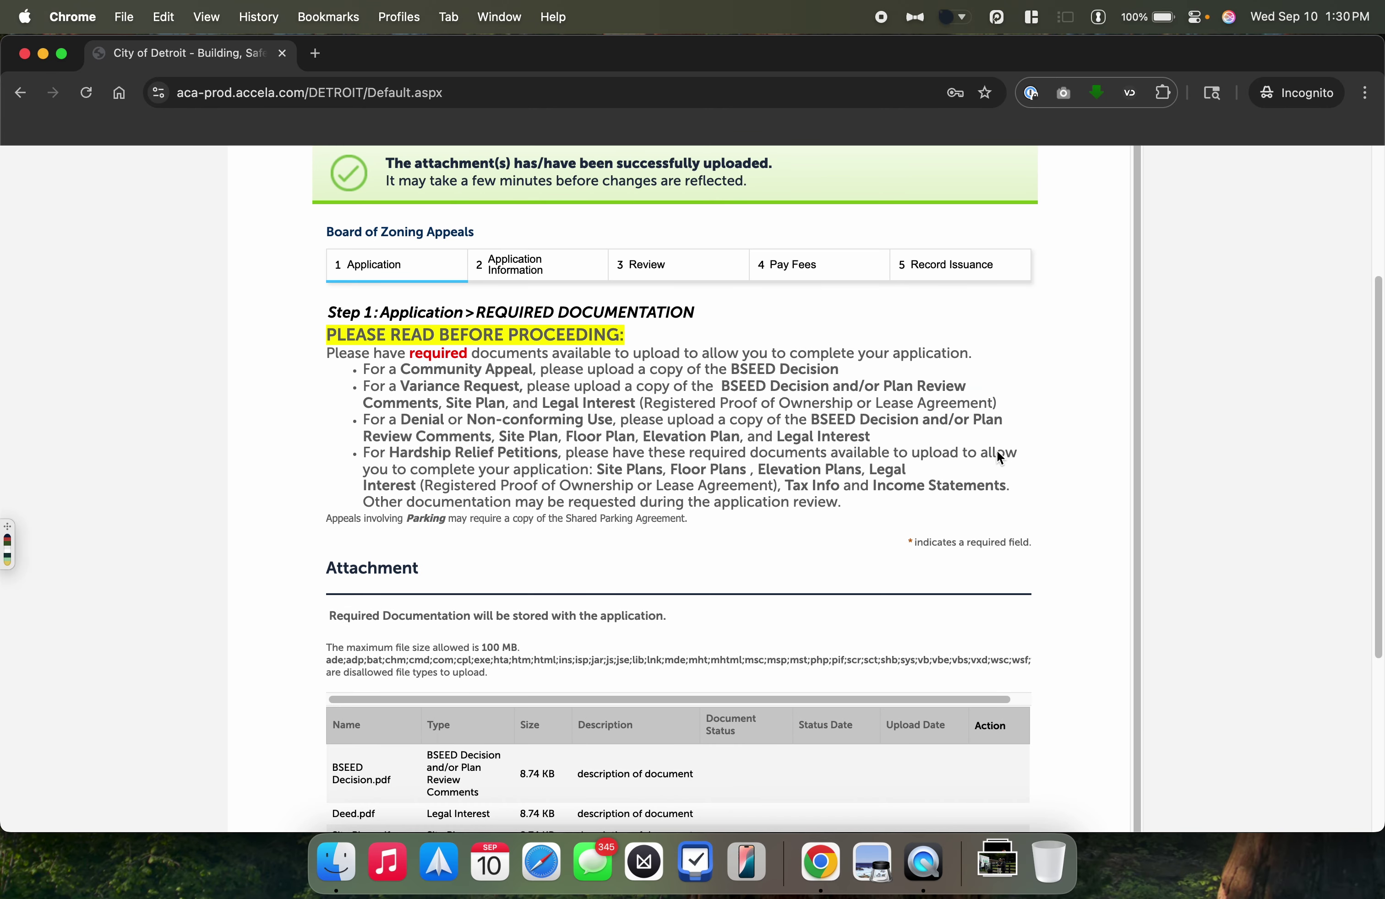
pyautogui.moveTo(1379, 307); pyautogui.dragTo(1364, 502)
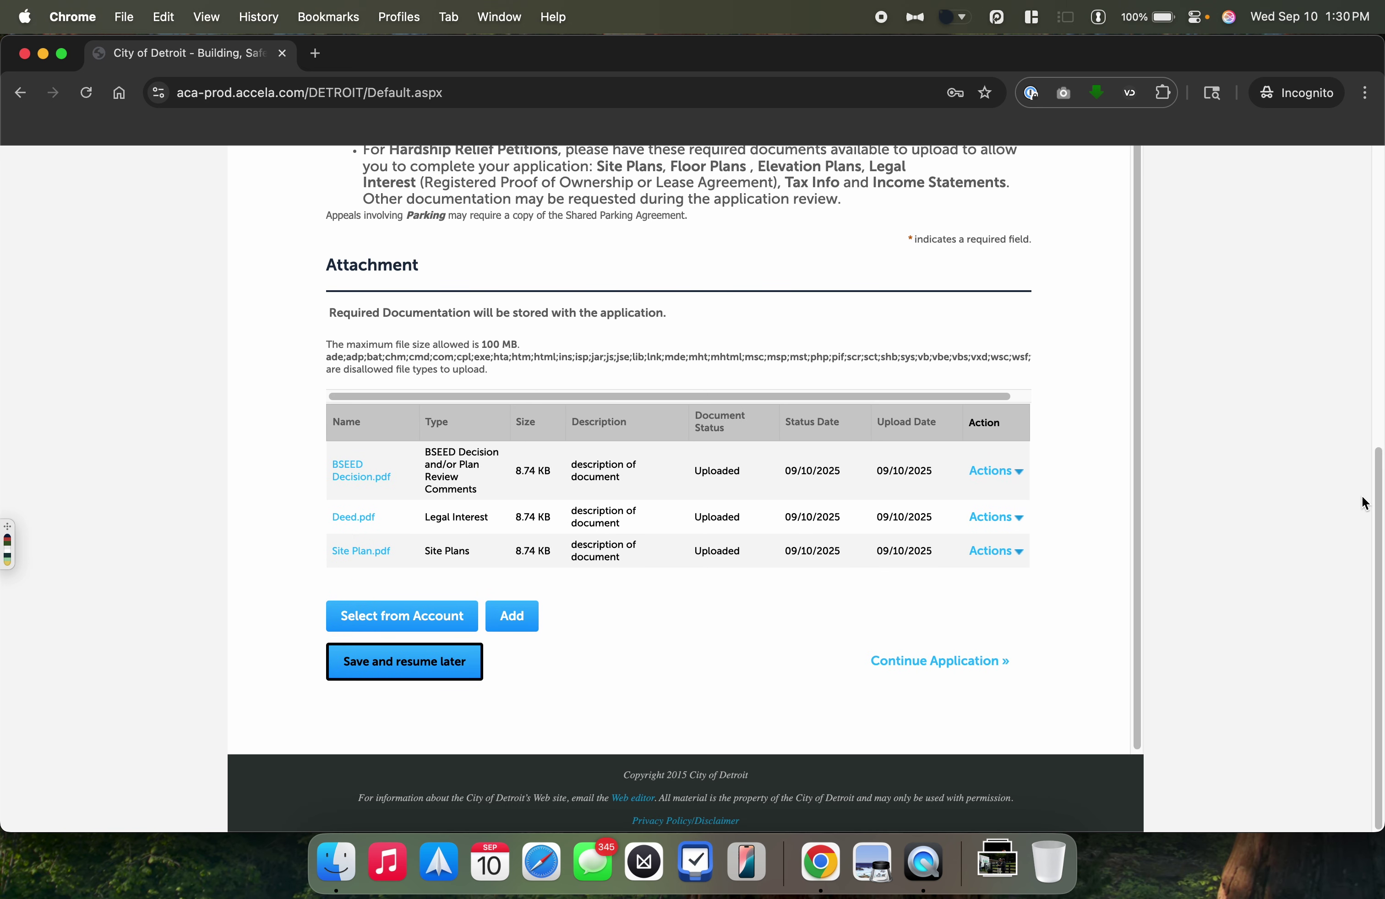
pyautogui.click(952, 654)
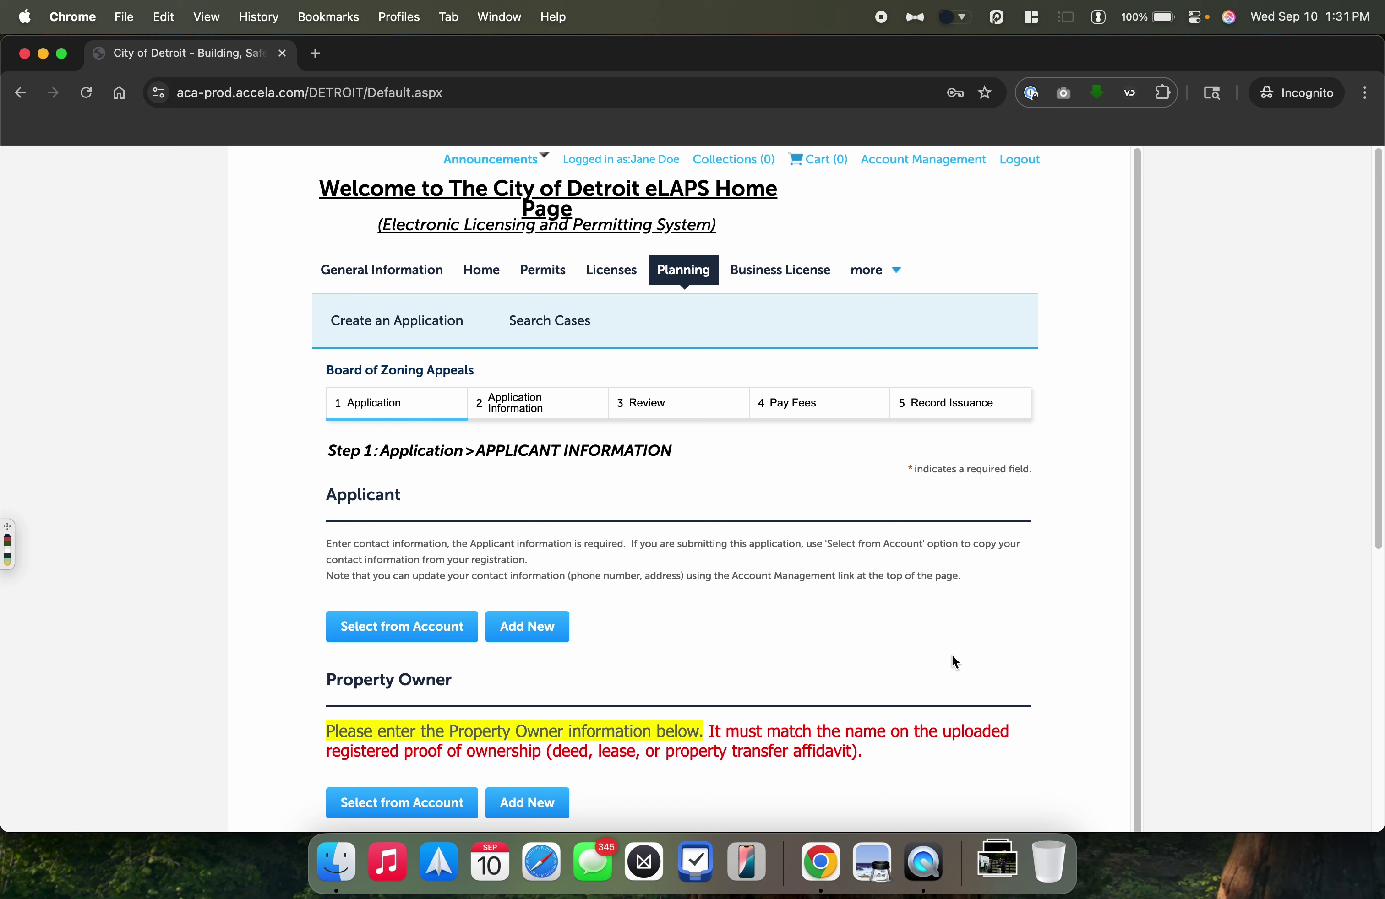
# - Fill Applicant and Property Owner from the account contact, then open the Add an Officer form
pyautogui.click(441, 631)
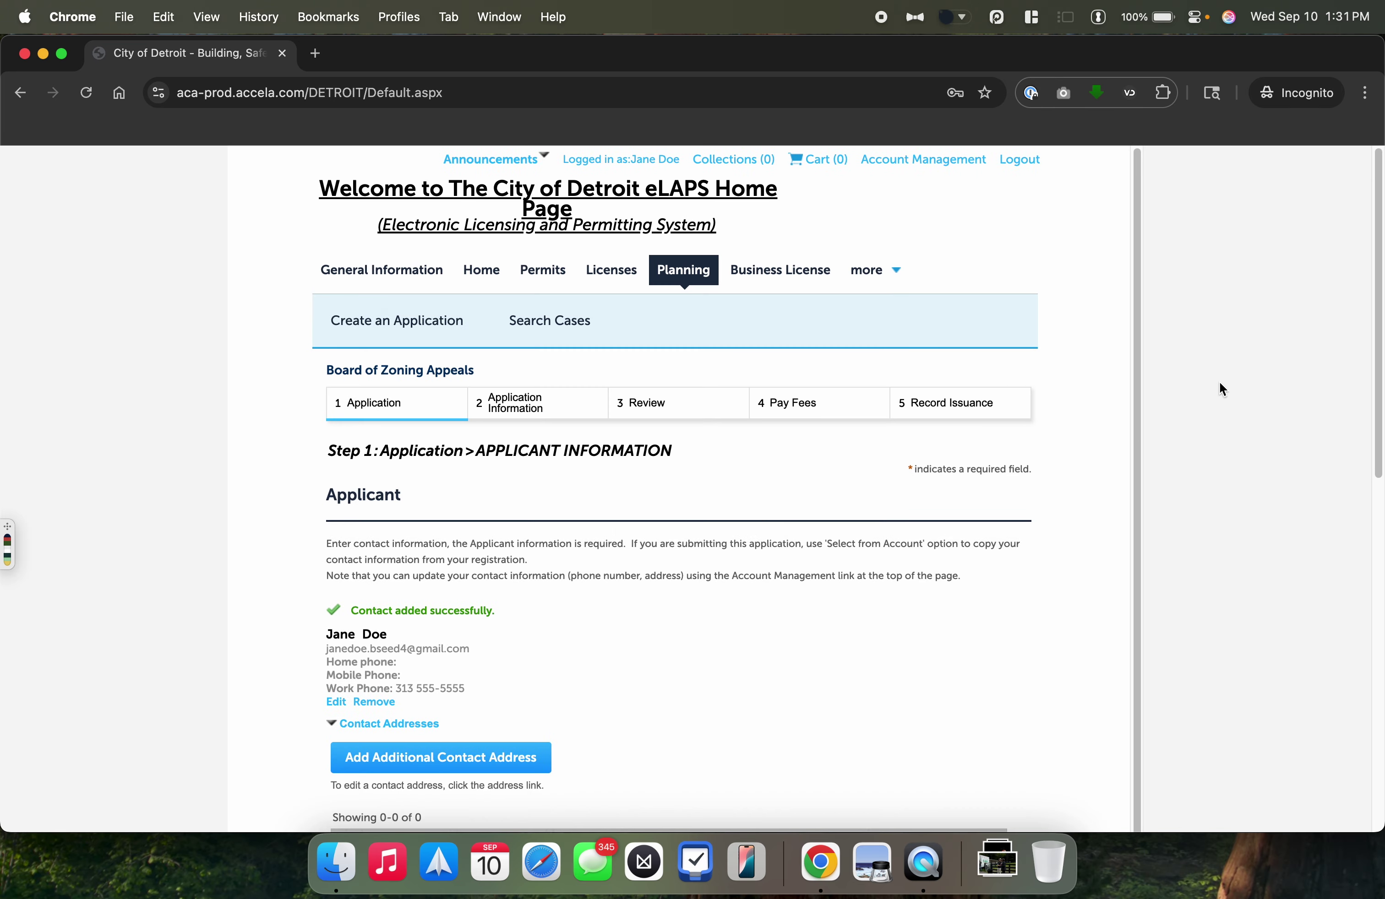
pyautogui.moveTo(1377, 350); pyautogui.dragTo(1369, 620)
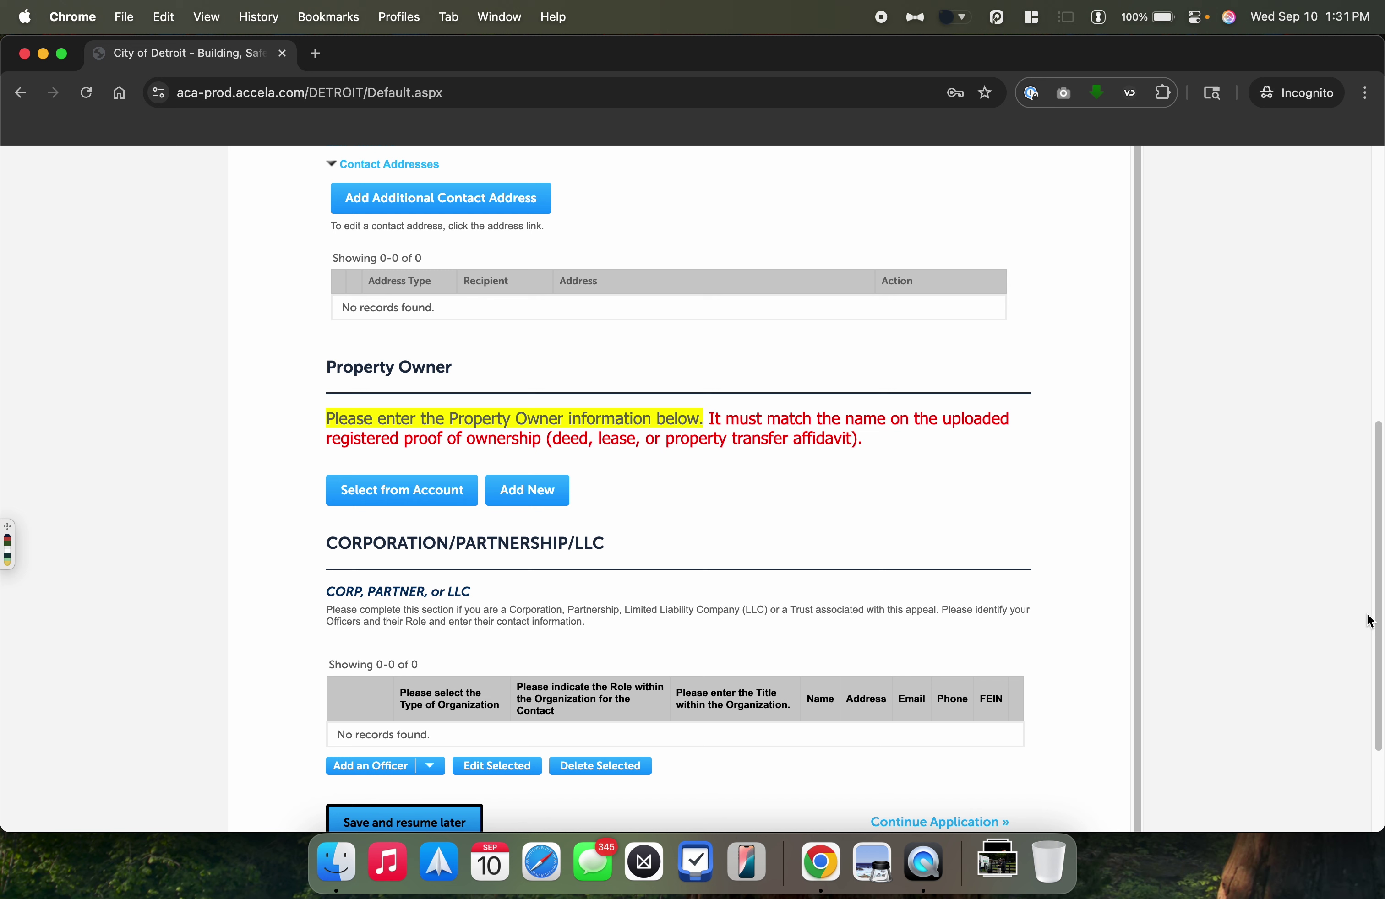
pyautogui.click(448, 492)
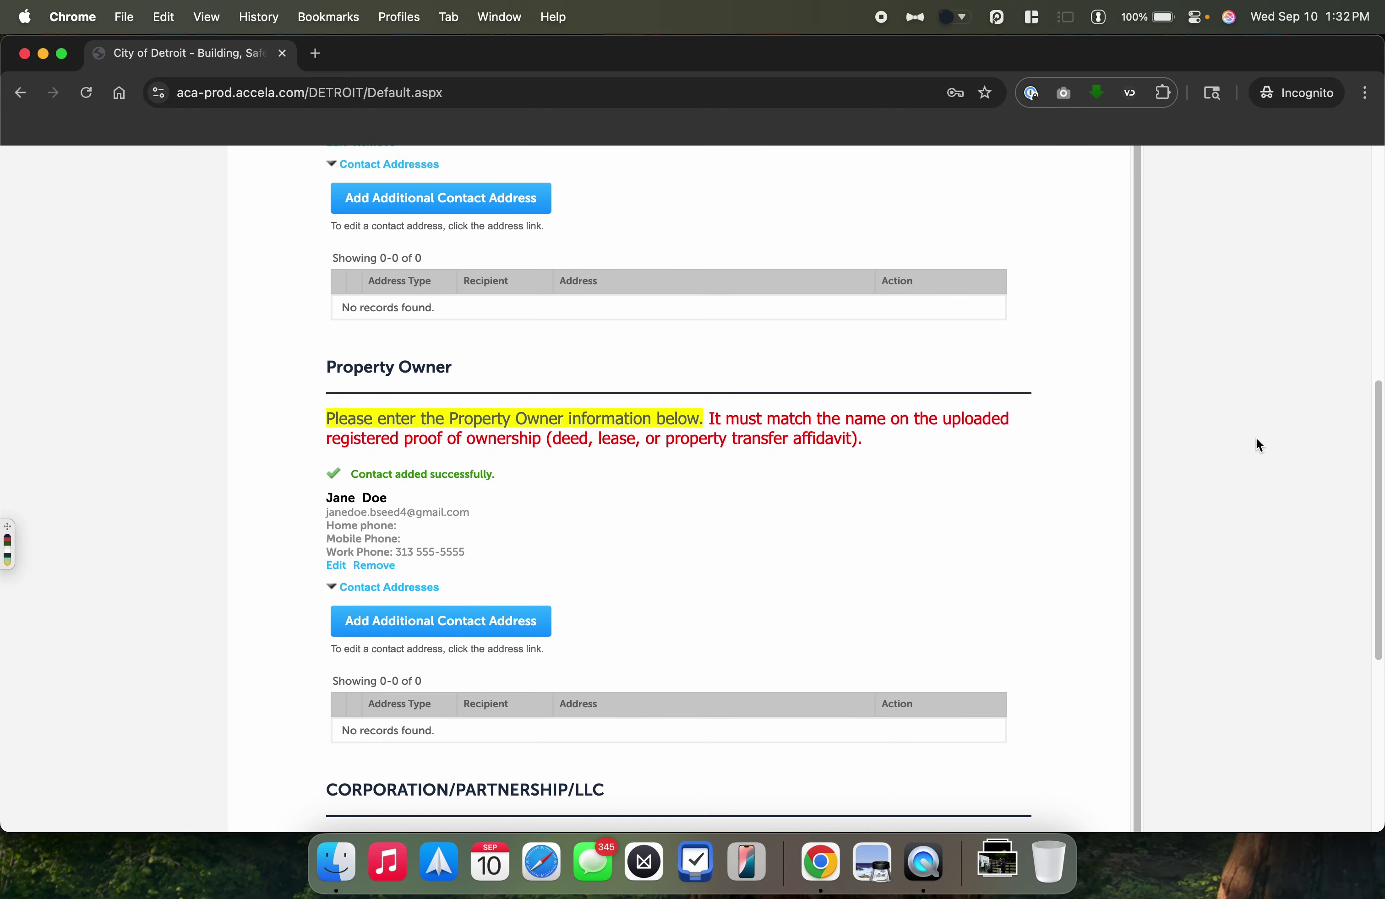
pyautogui.moveTo(1373, 432); pyautogui.dragTo(1373, 514)
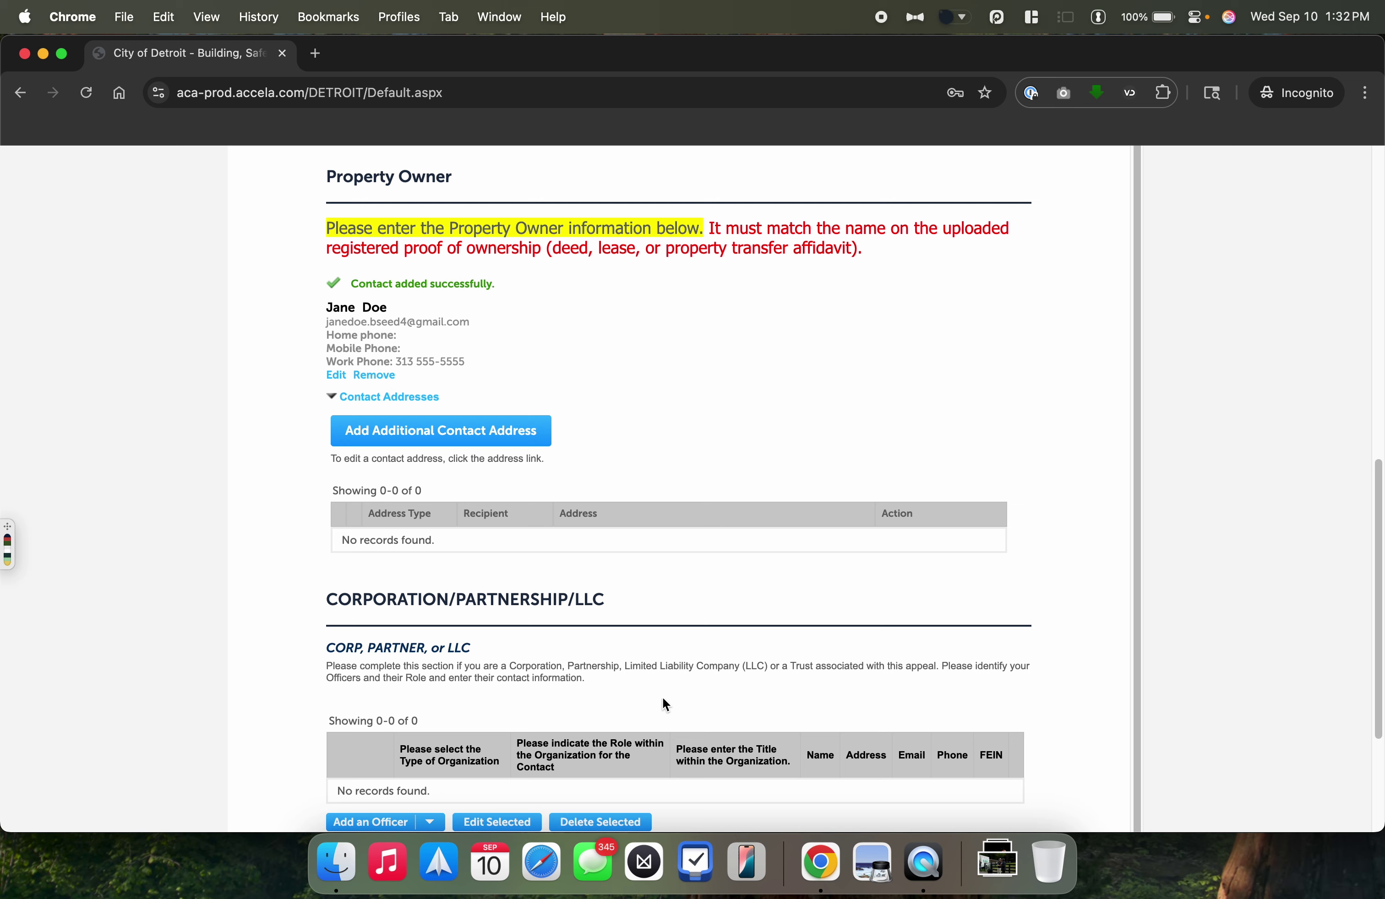
pyautogui.click(397, 822)
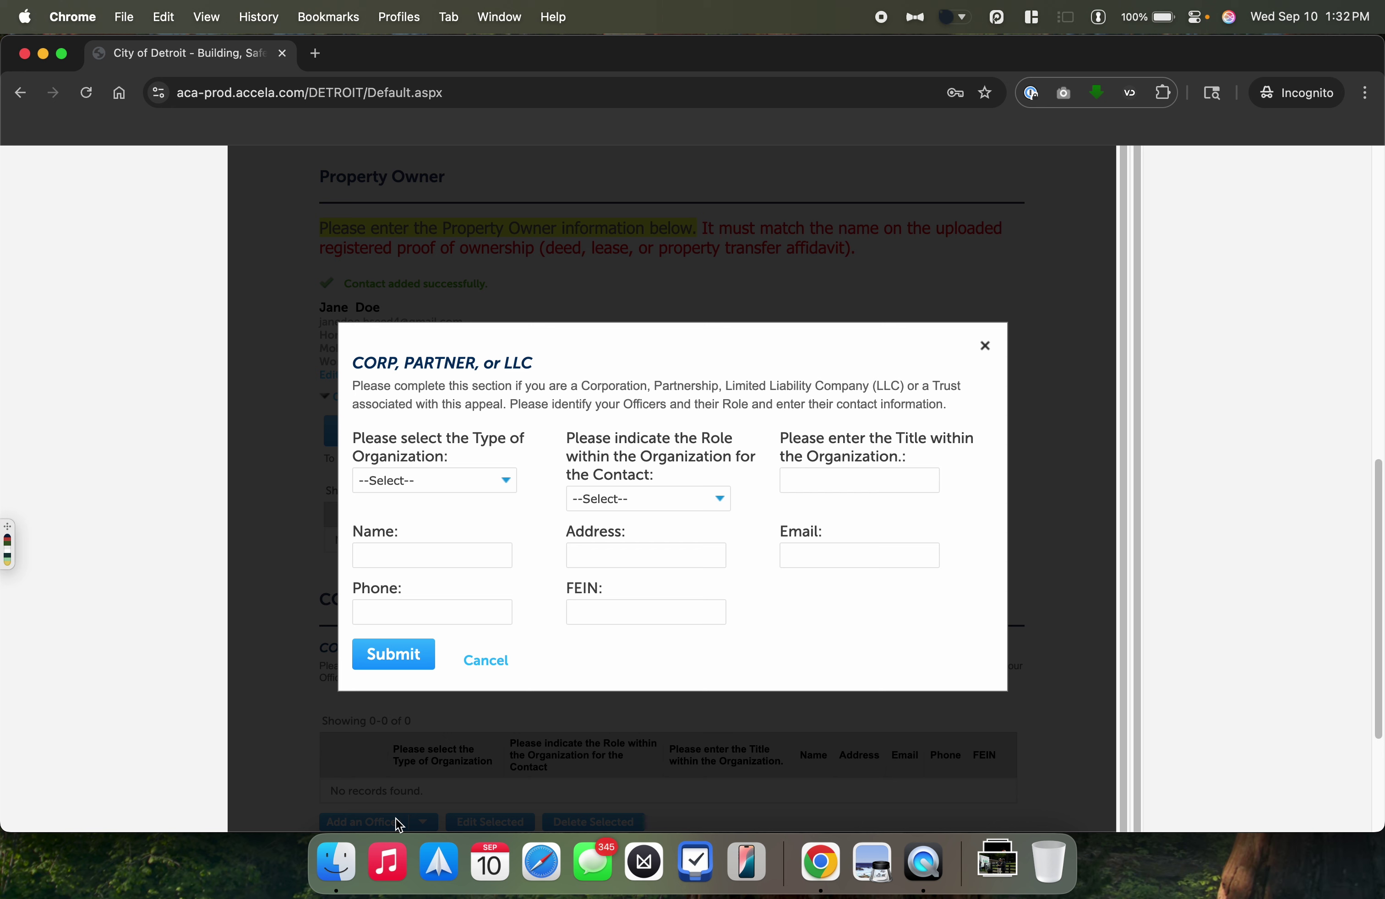
# - Set the officer as a Limited Liability Company, Sole Owner, titled 'Owner', and enter the officer's name
pyautogui.click(448, 483)
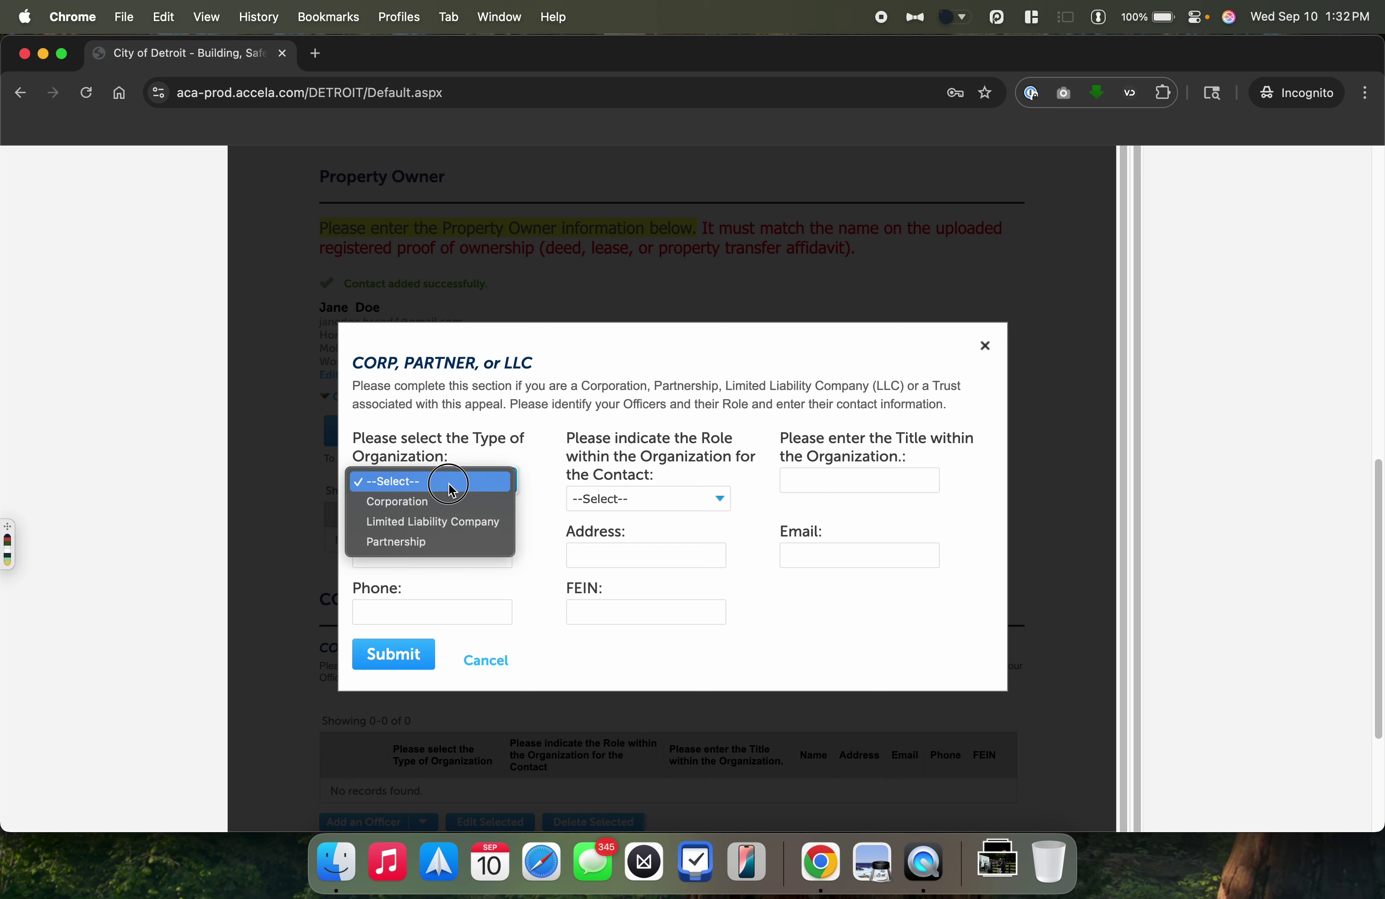
pyautogui.click(446, 521)
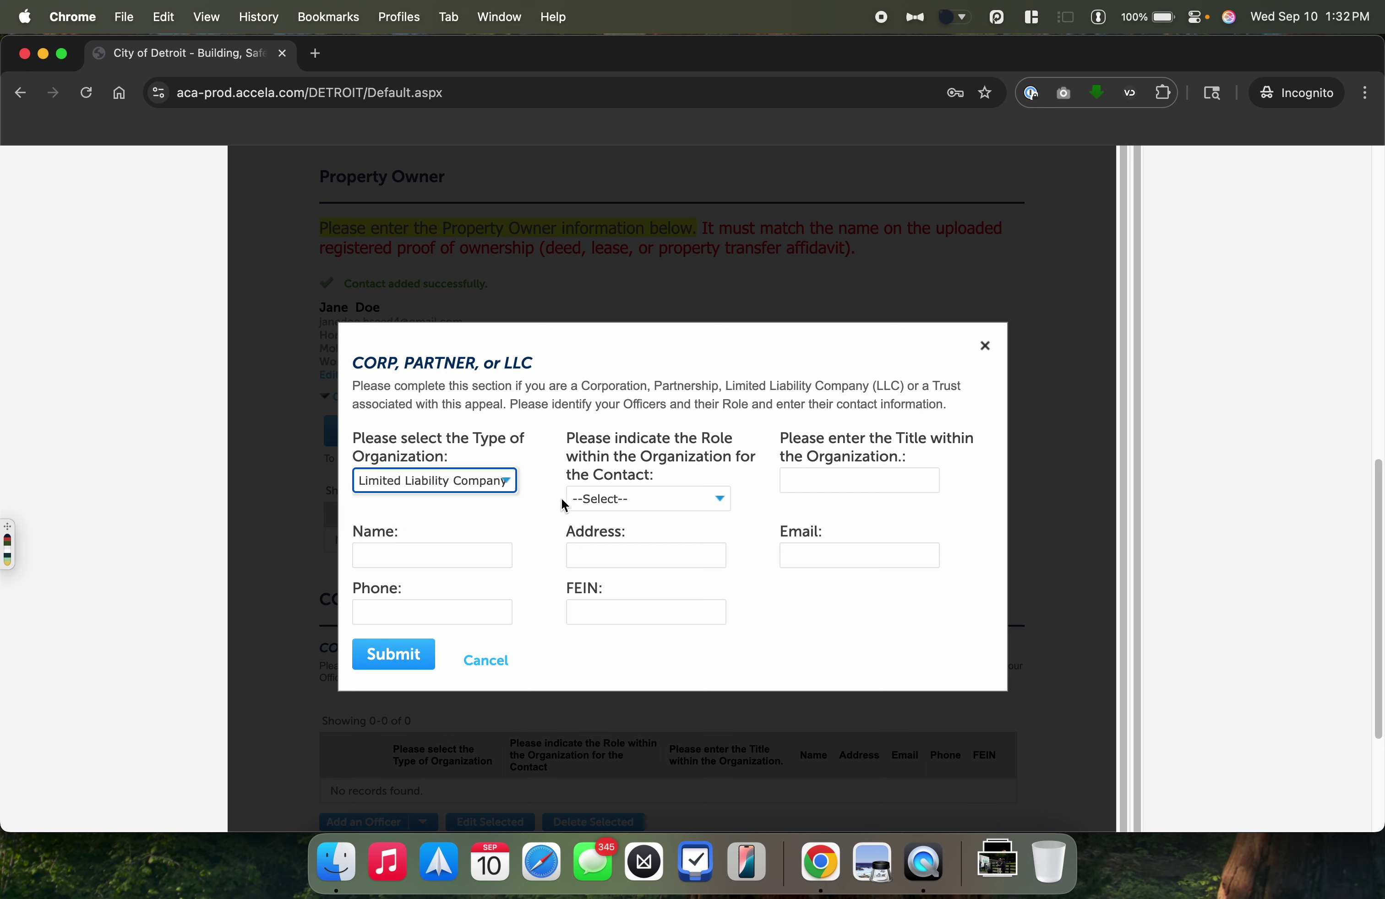
pyautogui.click(591, 499)
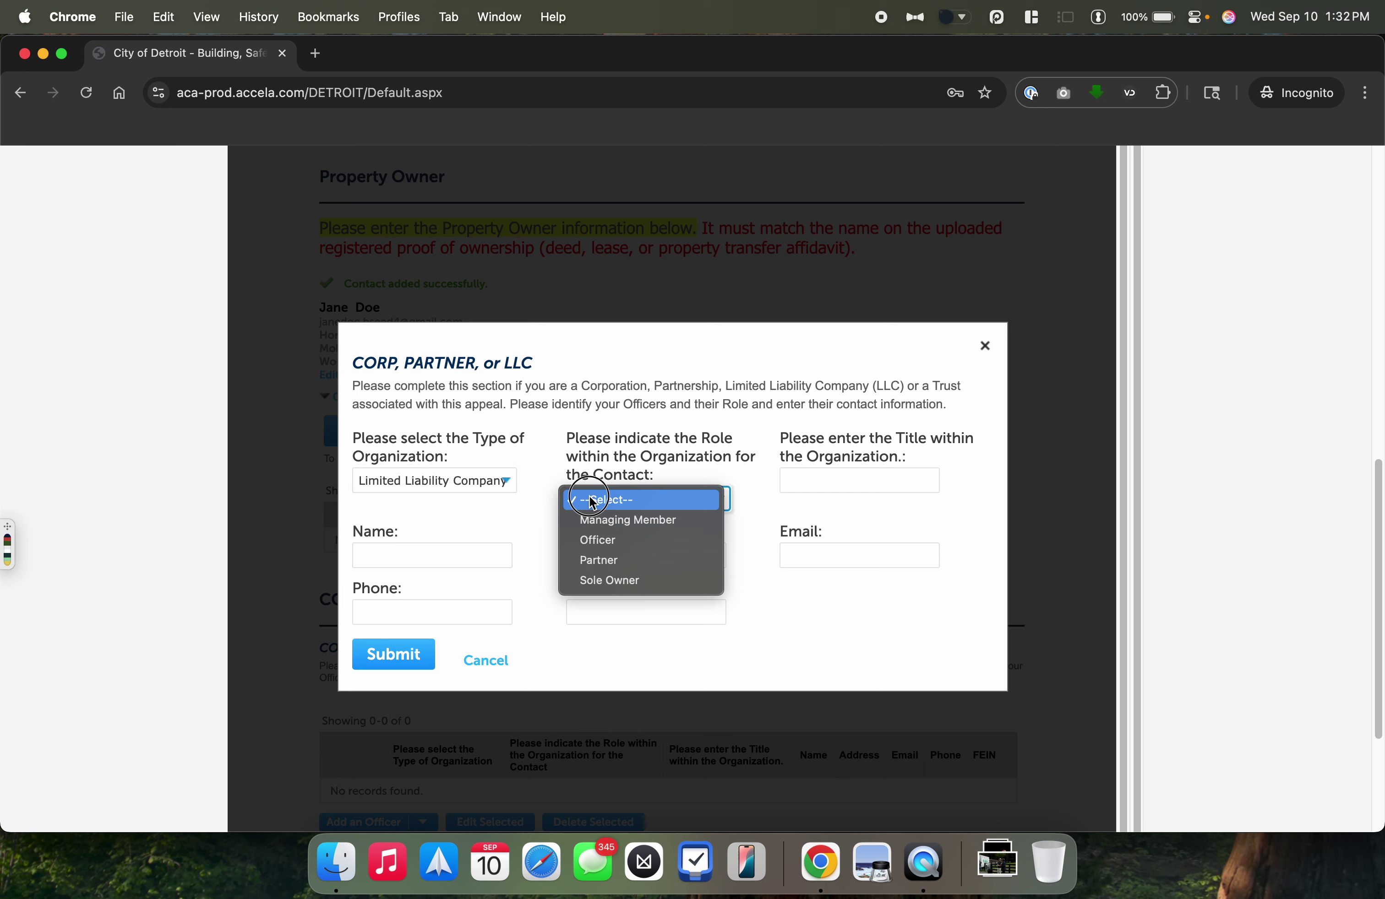
pyautogui.click(599, 579)
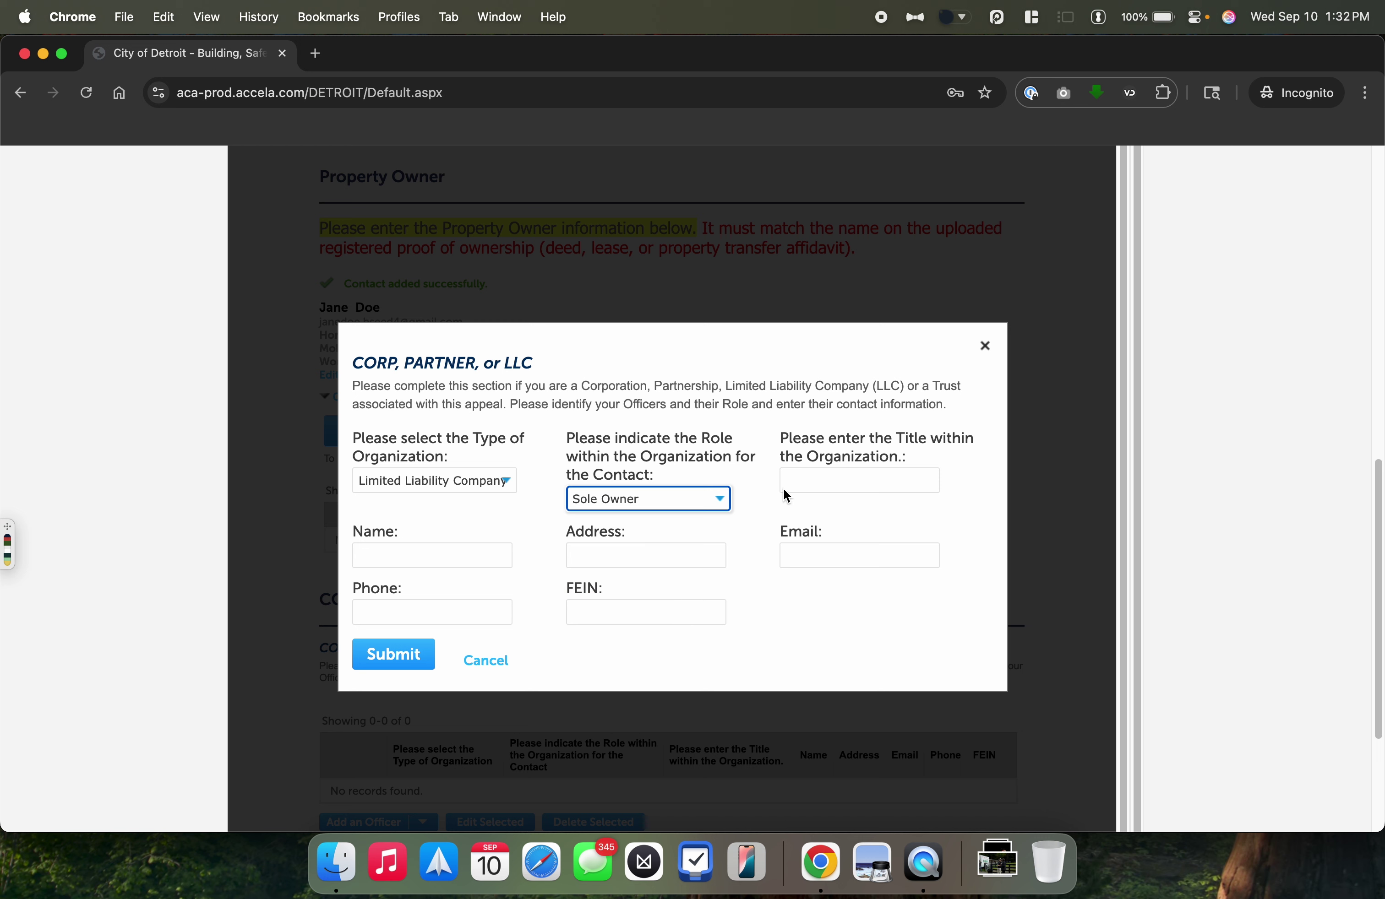
pyautogui.click(803, 489)
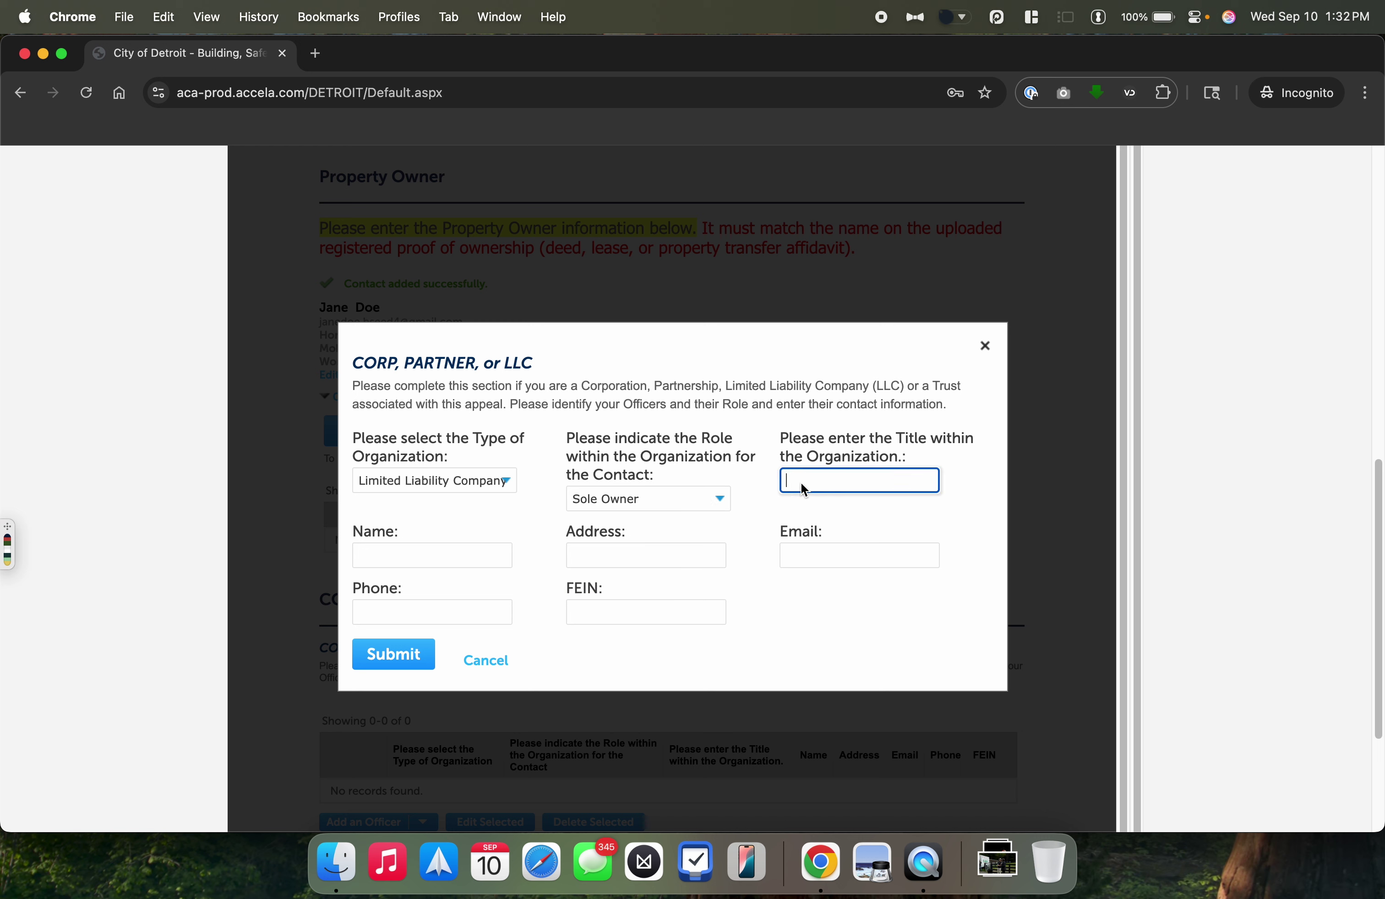
pyautogui.write('Owner')
pyautogui.click(475, 558)
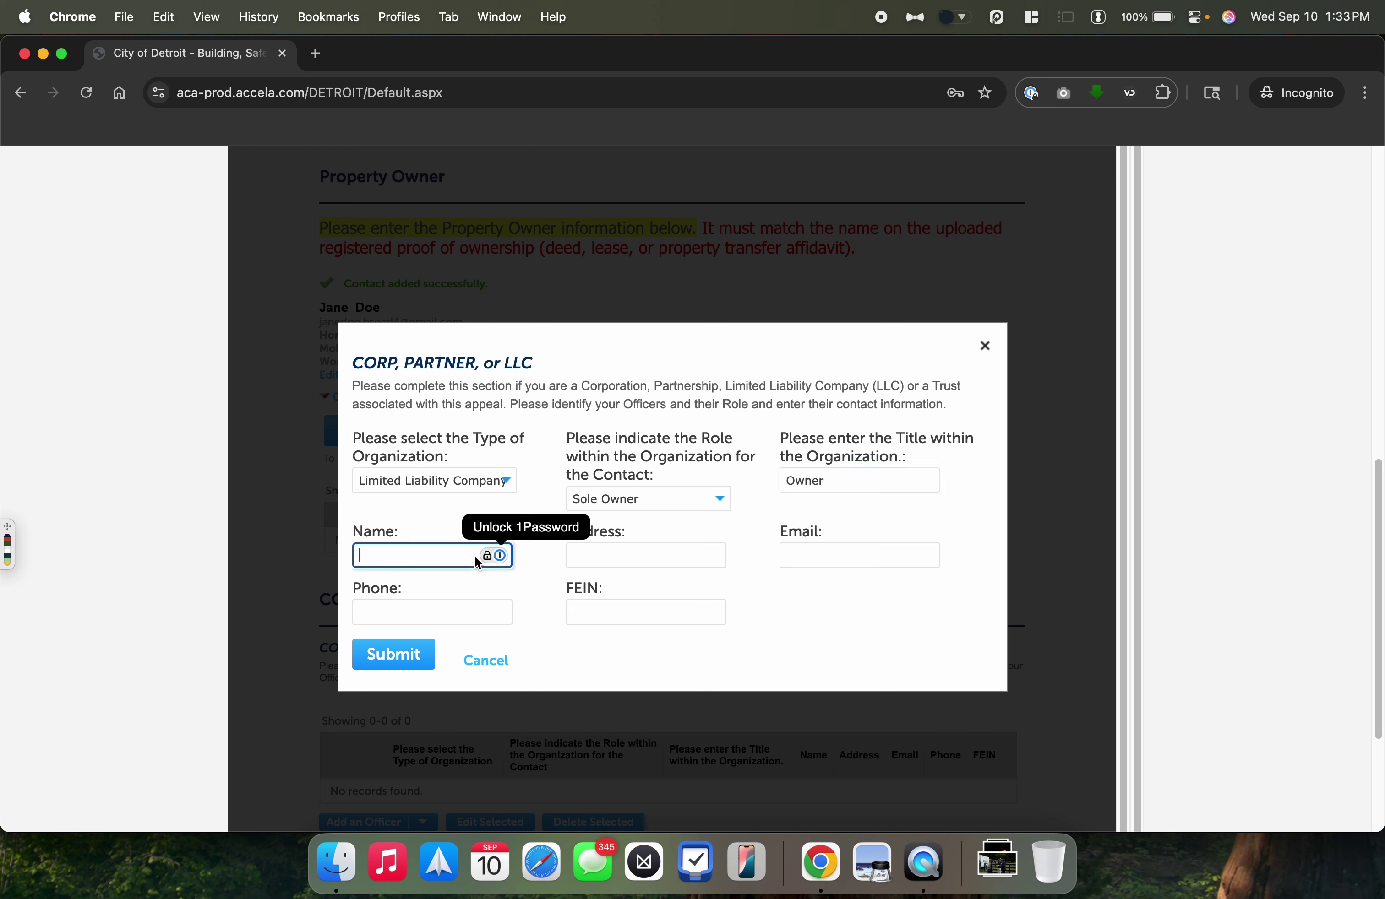
pyautogui.write('Ja')
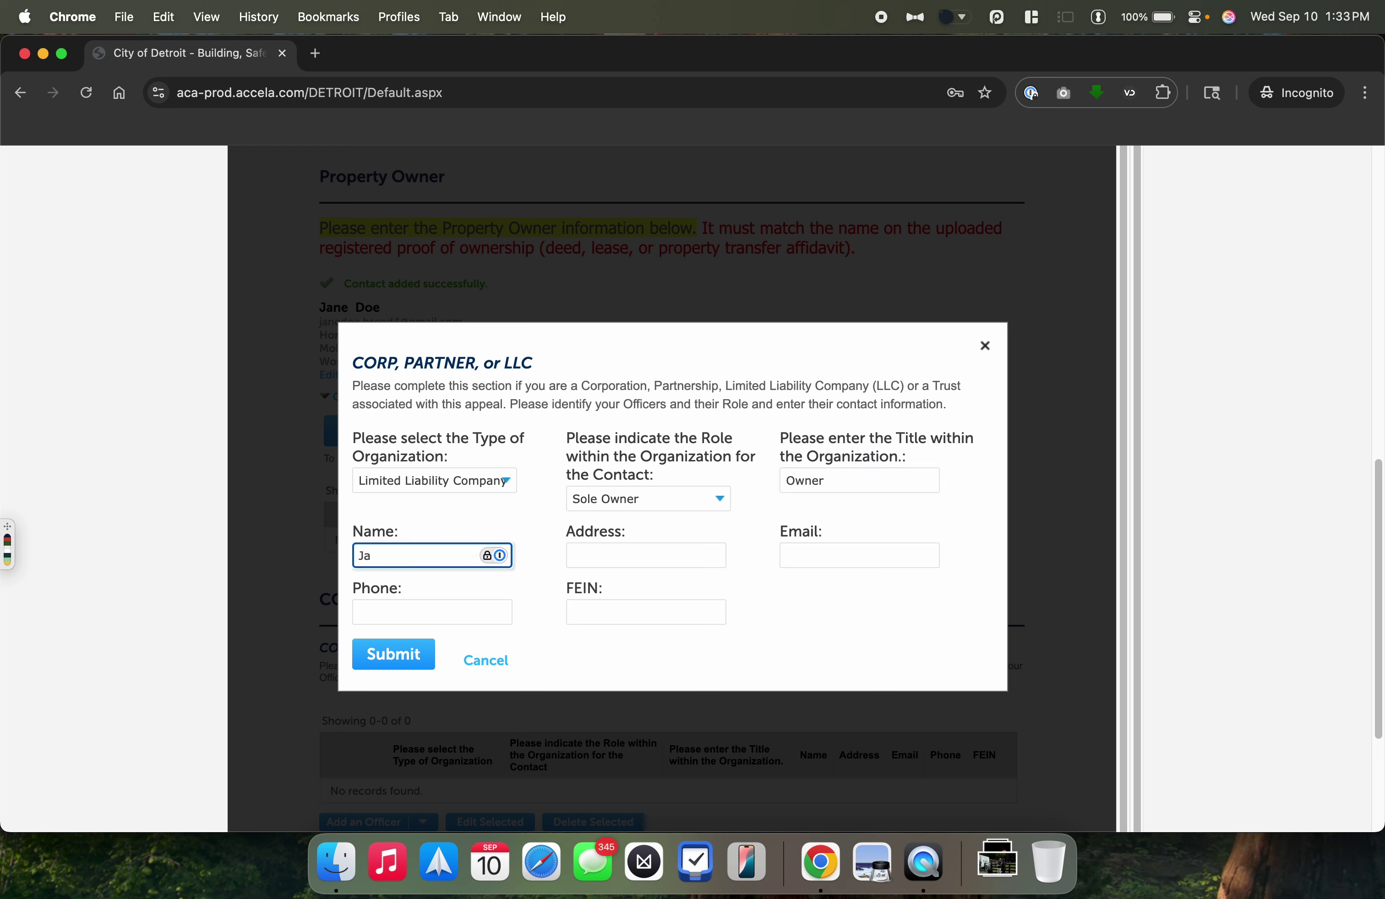
pyautogui.write('ne Doe')
# - Enter the officer's address, e-mail, phone number and the organization's FEIN, then submit the officer
pyautogui.click(596, 560)
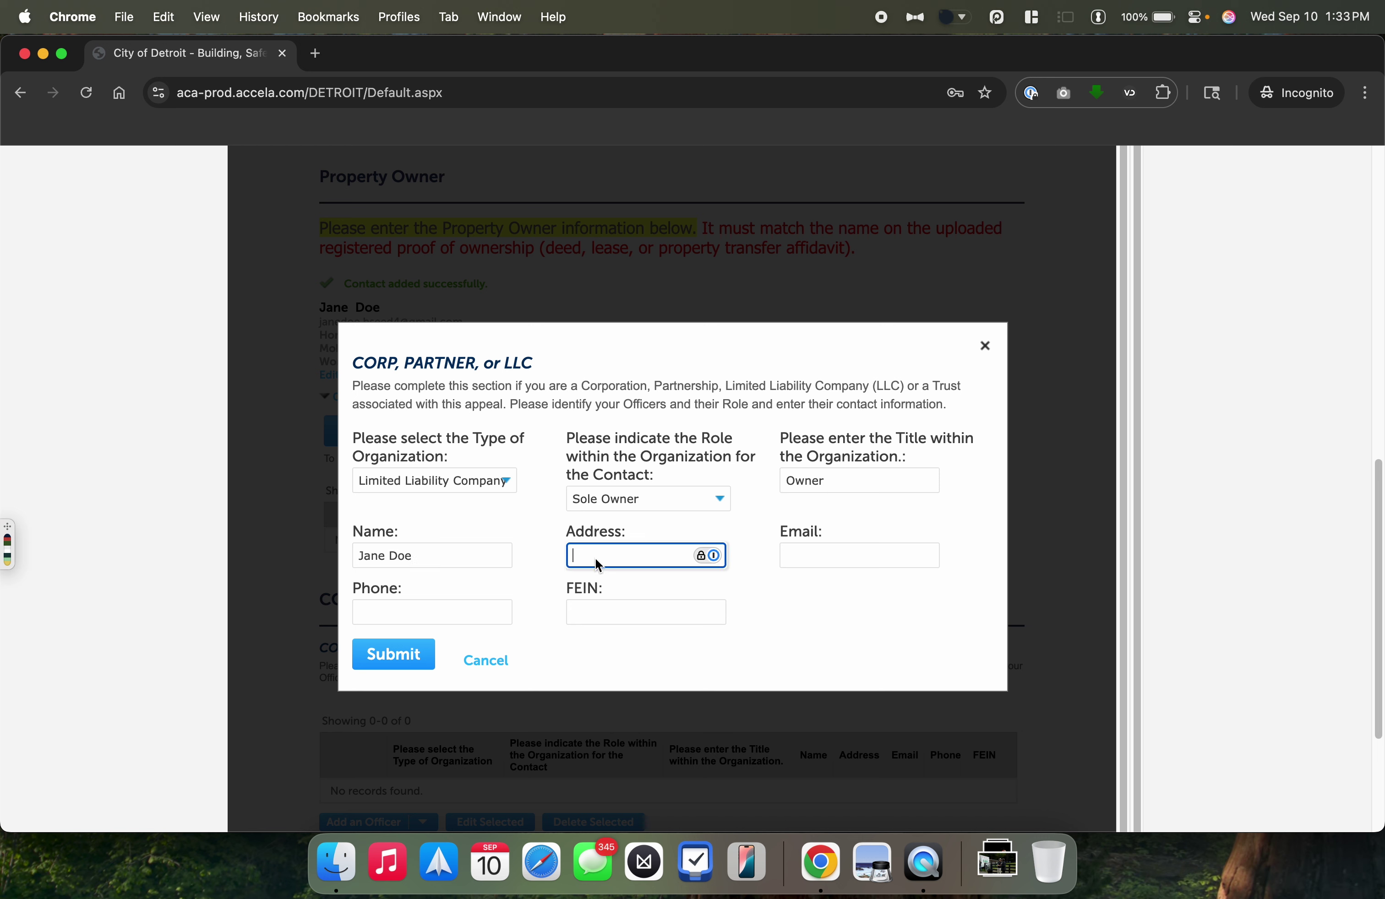
pyautogui.write('2 W')
pyautogui.write('oodw')
pyautogui.write('ard')
pyautogui.write(',')
pyautogui.write(' De')
pyautogui.write('tr')
pyautogui.write('oit')
pyautogui.write(', MI 4822')
pyautogui.write('6')
pyautogui.click(803, 559)
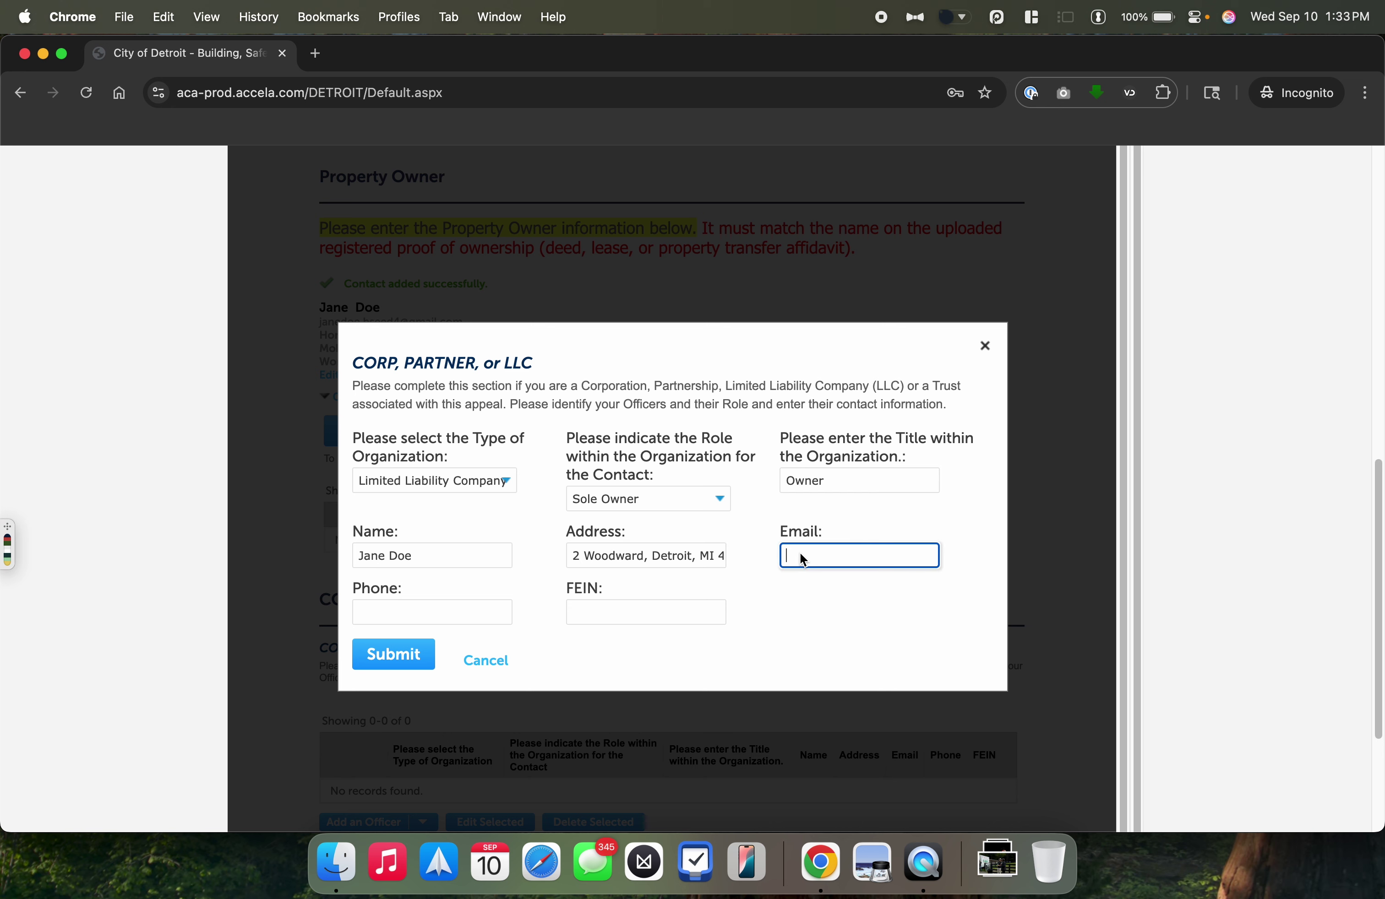
pyautogui.click(472, 613)
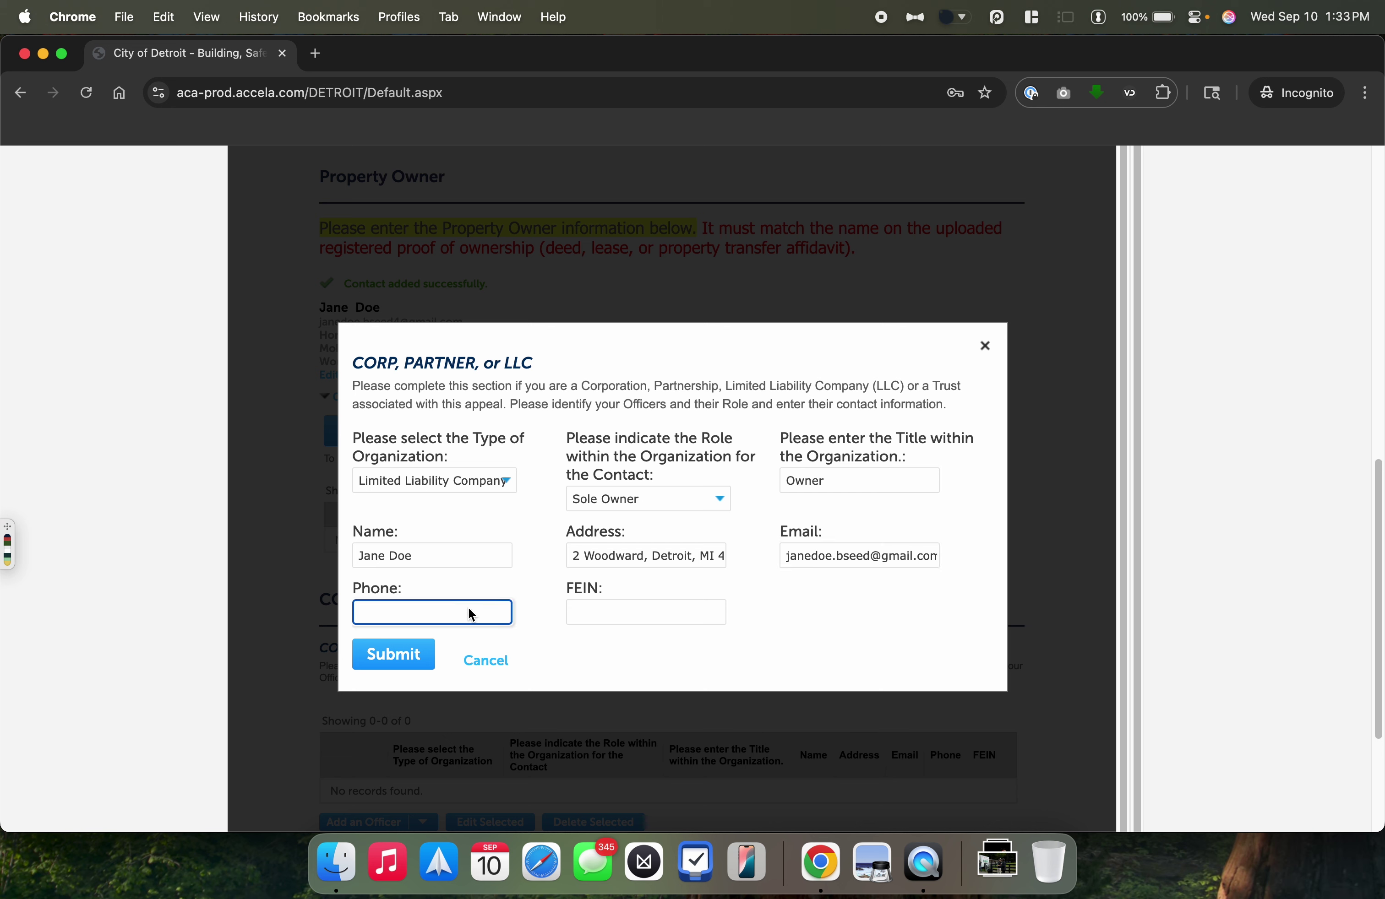
pyautogui.write('313-555-5555')
pyautogui.click(589, 623)
pyautogui.write('1')
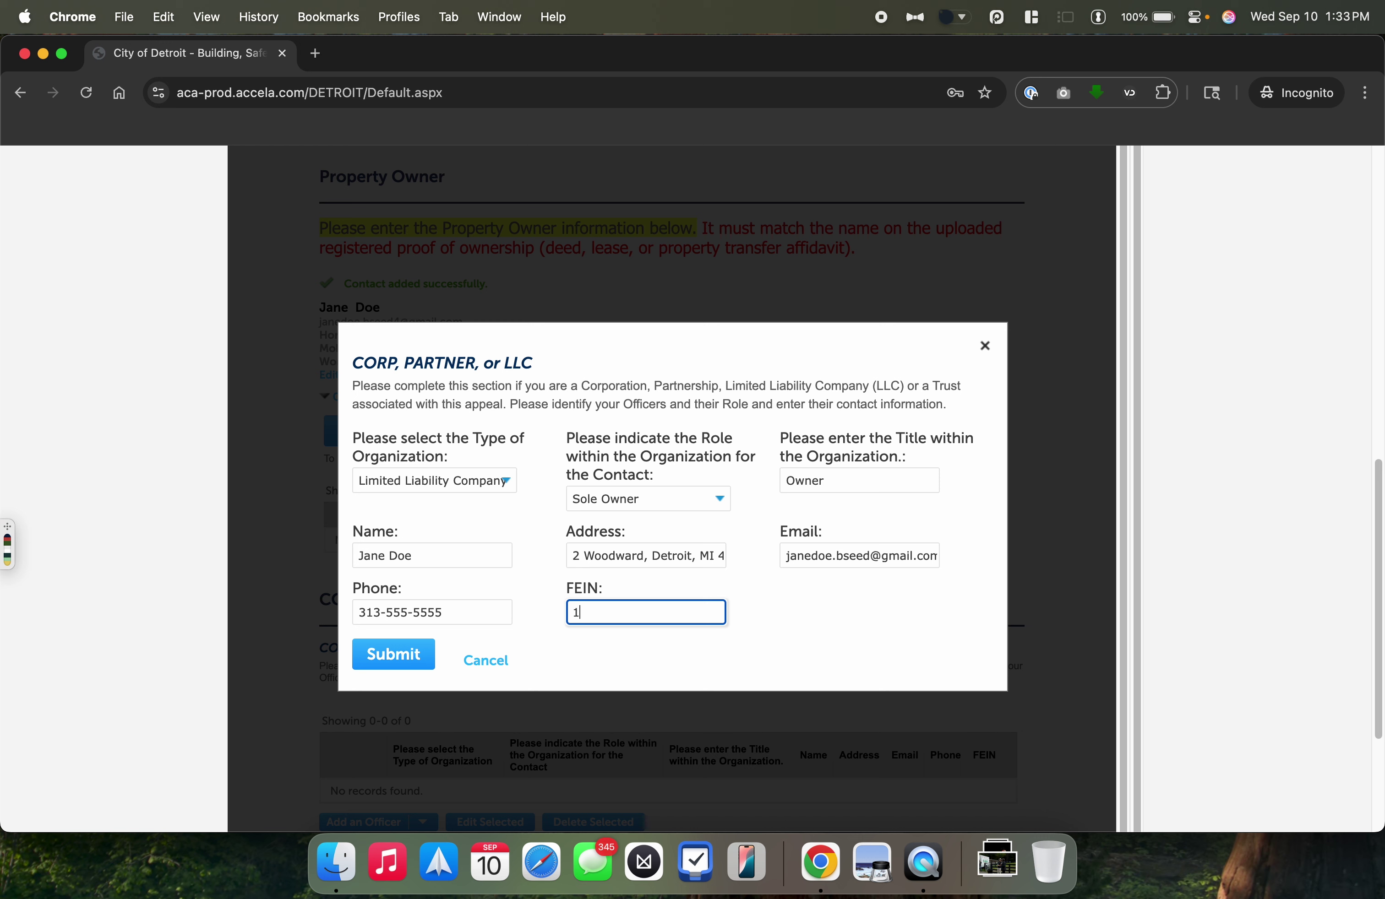
pyautogui.write('2-3456789')
pyautogui.scroll(1, 561, 631)
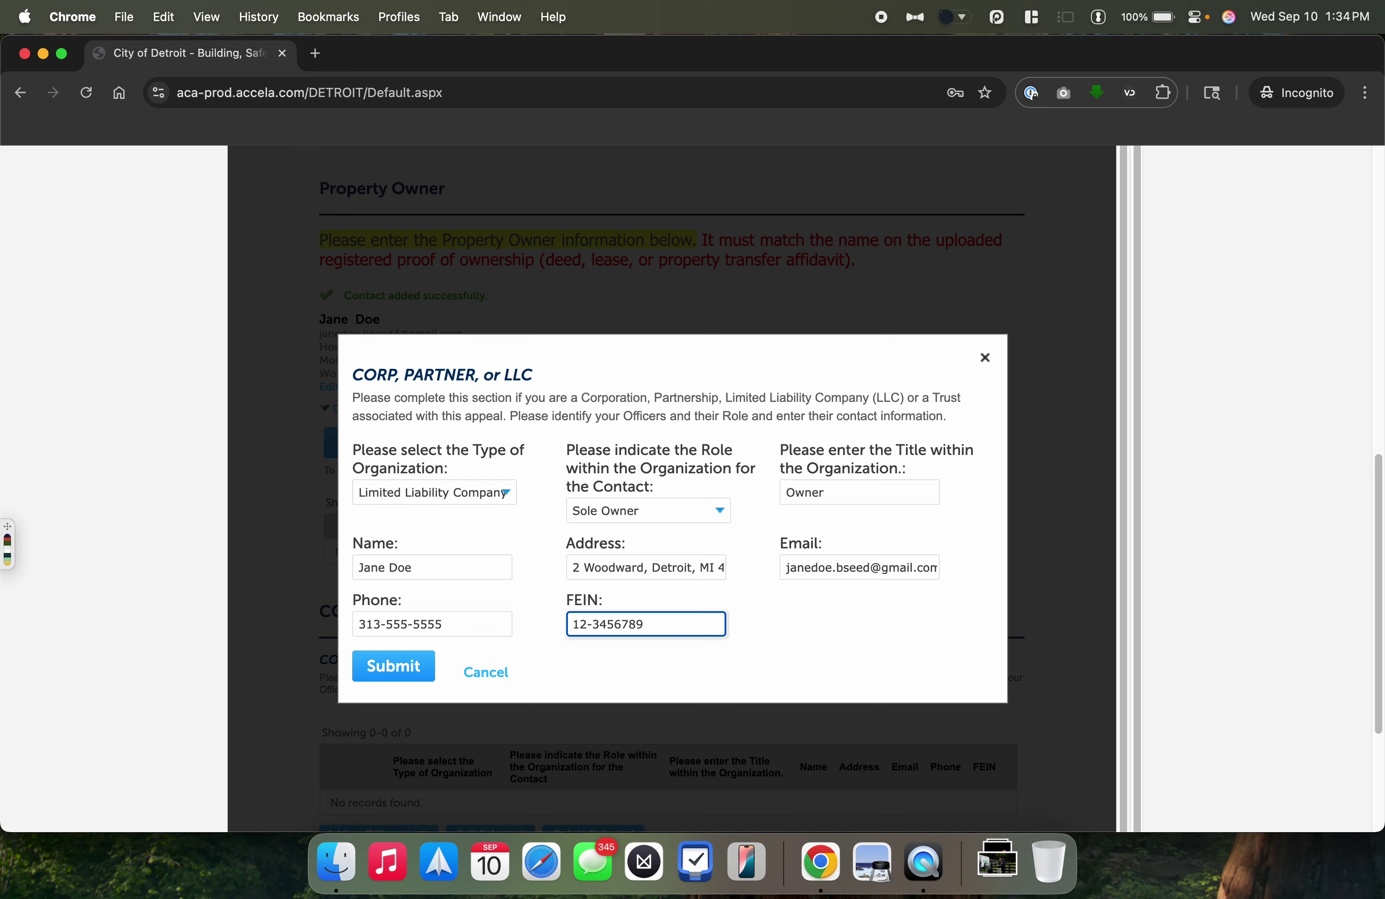
pyautogui.click(413, 660)
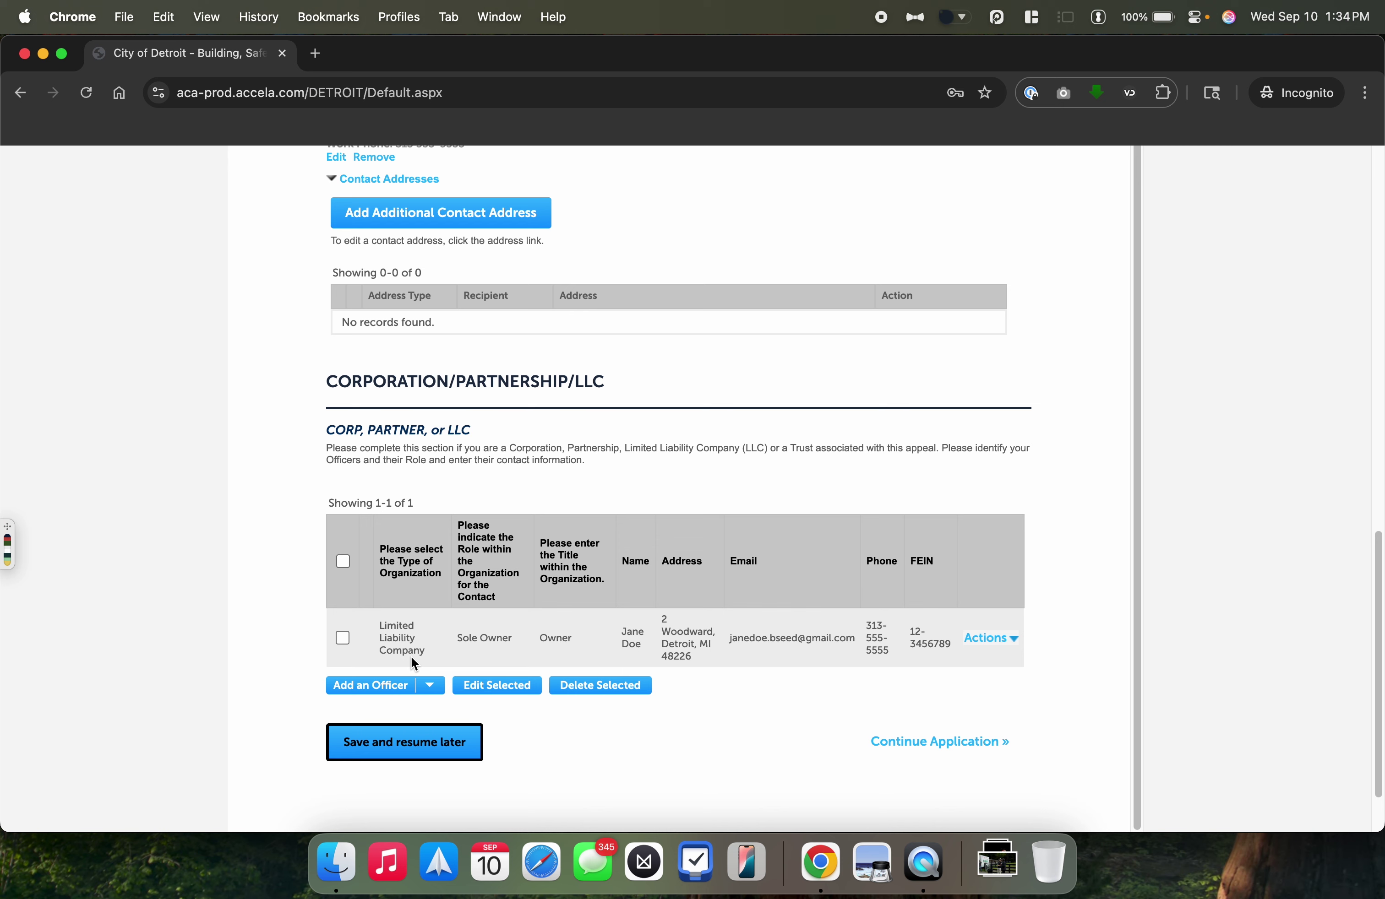
# - Request the off-street parking variance, explaining it as 'basis for appeal', and continue the application
pyautogui.click(930, 741)
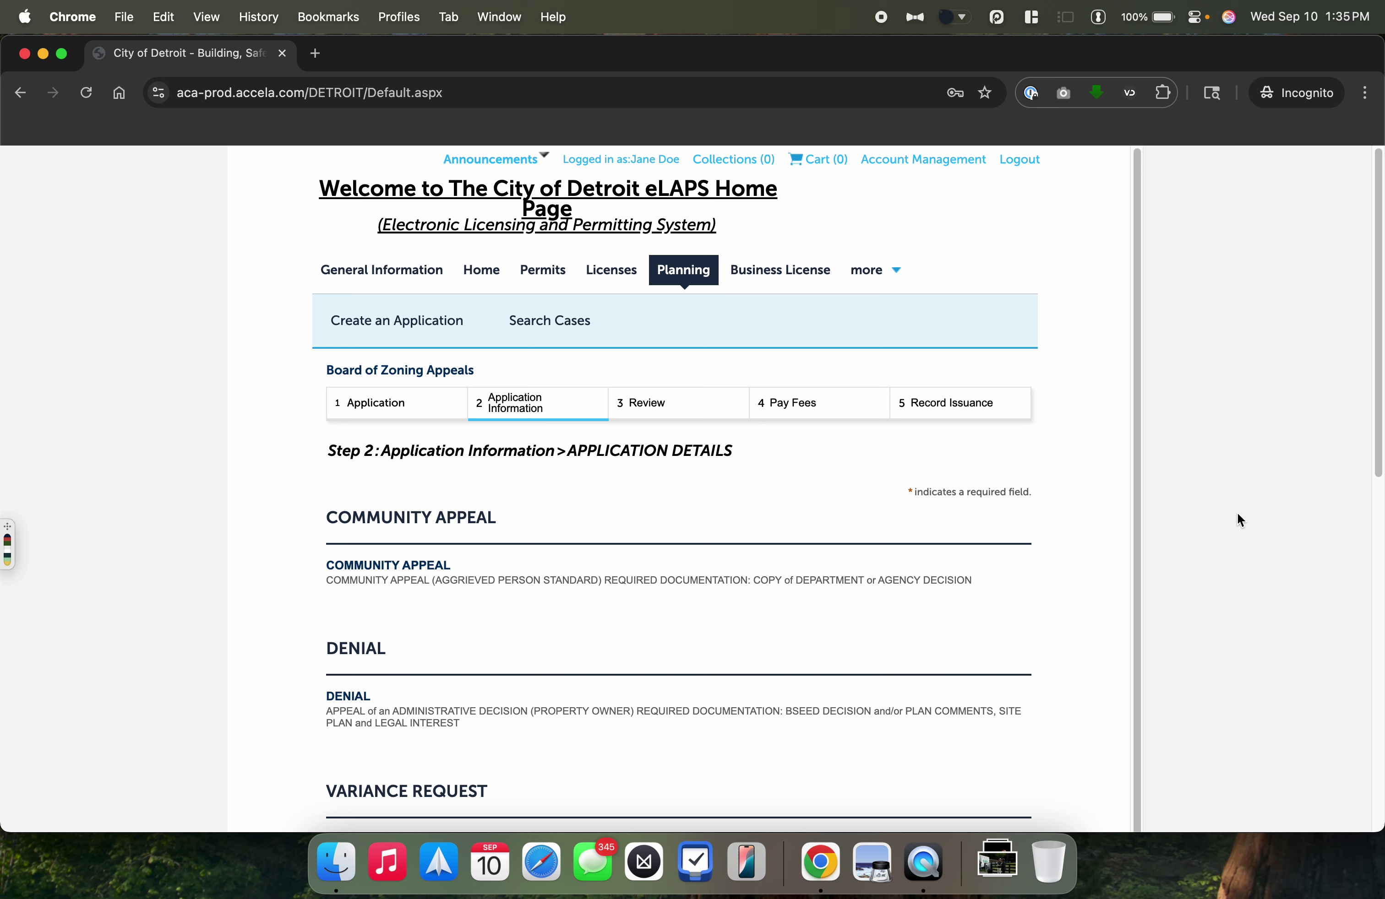
pyautogui.moveTo(1378, 447); pyautogui.dragTo(1366, 698)
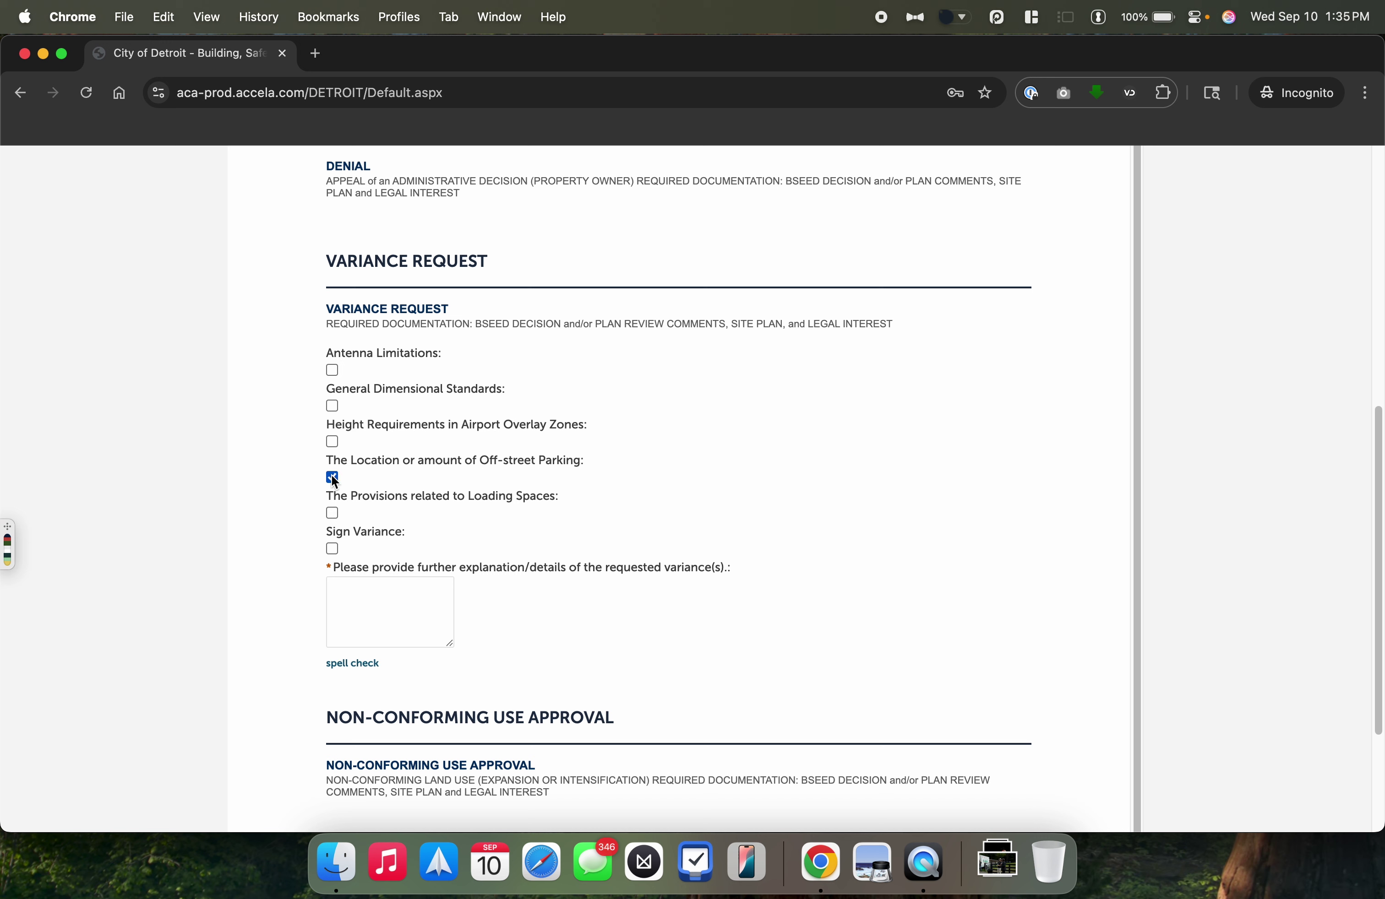
pyautogui.click(376, 605)
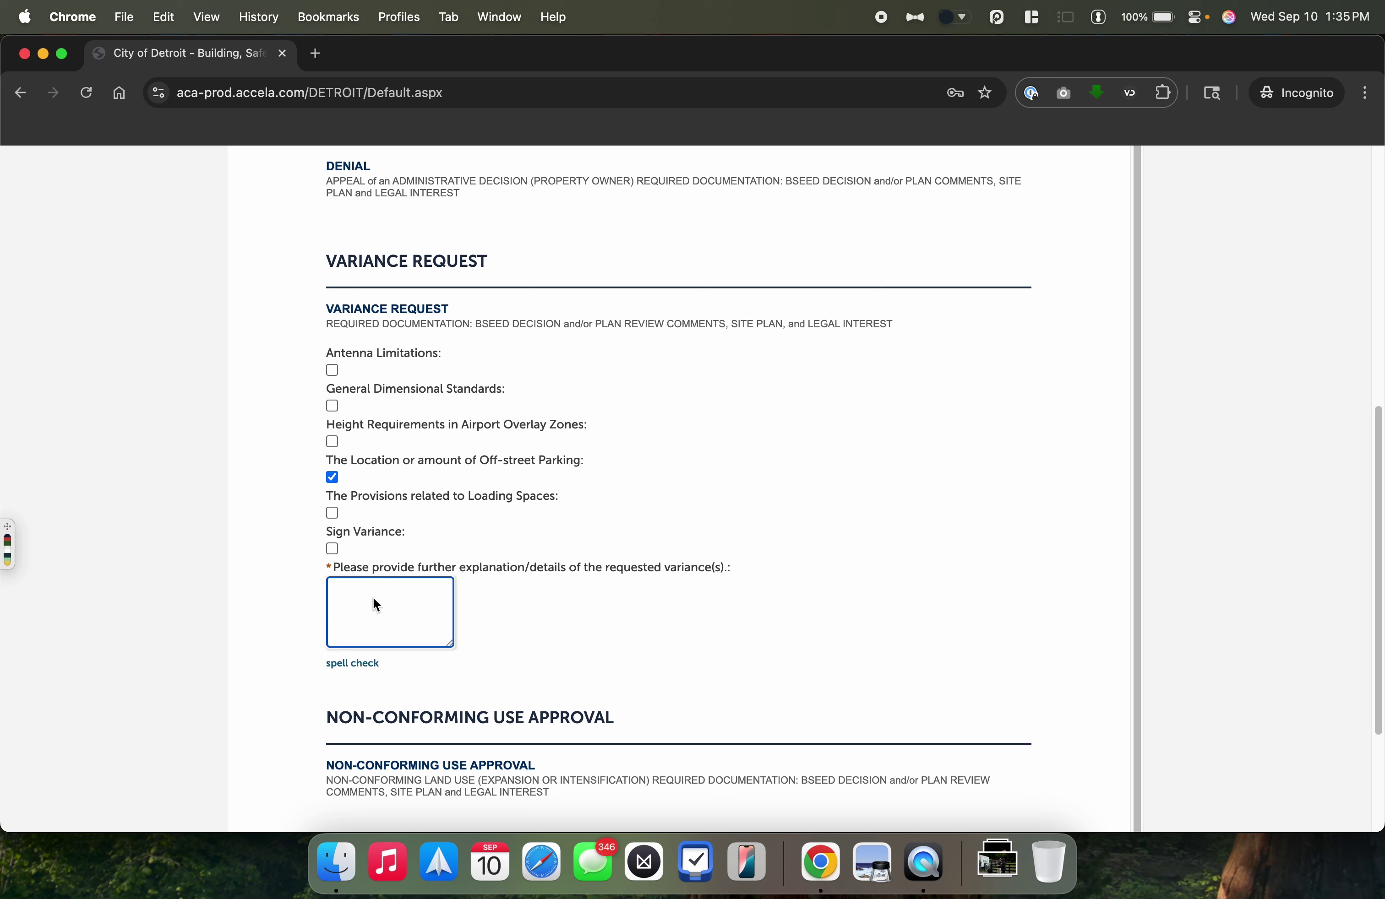
pyautogui.write('basis for appeal')
pyautogui.scroll(-5, 1362, 459)
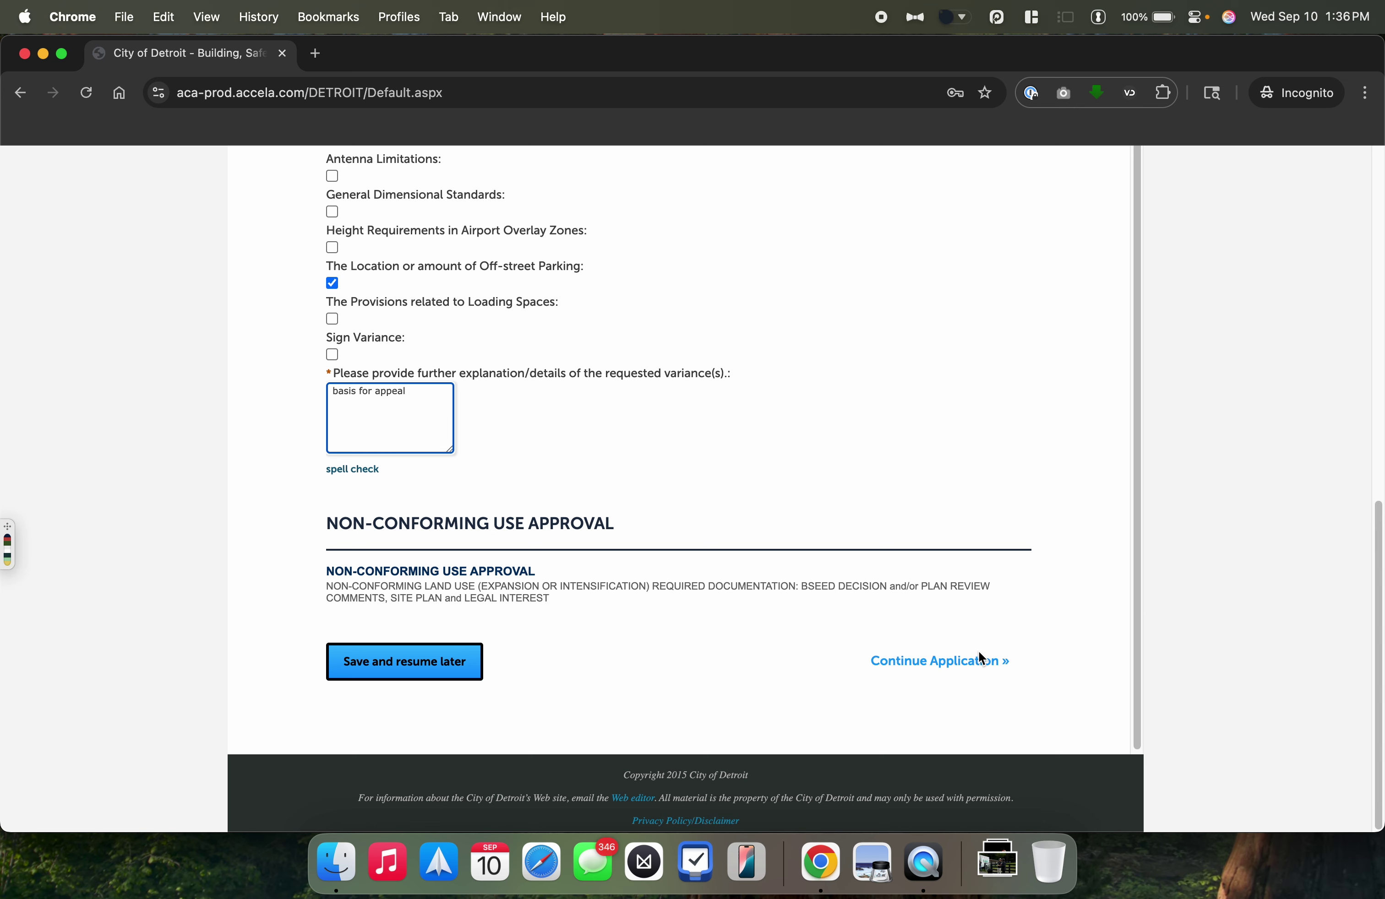
pyautogui.click(977, 656)
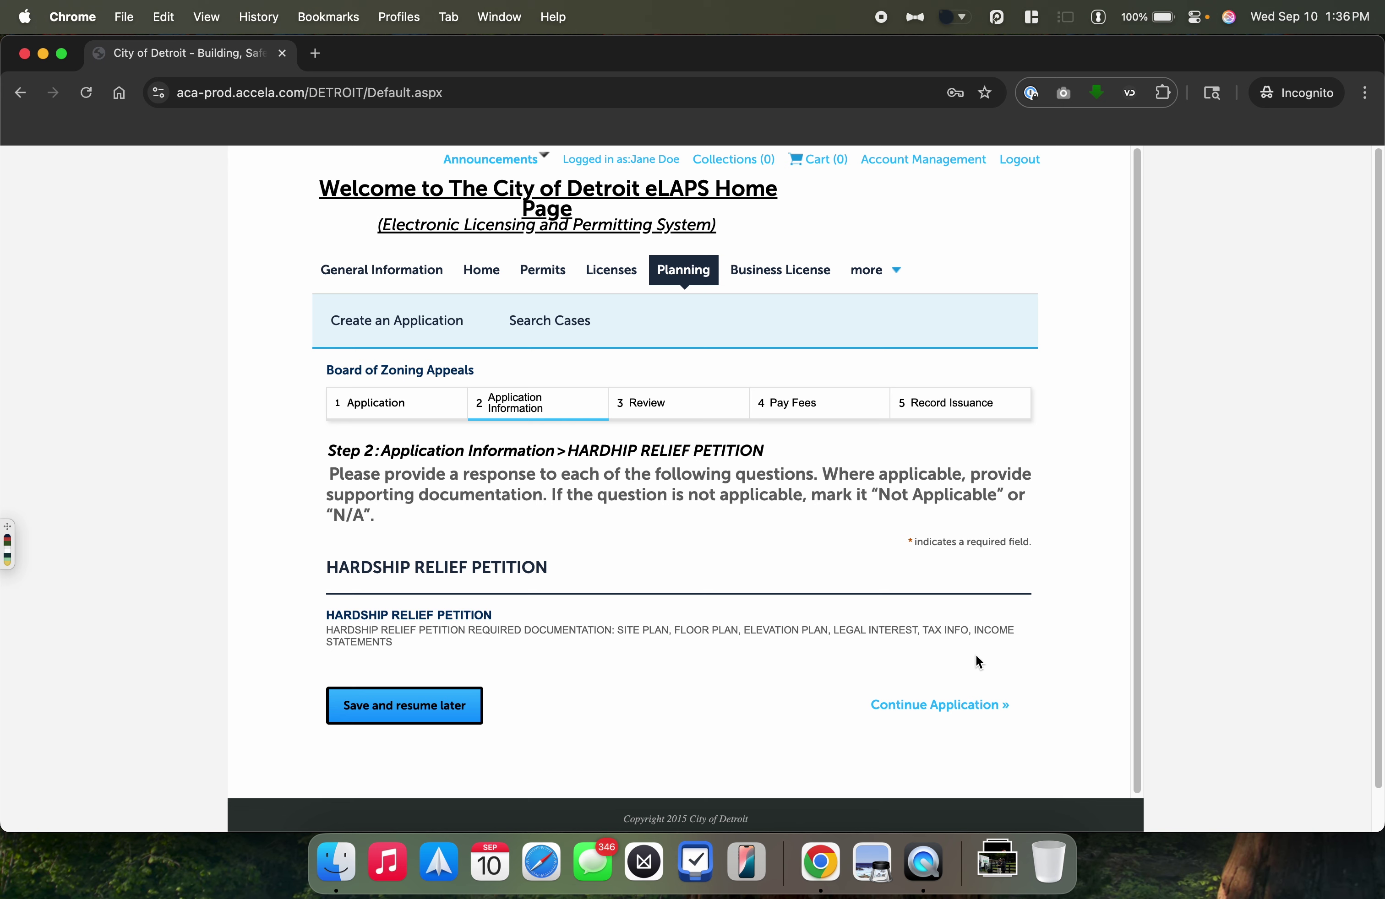
# - Continue past the Hardship Relief Petition page
pyautogui.click(969, 703)
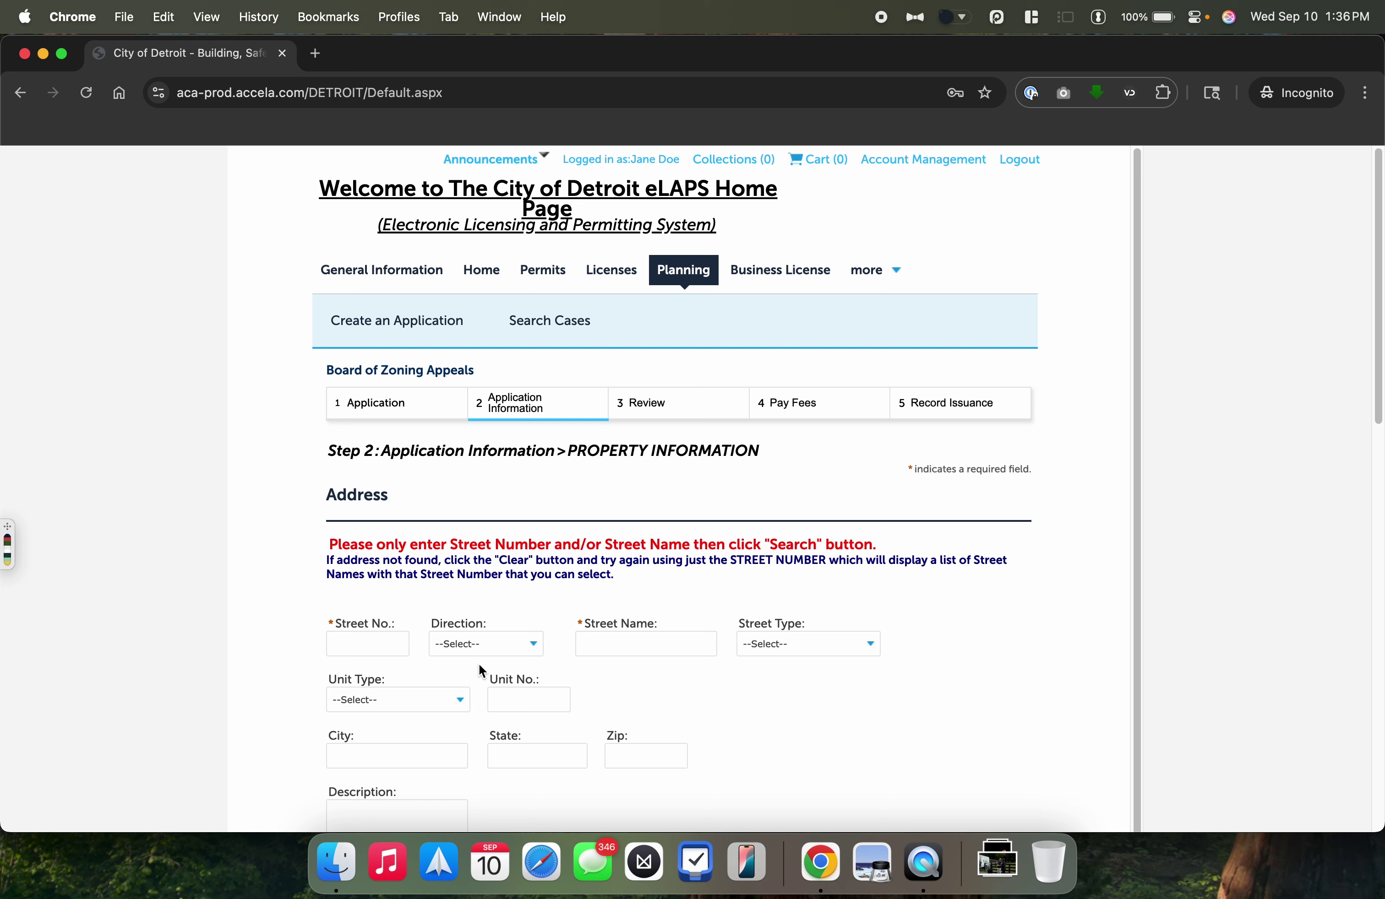
# - Search street number 2, pick the Woodward 48226 result on page 3, and select it
pyautogui.click(390, 649)
pyautogui.write('2')
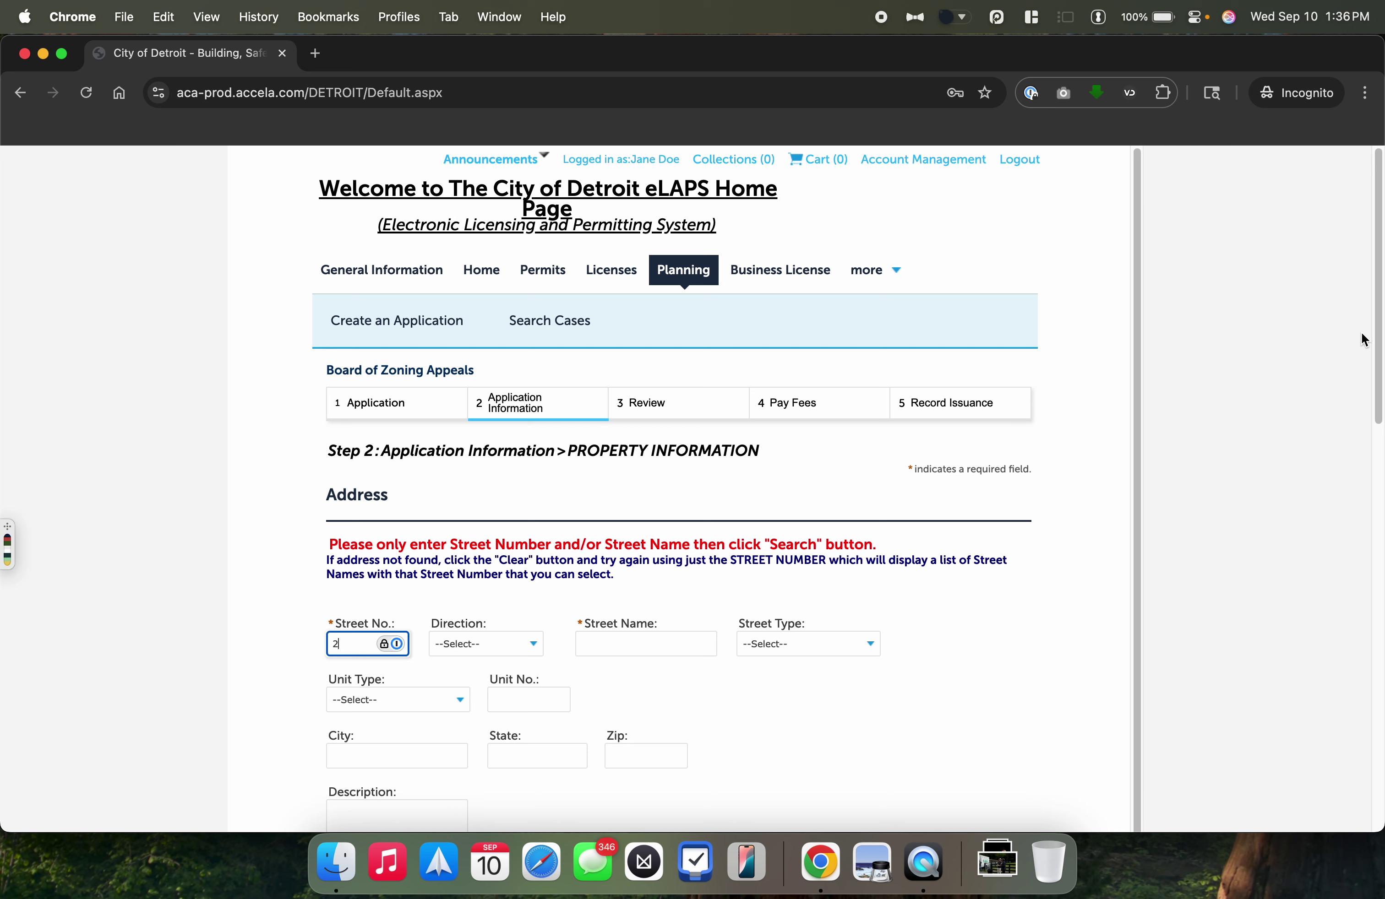
pyautogui.moveTo(1376, 339); pyautogui.dragTo(1372, 442)
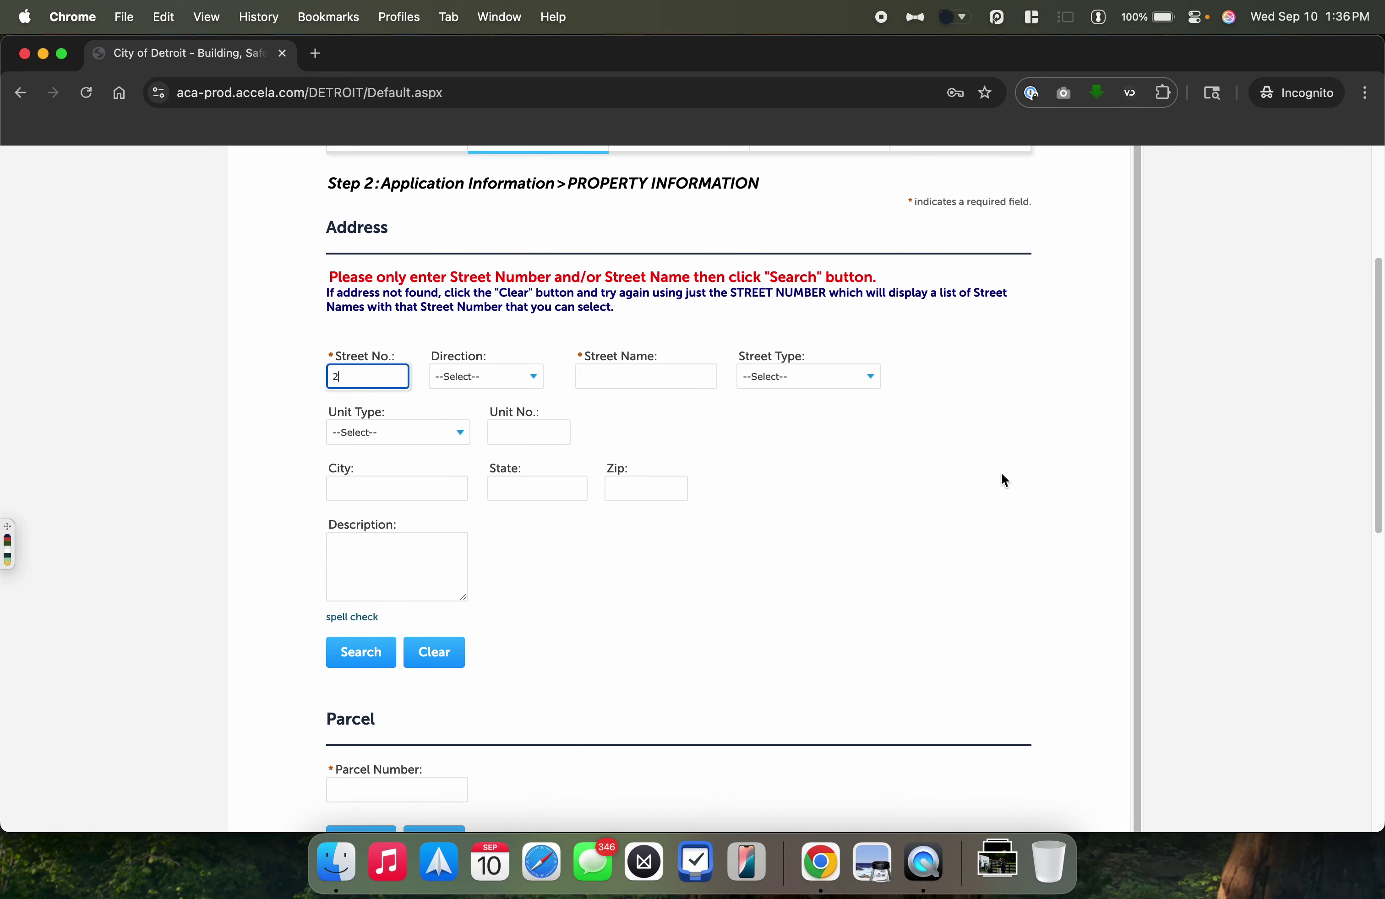
pyautogui.click(356, 651)
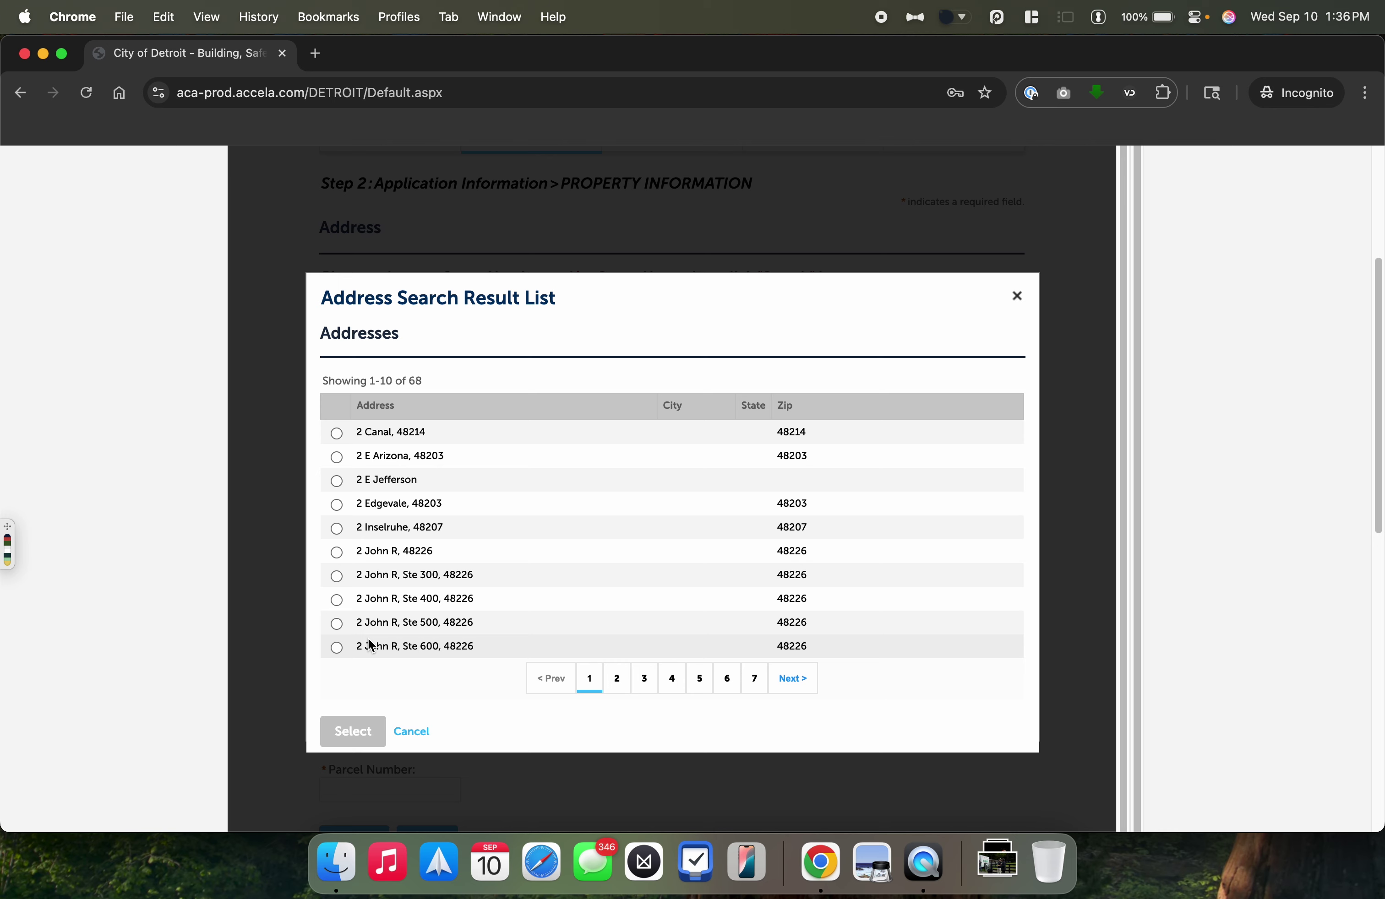
pyautogui.click(647, 679)
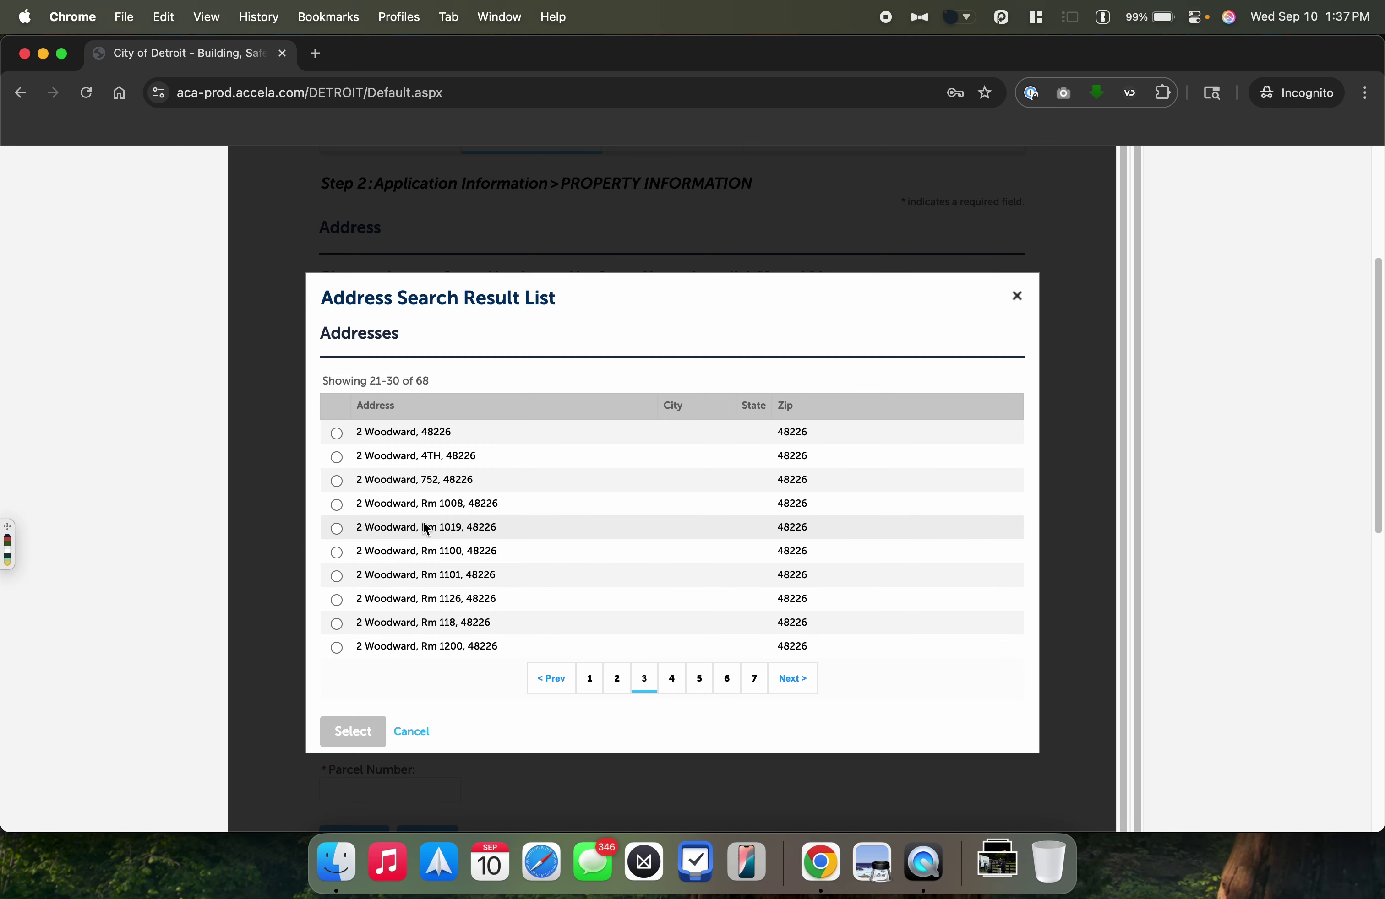
pyautogui.click(337, 433)
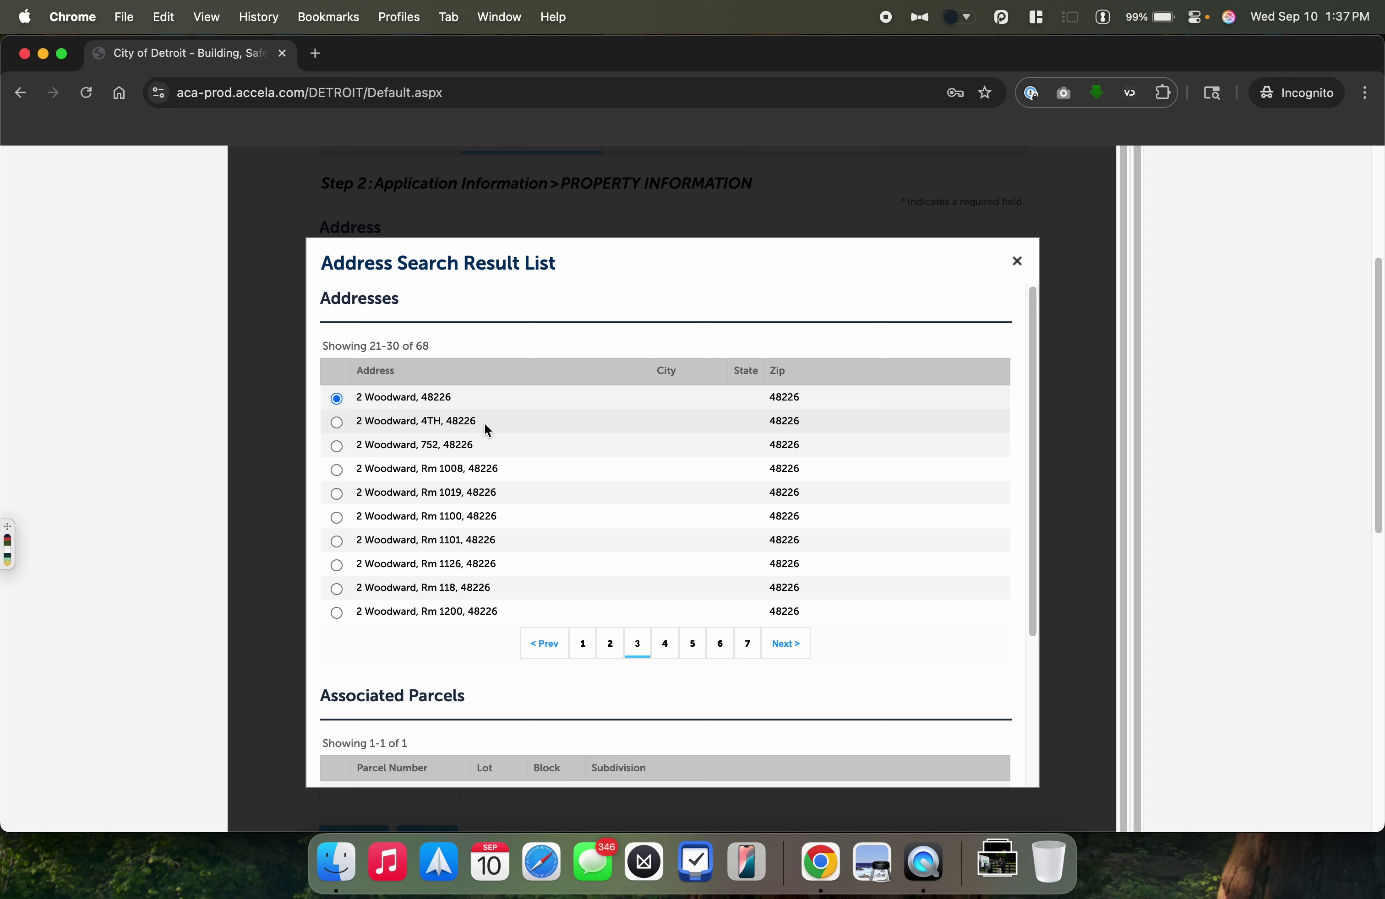
pyautogui.click(1032, 361)
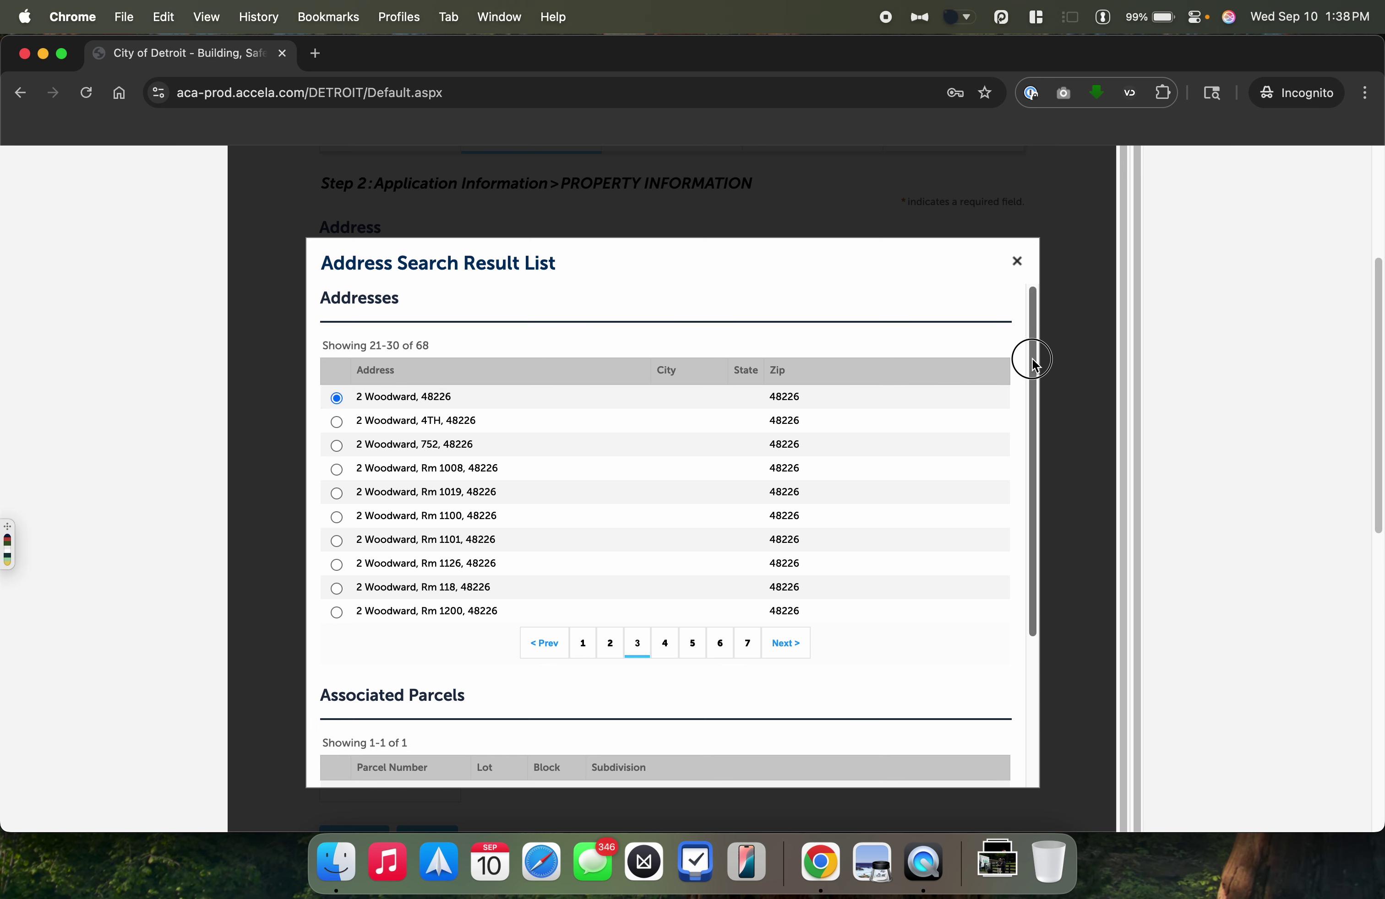
pyautogui.moveTo(1032, 361); pyautogui.dragTo(1033, 546)
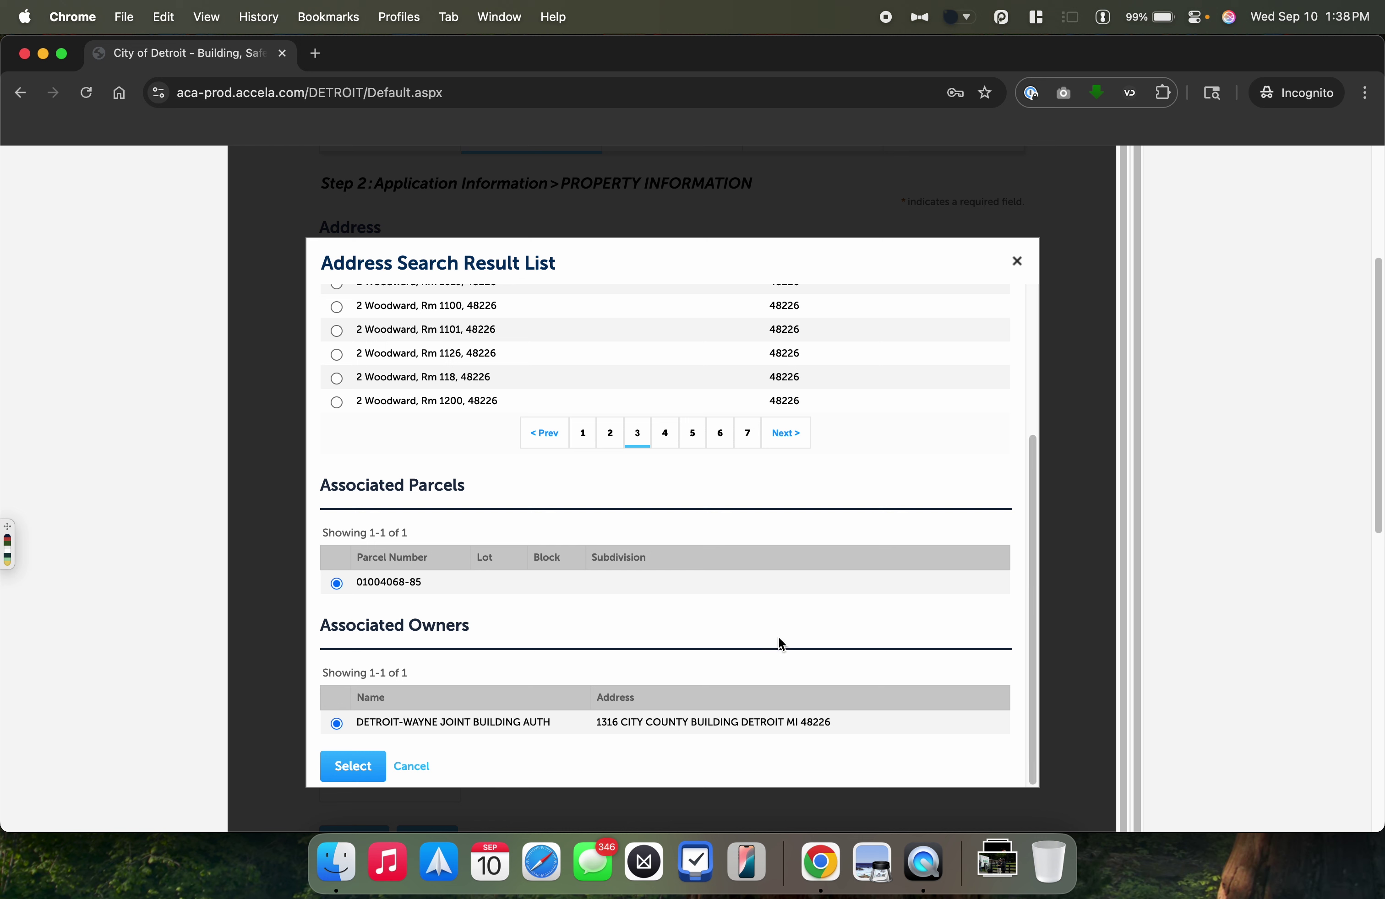
pyautogui.click(371, 762)
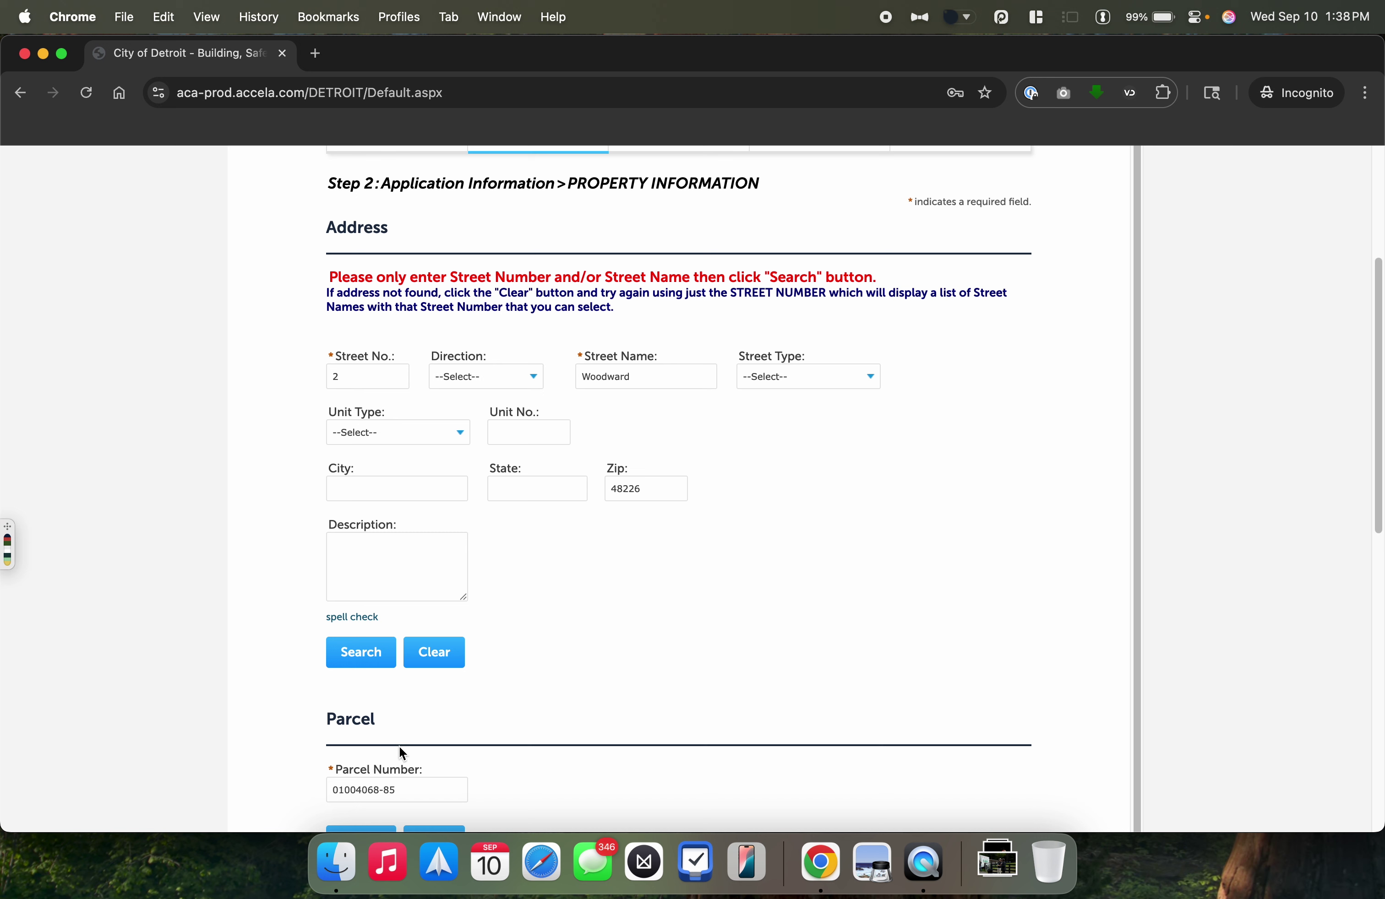
# - Enter the property owner's phone number and e-mail, then continue to the Review step
pyautogui.moveTo(1376, 402); pyautogui.dragTo(1372, 604)
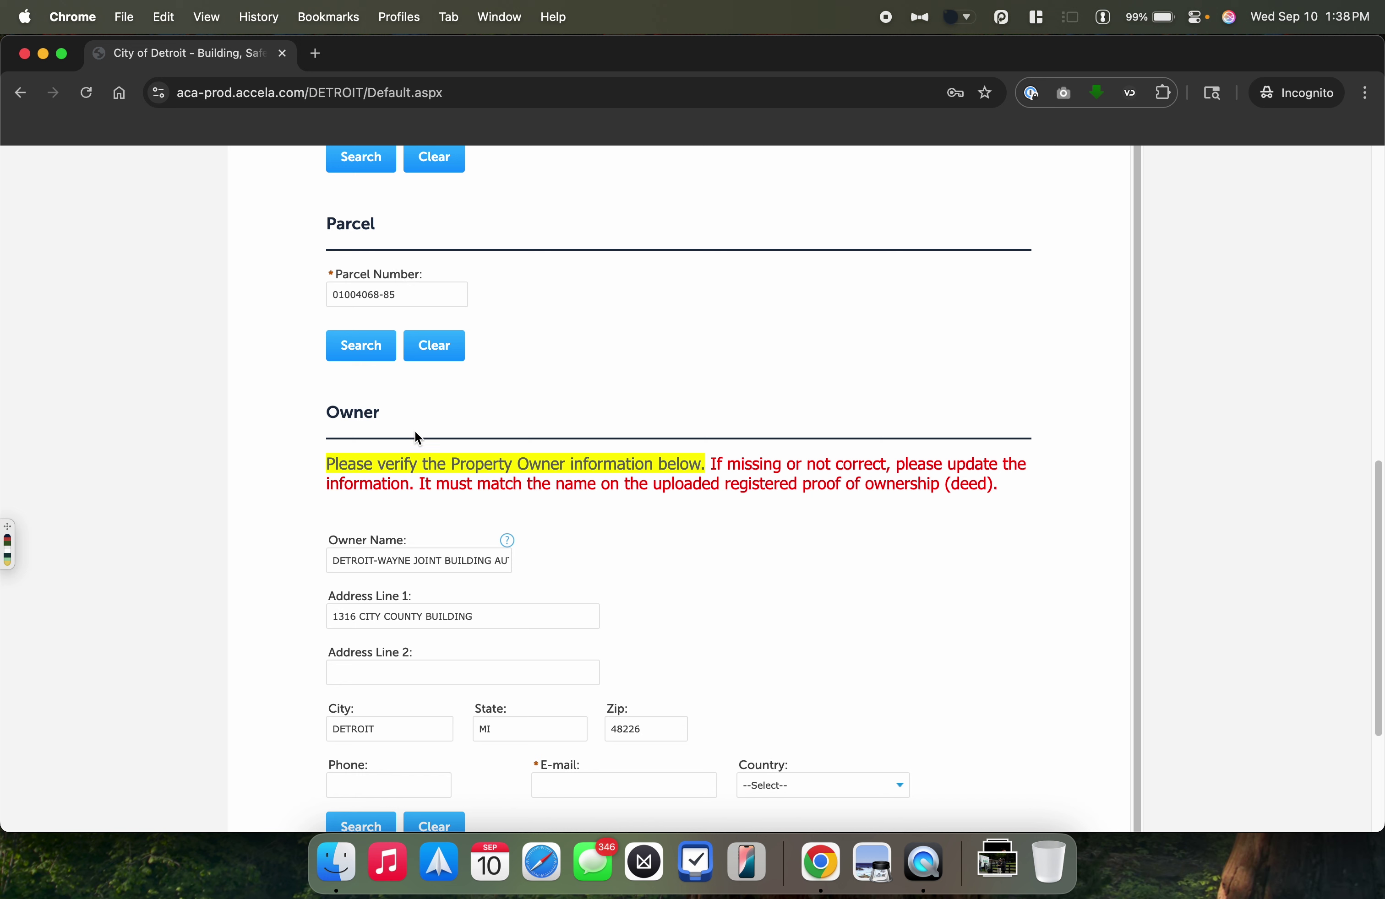
pyautogui.click(393, 785)
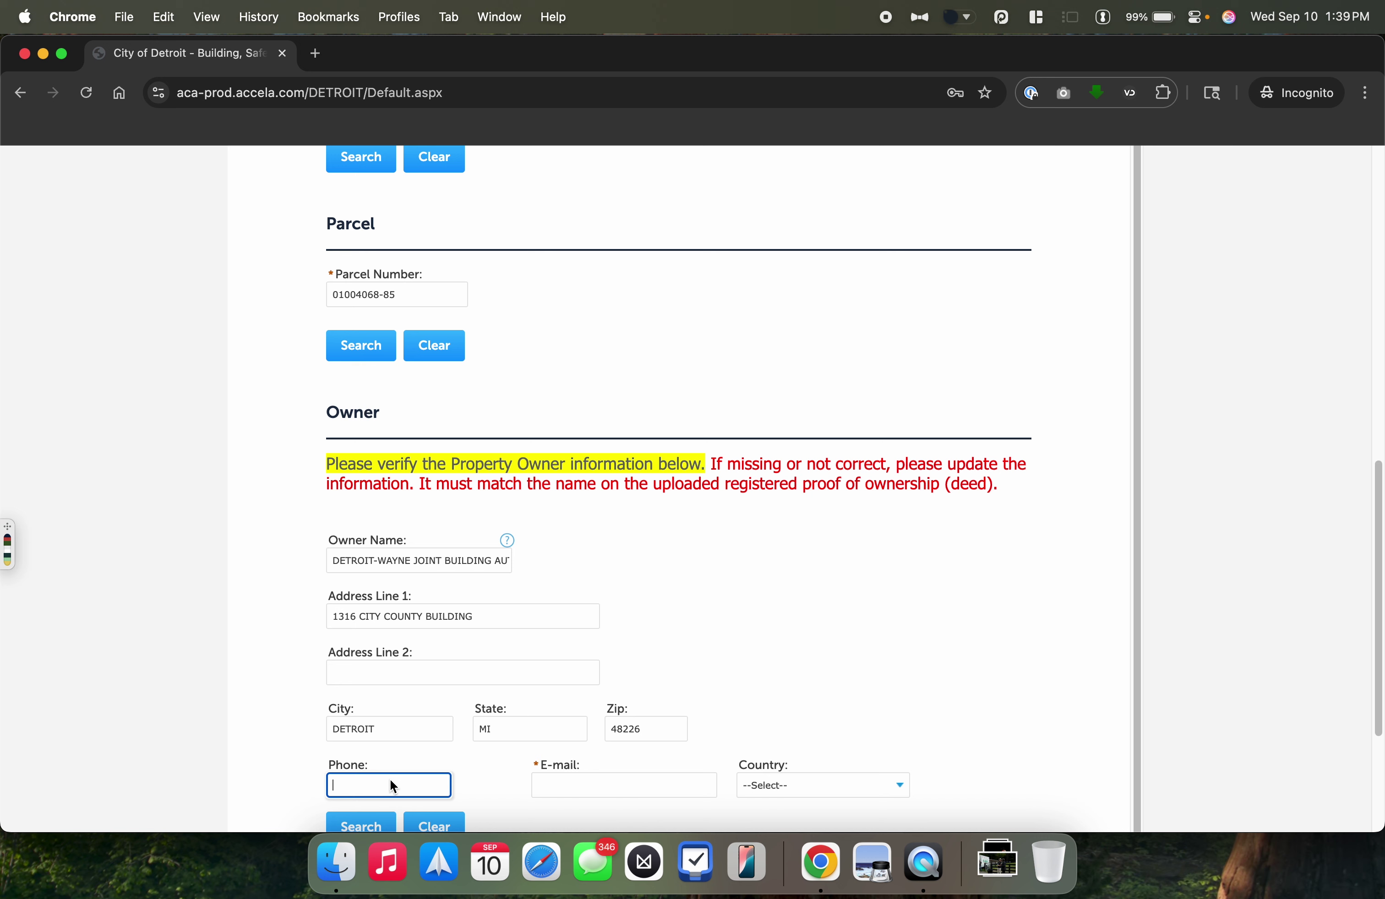
pyautogui.write('3135555555')
pyautogui.click(560, 783)
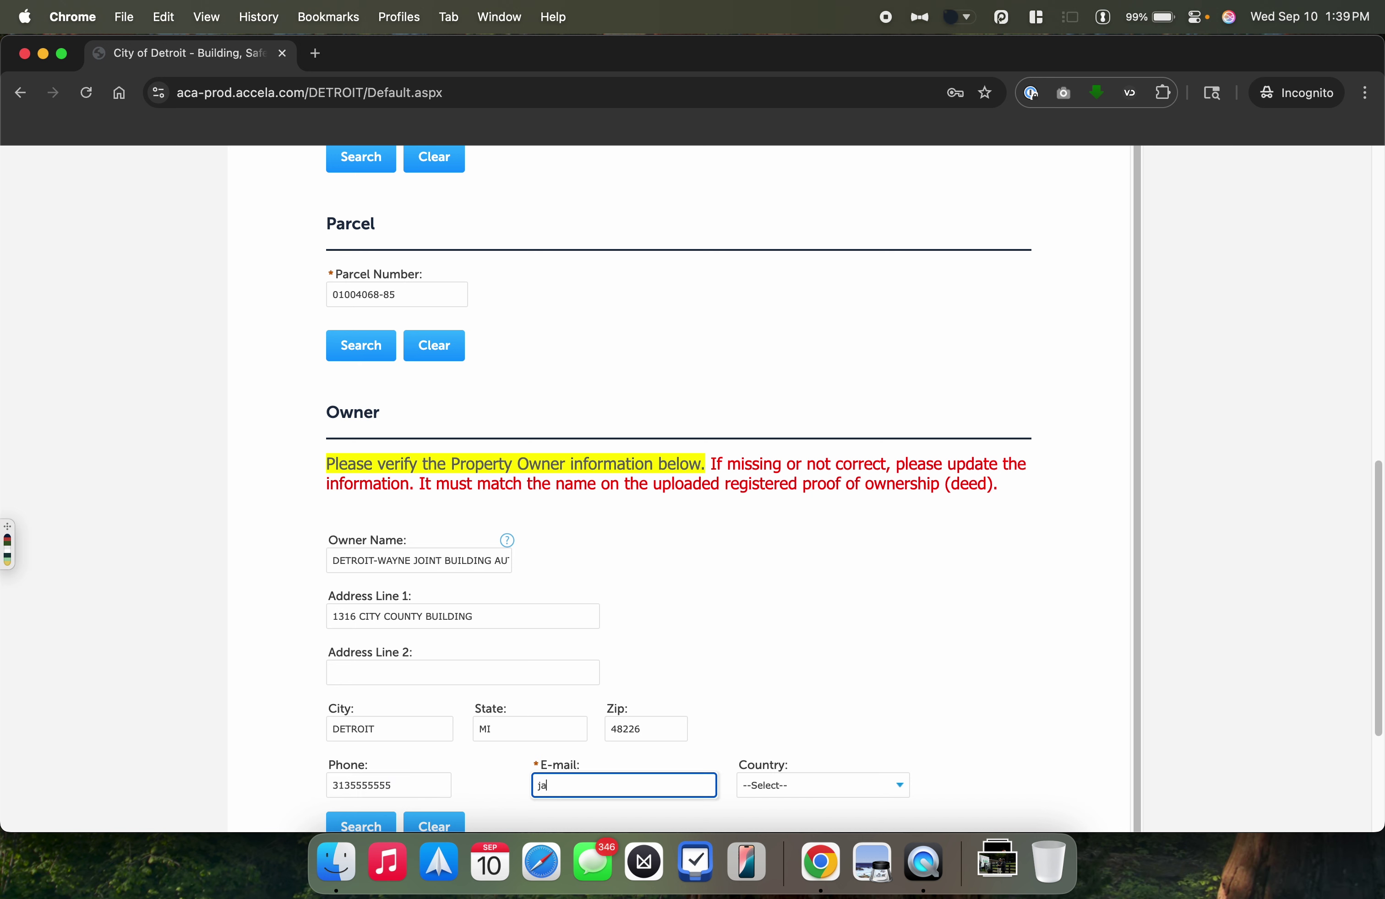
pyautogui.moveTo(1370, 639); pyautogui.dragTo(1370, 698)
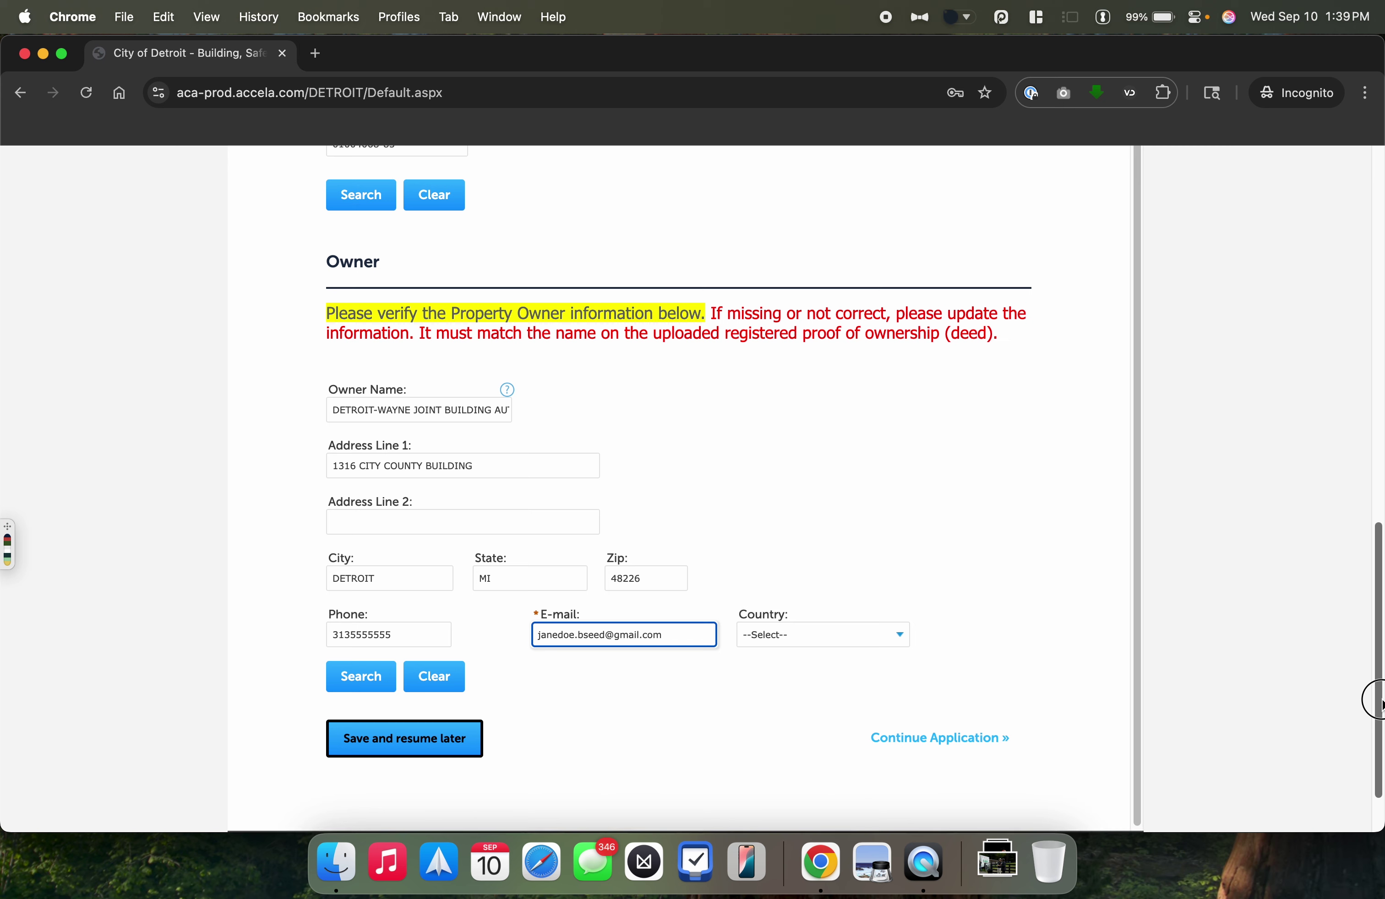
pyautogui.click(981, 739)
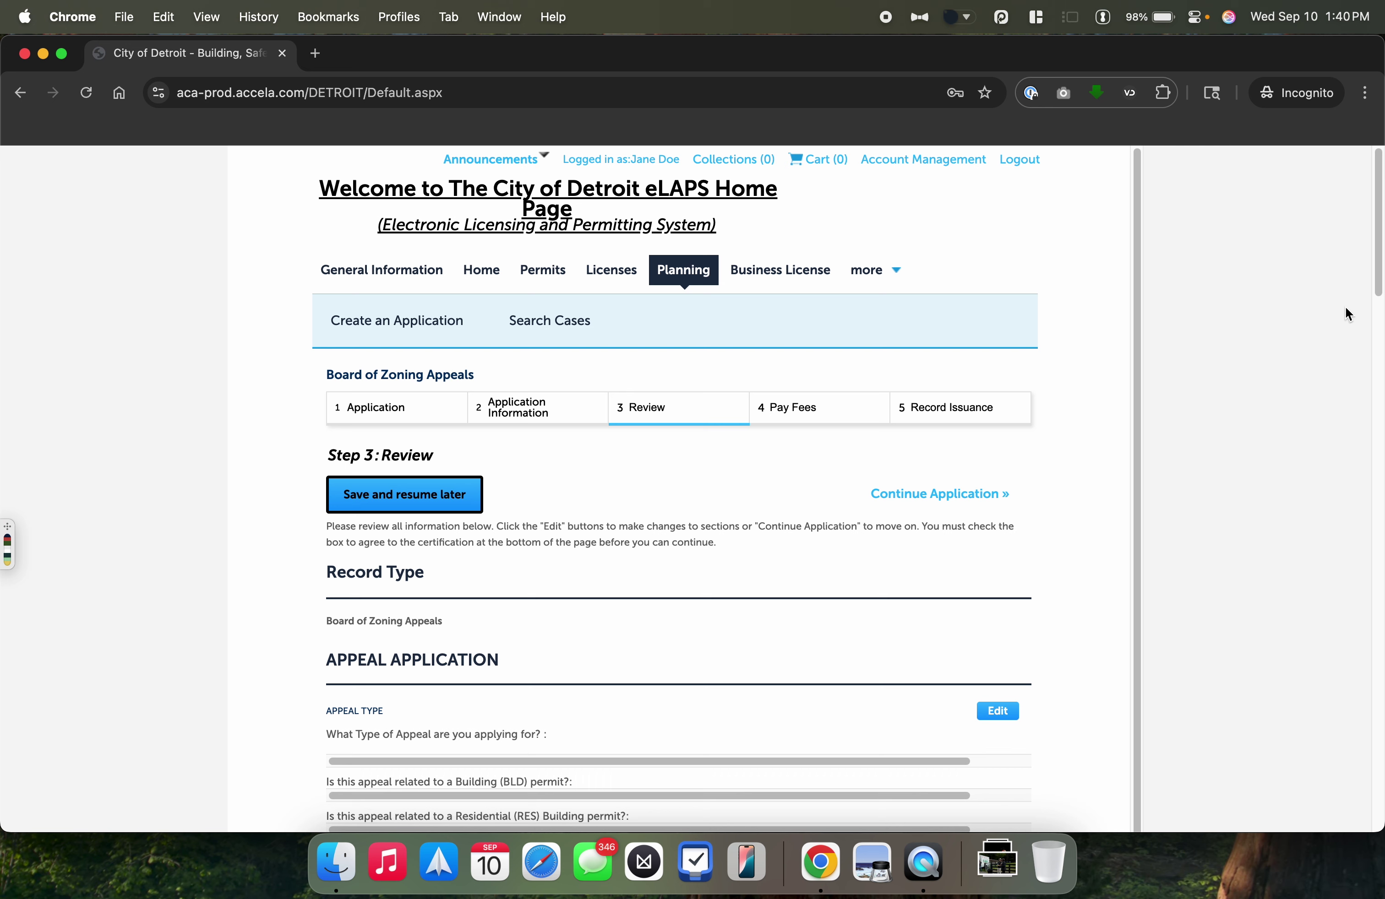
# - Tick the certification checkbox at the bottom of Review and continue to Pay Fees
pyautogui.moveTo(1370, 278); pyautogui.dragTo(1378, 821)
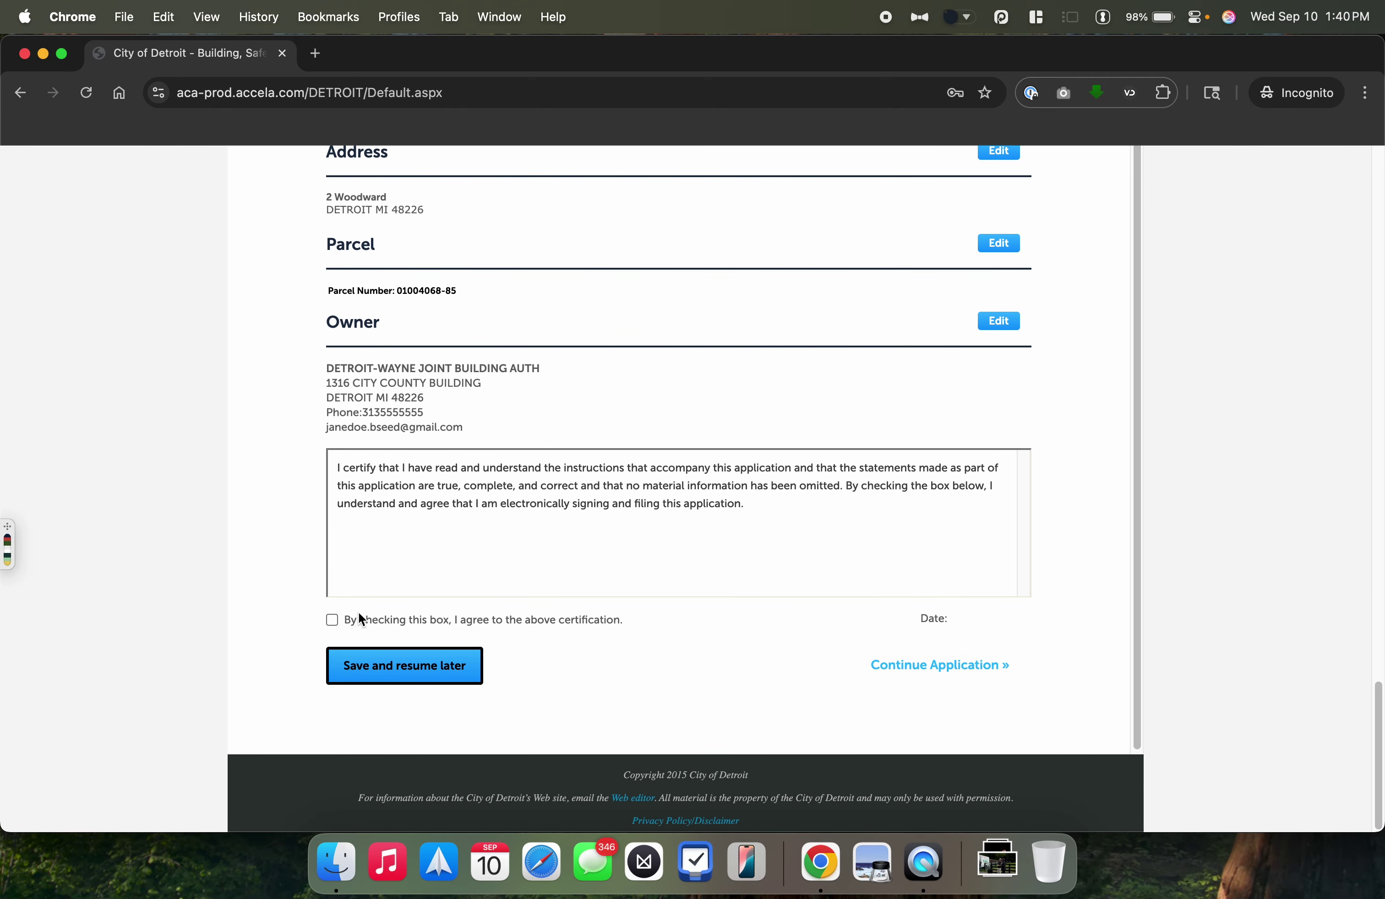
pyautogui.click(332, 620)
pyautogui.click(913, 666)
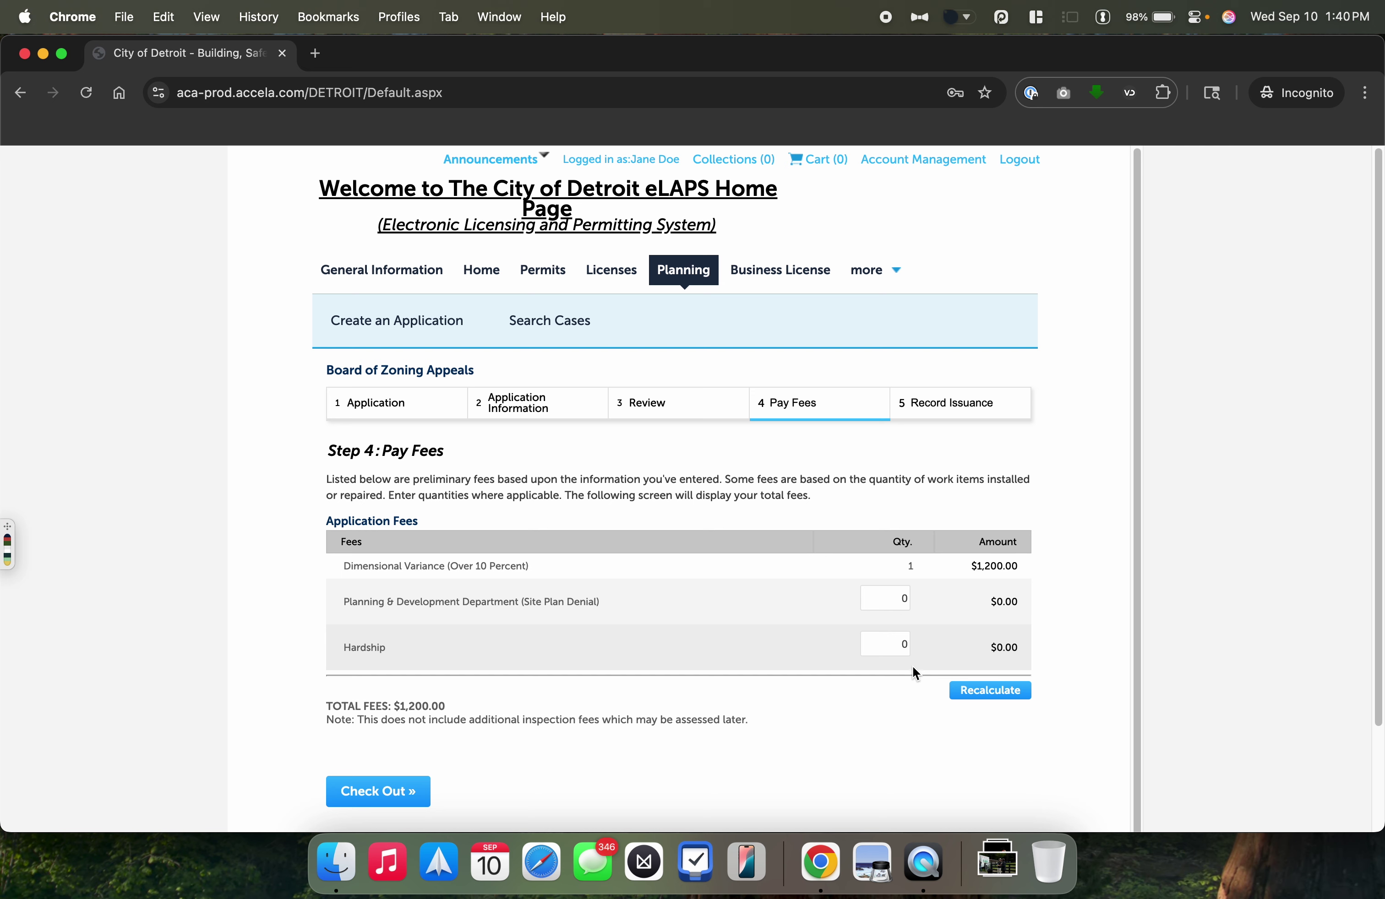
# - Check out the $1,200.00 fee and proceed from the cart to checkout
pyautogui.click(398, 788)
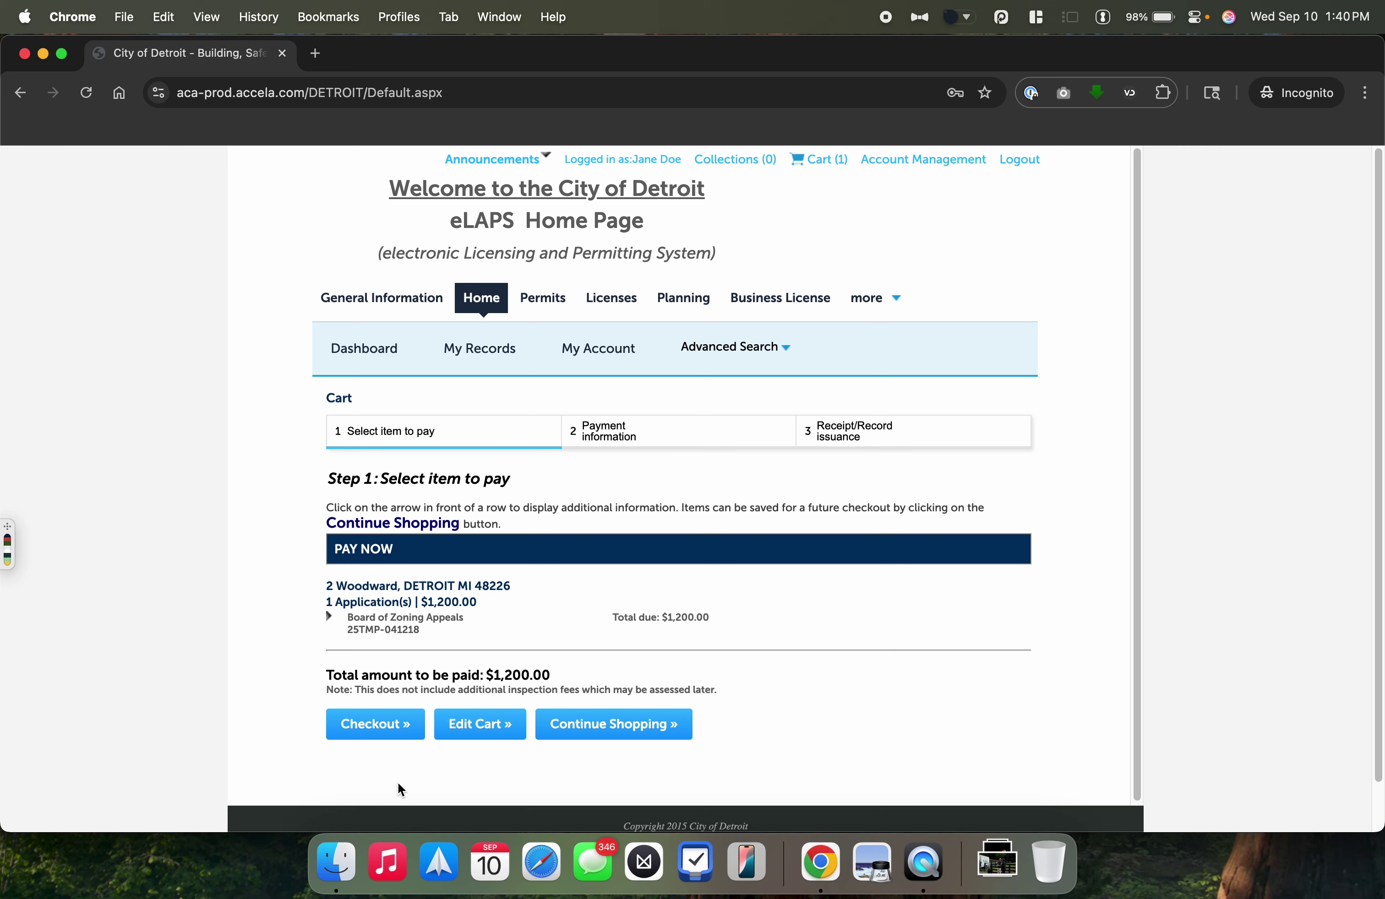
pyautogui.click(388, 737)
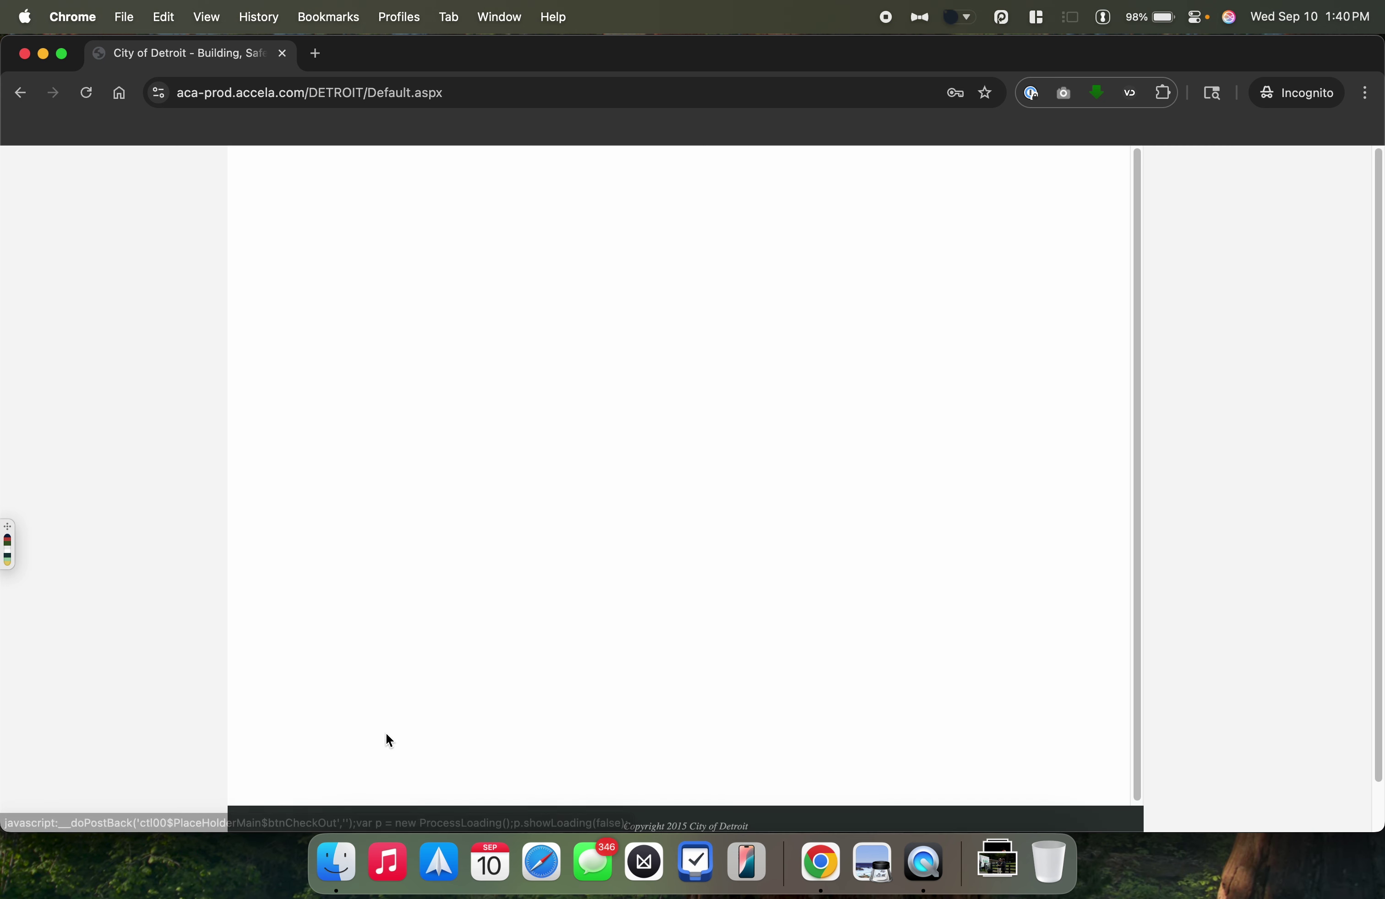